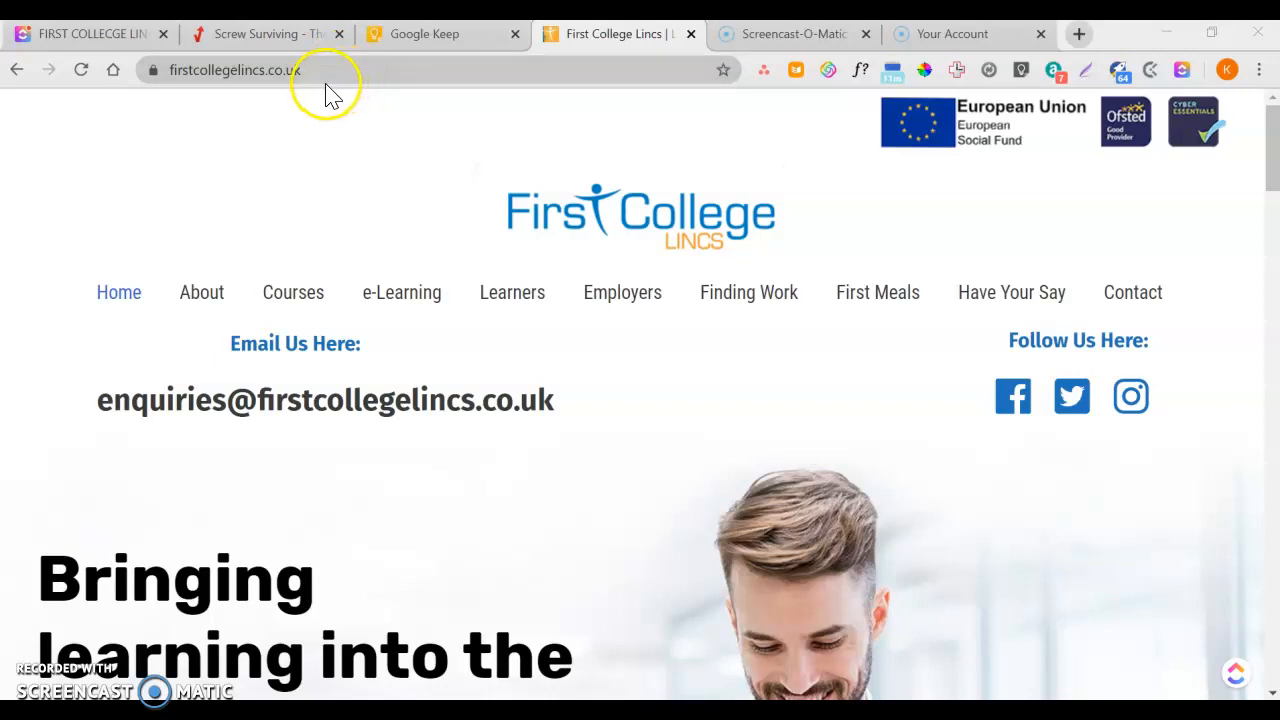
Step: Open the site's WordPress login page at firstcollegelincs.co.uk/wp-login.php
left_click(325, 70)
left_click(336, 69)
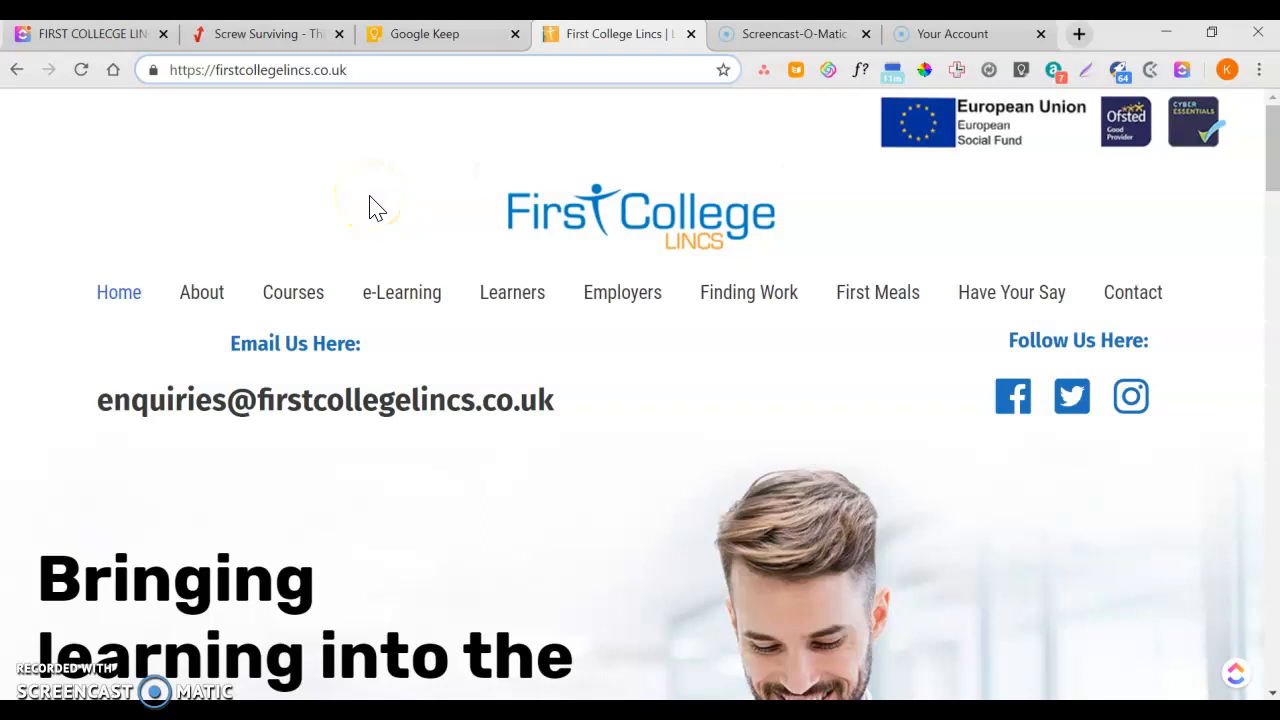
type("/")
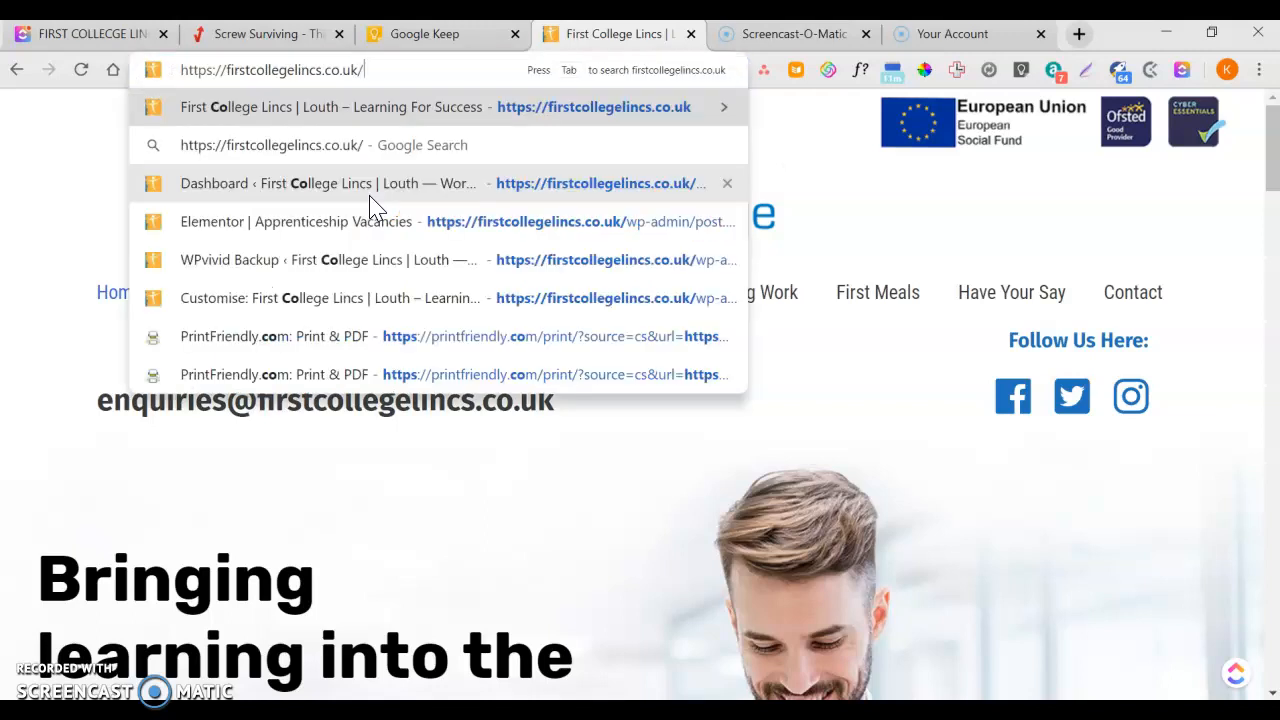
type("wp-login.php")
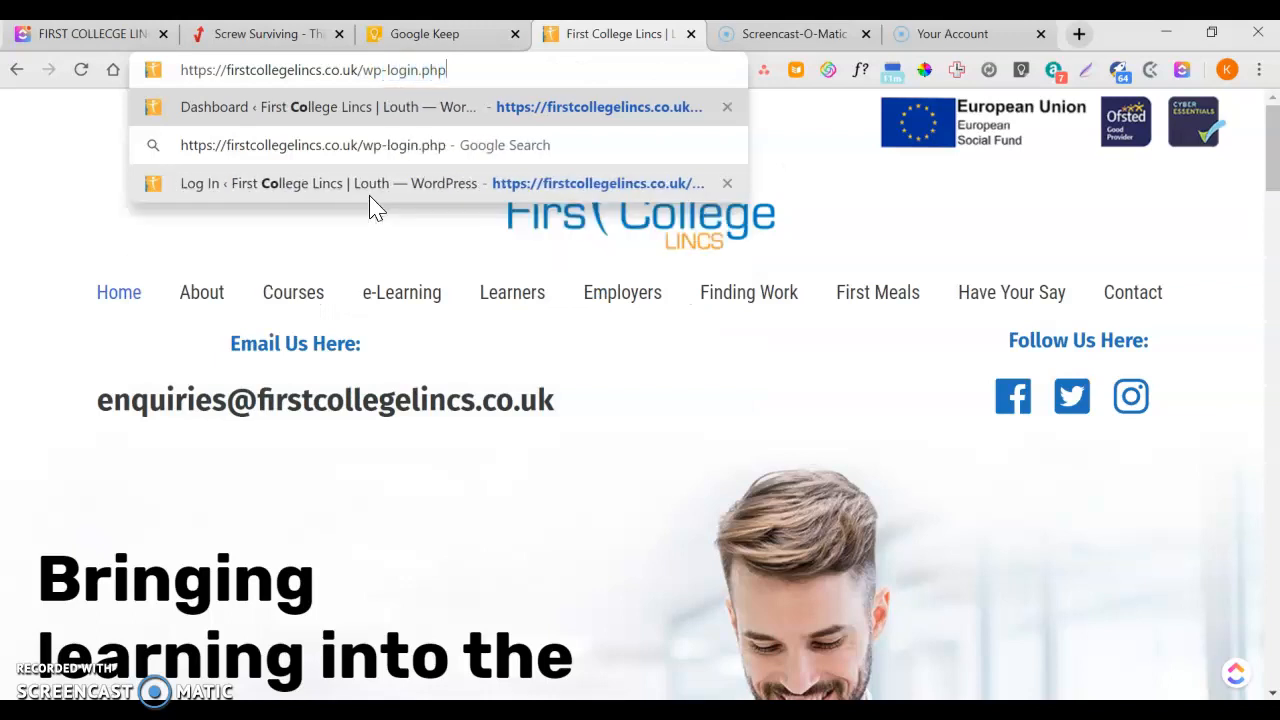
key("Return")
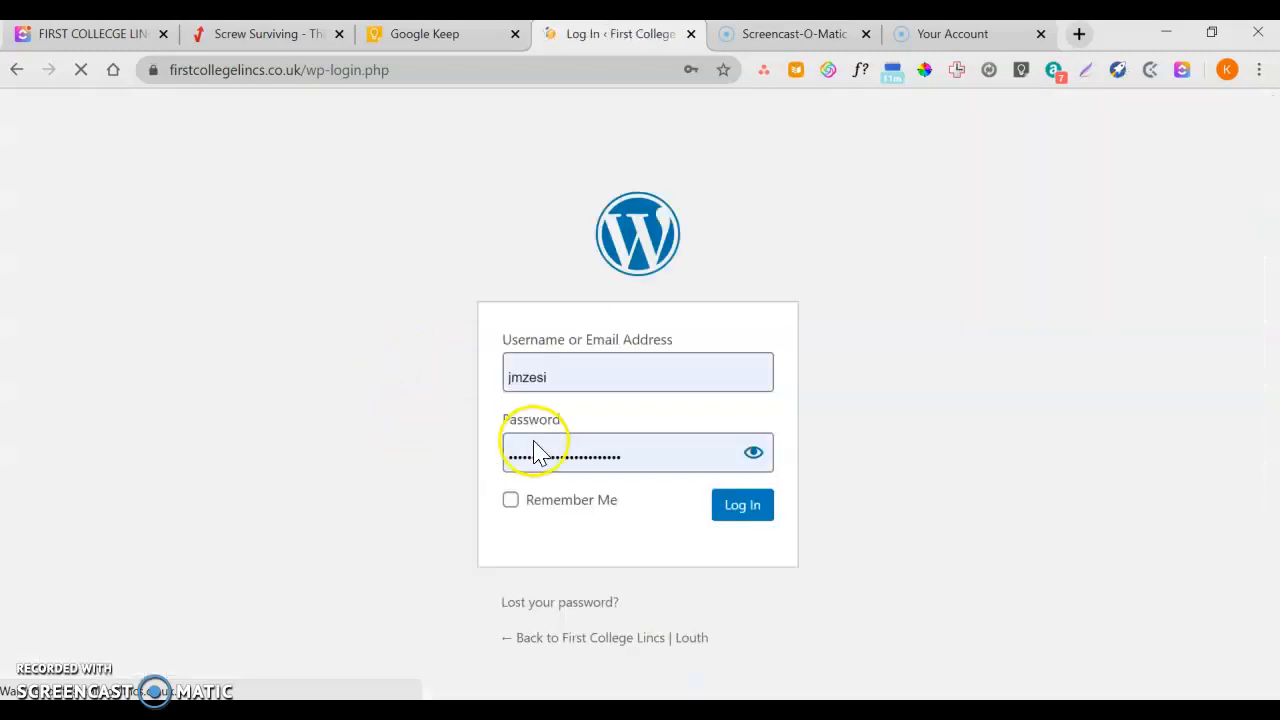
Step: Reveal the prefilled password, enable Remember Me, and log in to the WordPress site
left_click(753, 452)
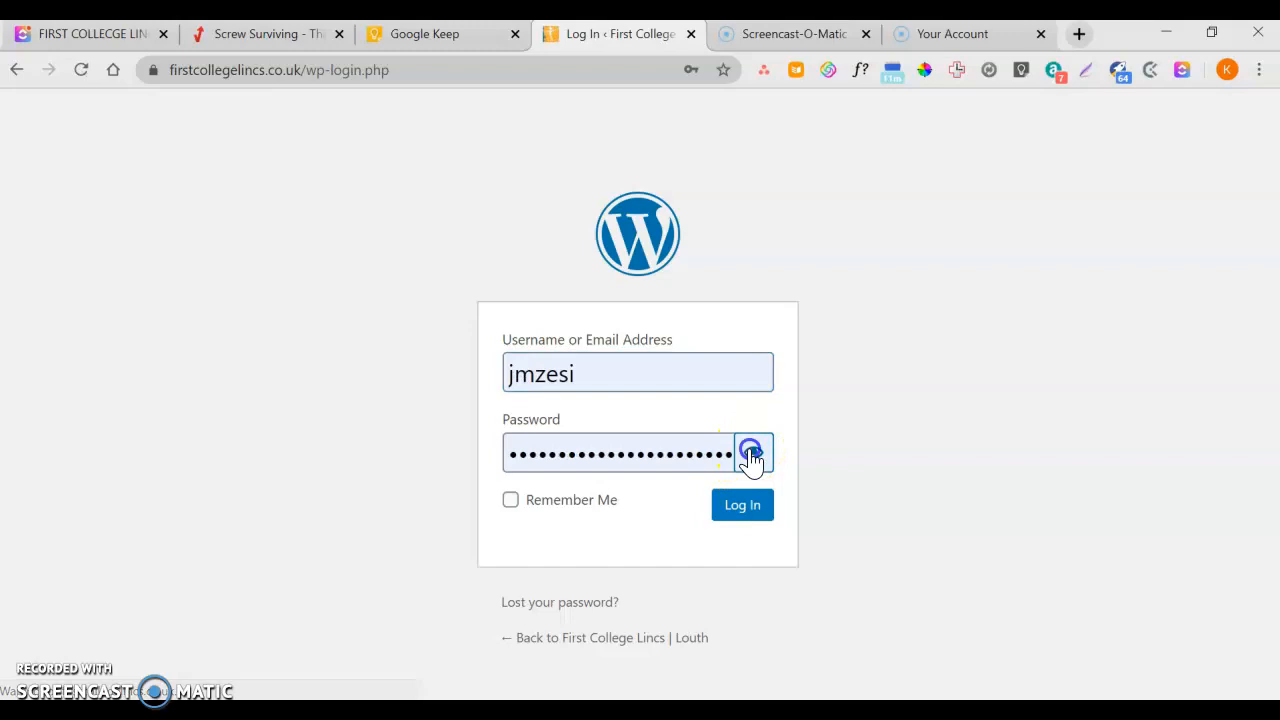
left_click(753, 455)
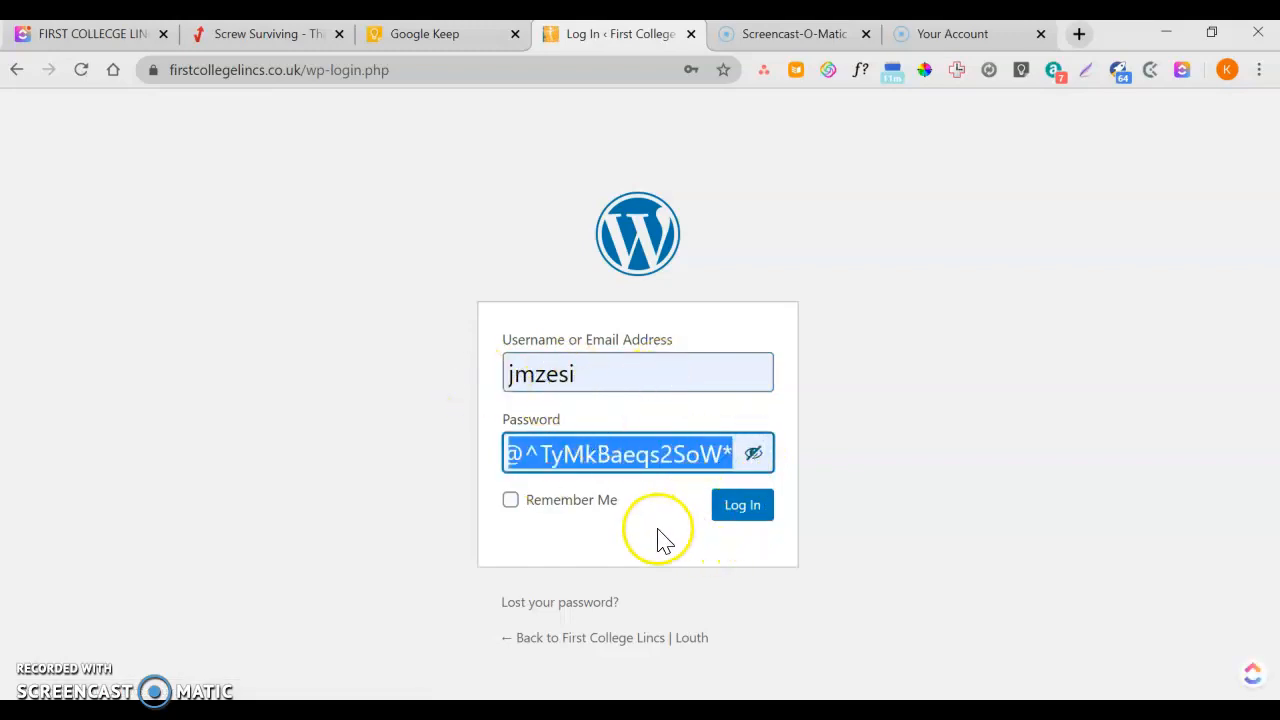
left_click(510, 500)
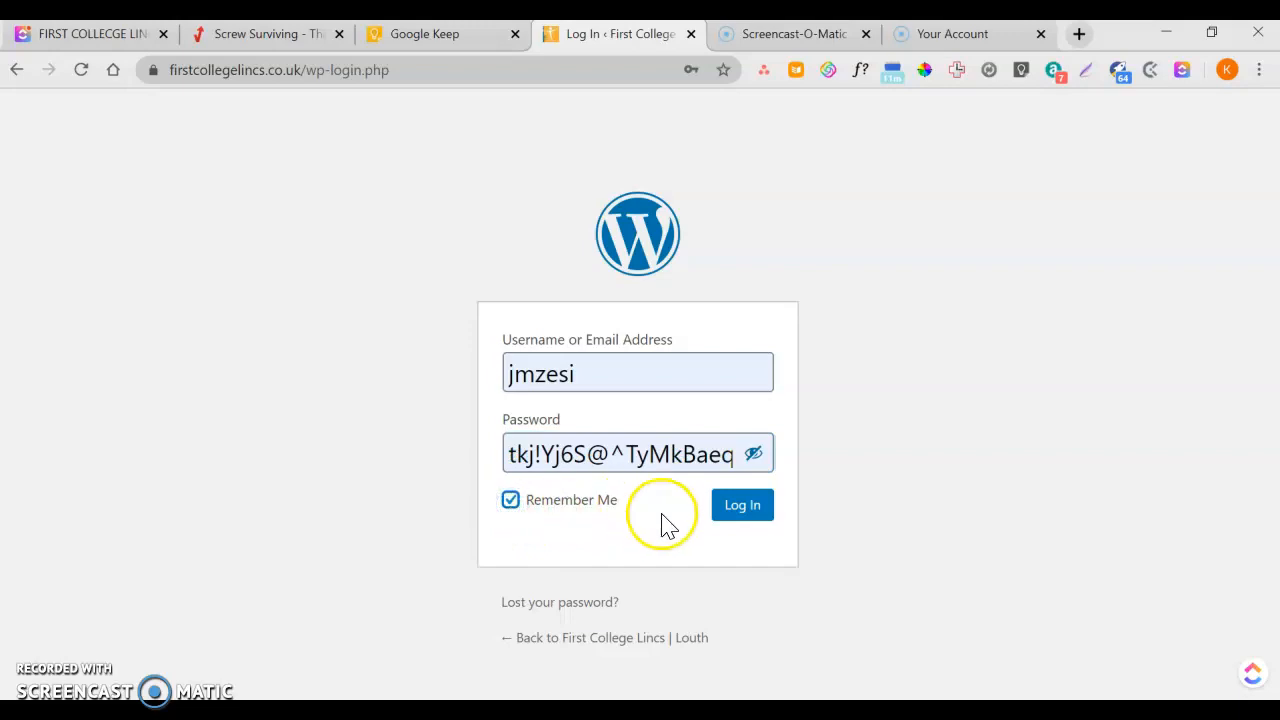
left_click(742, 508)
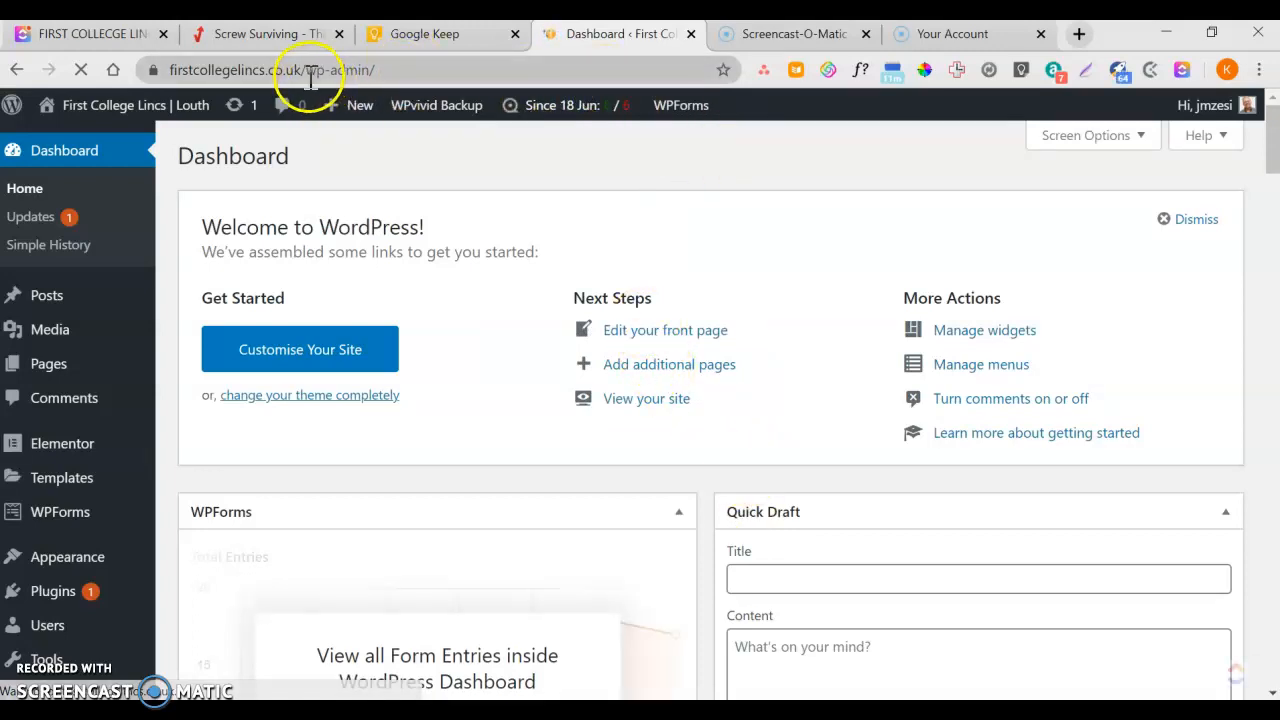
left_click_drag(311, 75, 208, 77)
right_click(206, 72)
left_click(286, 181)
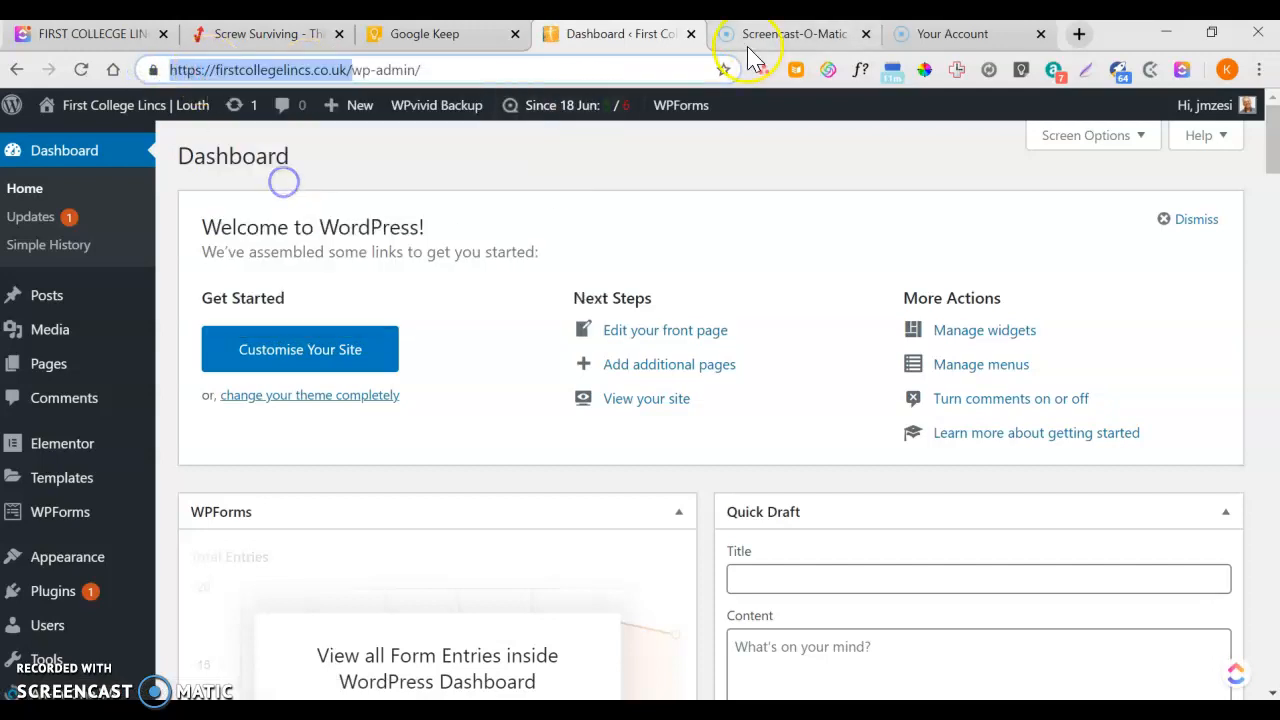
left_click(1088, 36)
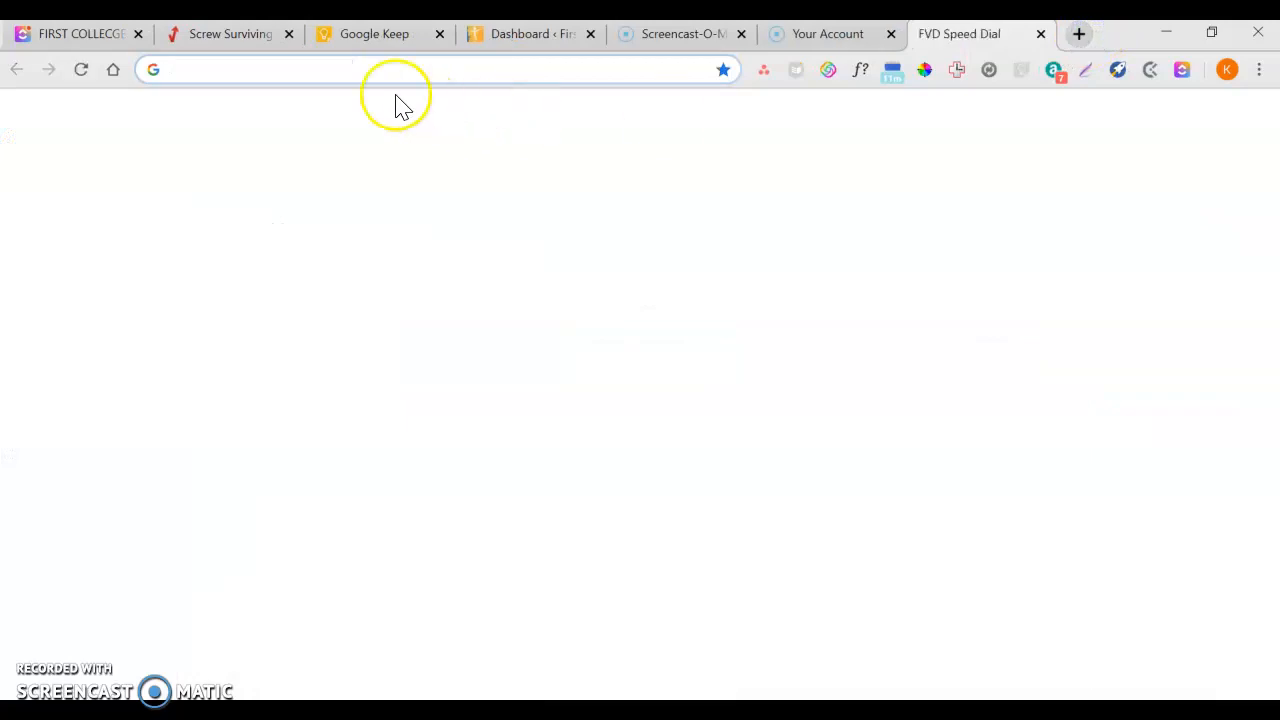
right_click(305, 70)
left_click(362, 203)
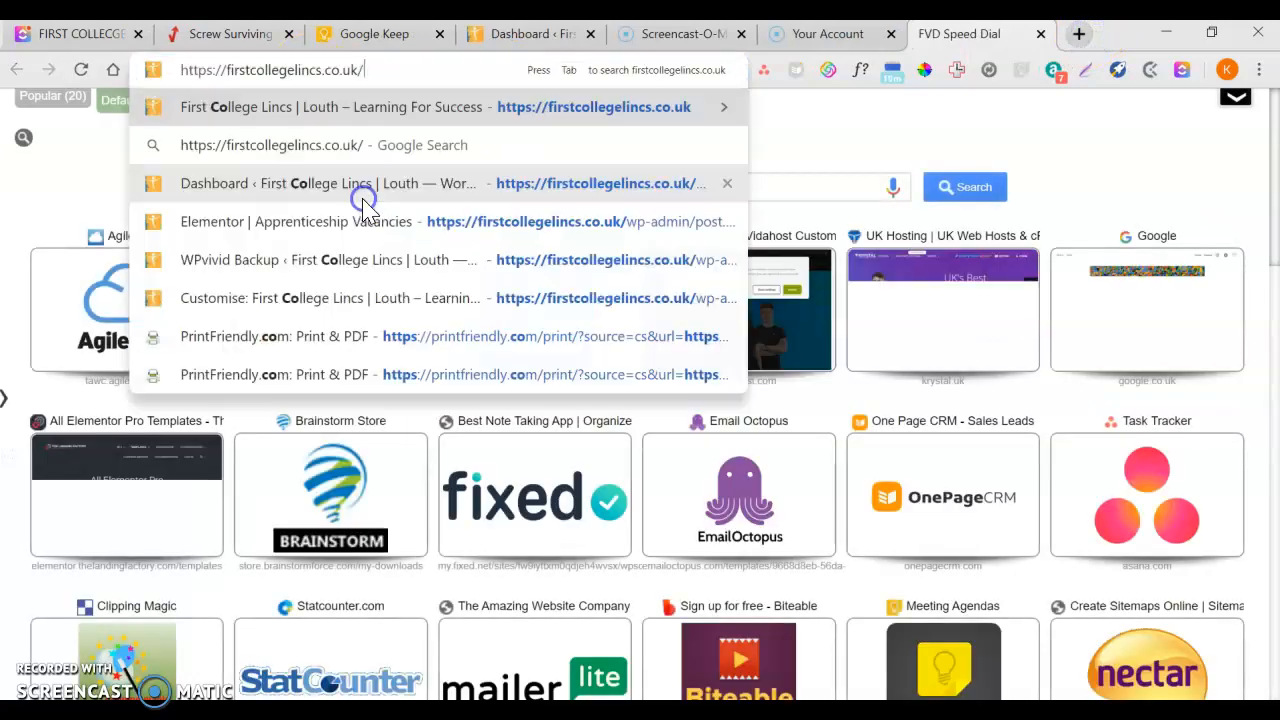
key("Return")
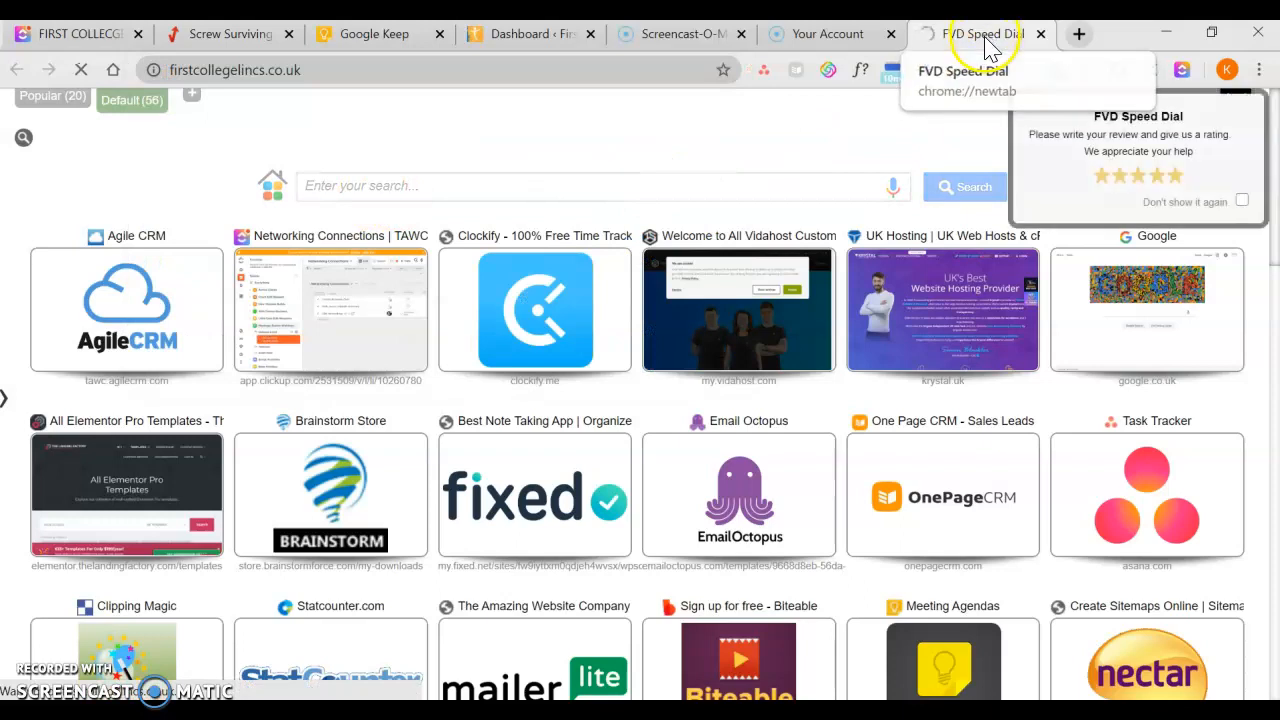
Step: Move the First College Lincs website tab so it sits directly beside the WordPress Dashboard tab
left_click_drag(917, 31, 903, 34)
left_click(937, 34)
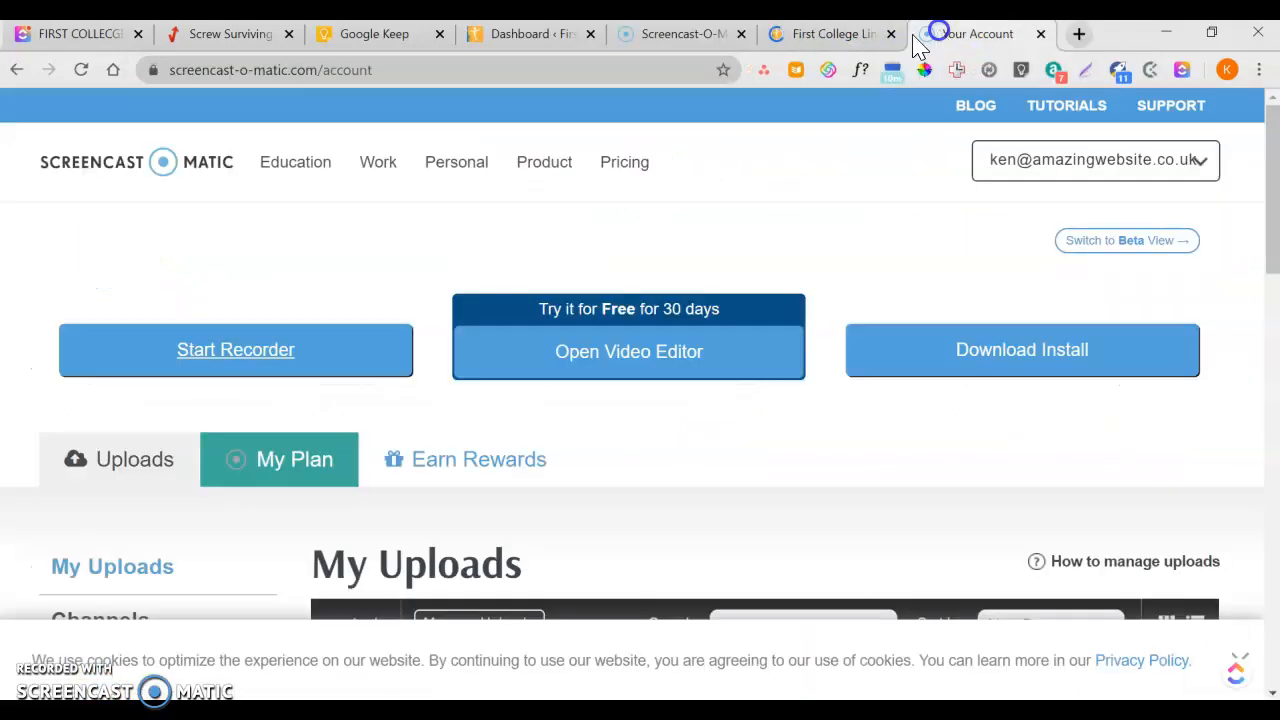
left_click(839, 34)
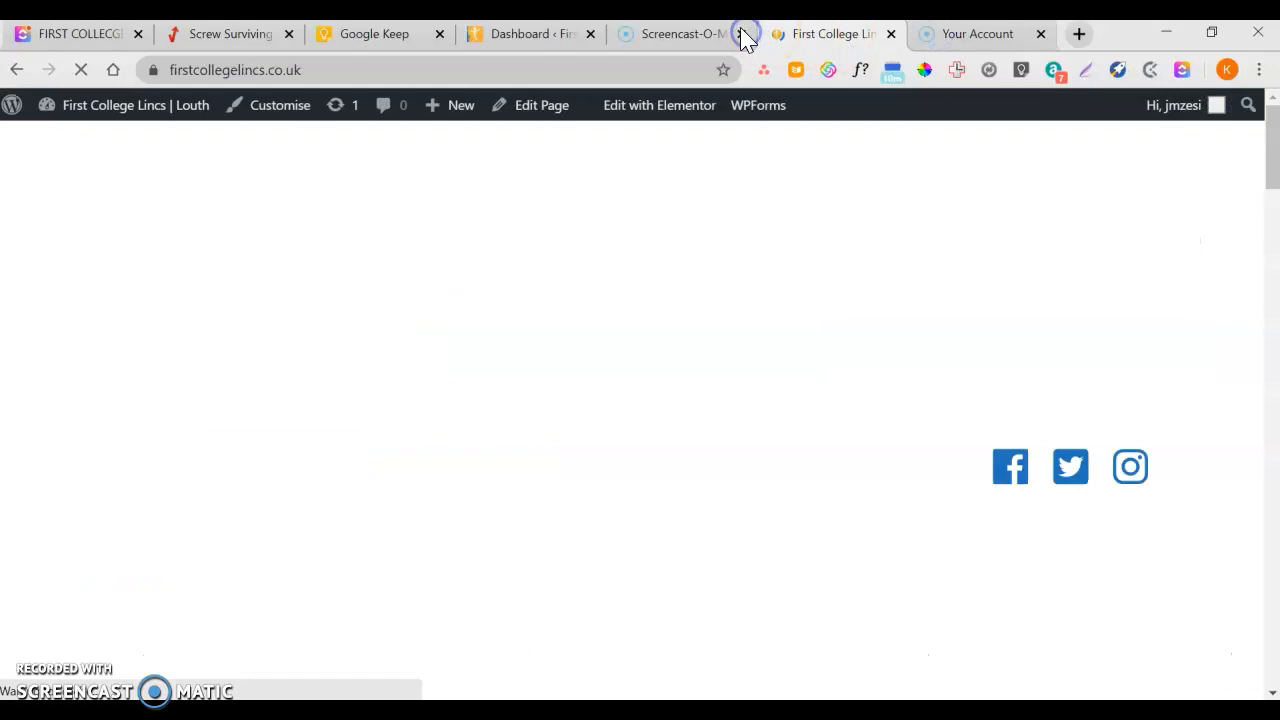
left_click_drag(752, 36, 640, 36)
Step: Compare the WordPress dashboard with the live website by switching between the two
left_click(512, 36)
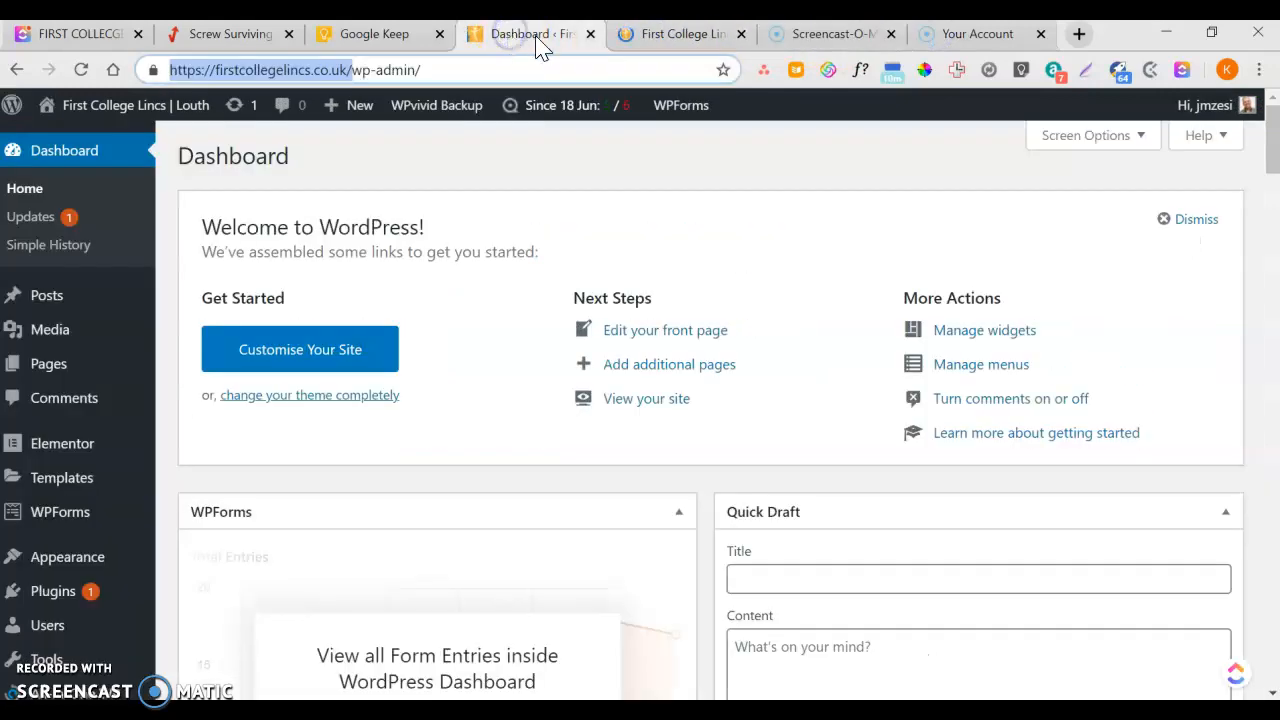
left_click(660, 40)
left_click(532, 40)
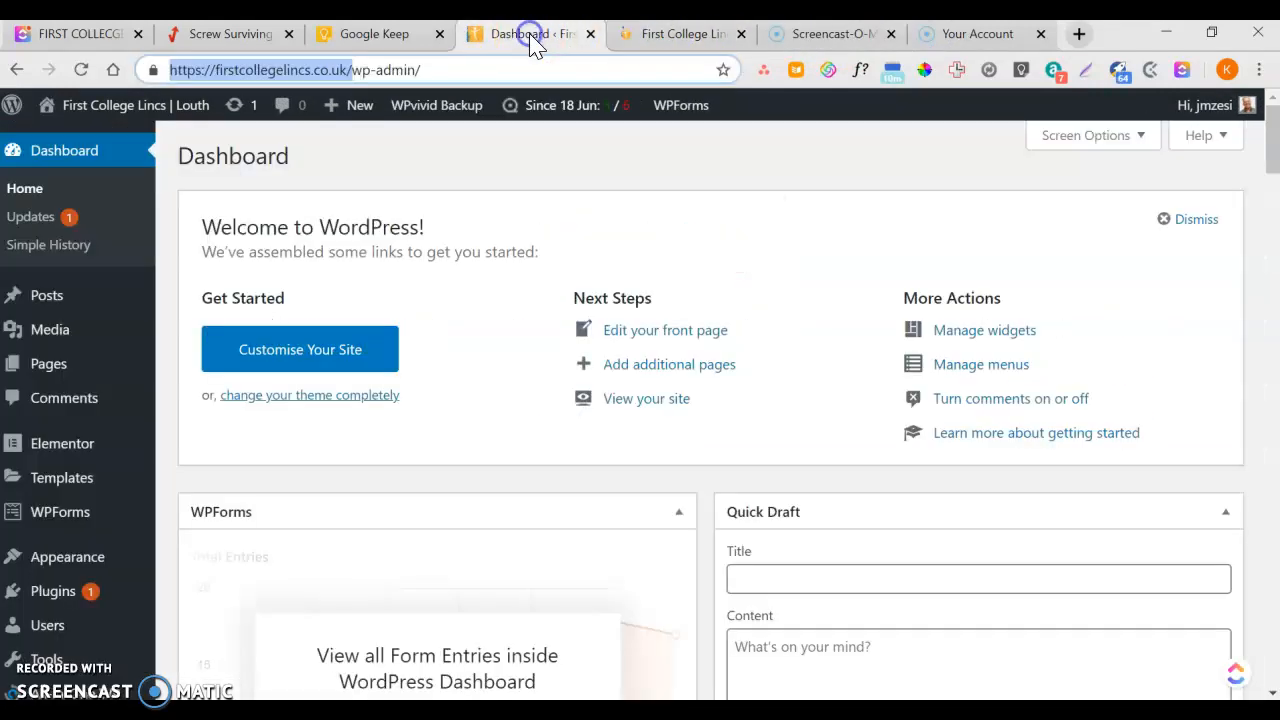
left_click(662, 42)
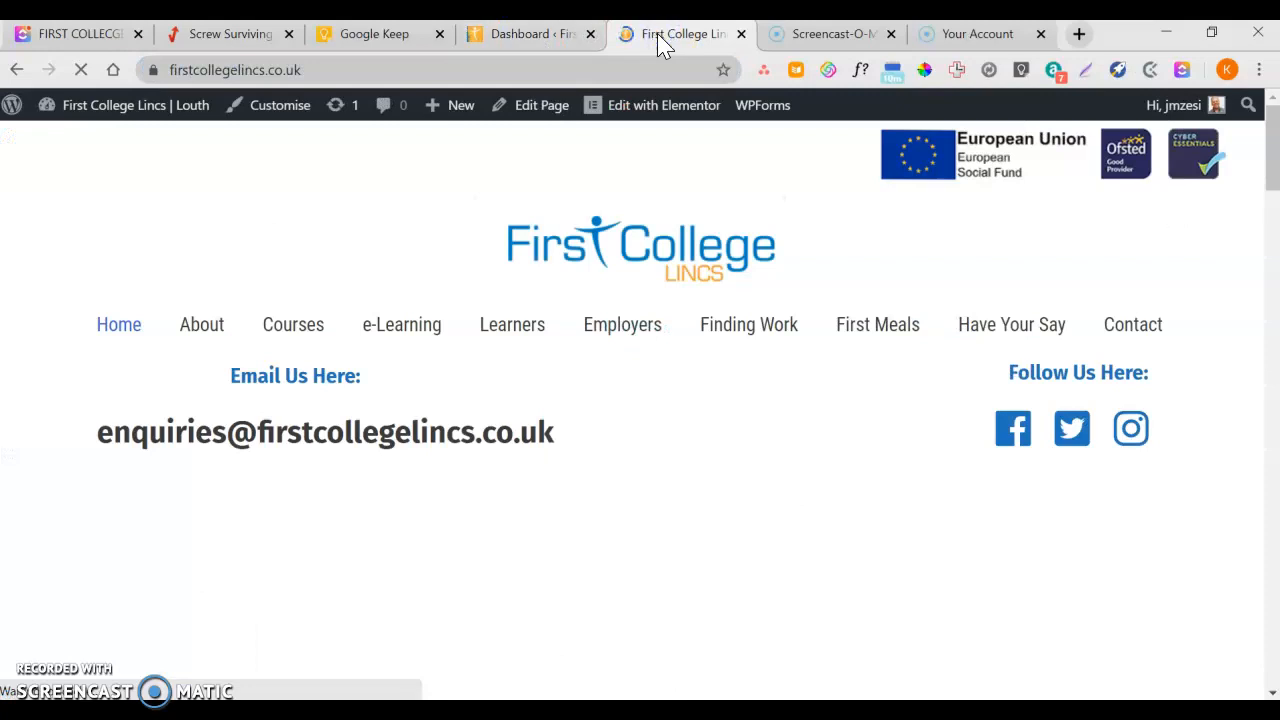
left_click(536, 40)
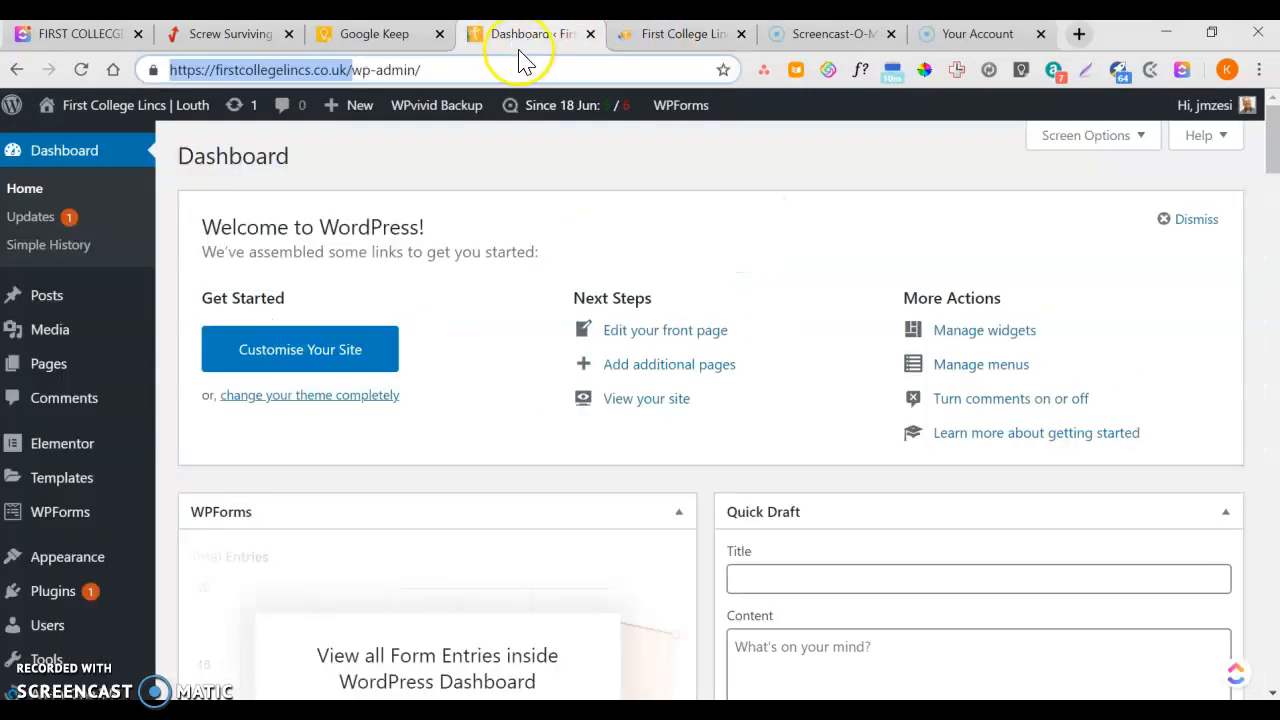
left_click(633, 40)
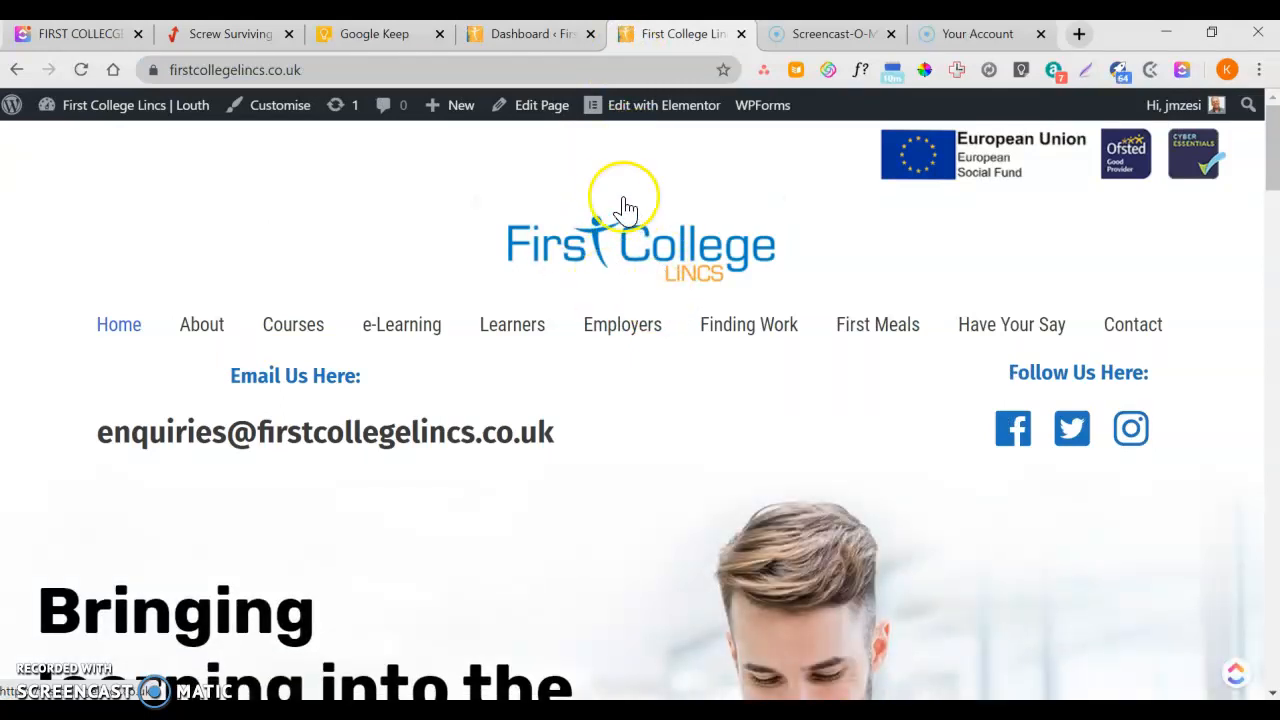
left_click(546, 37)
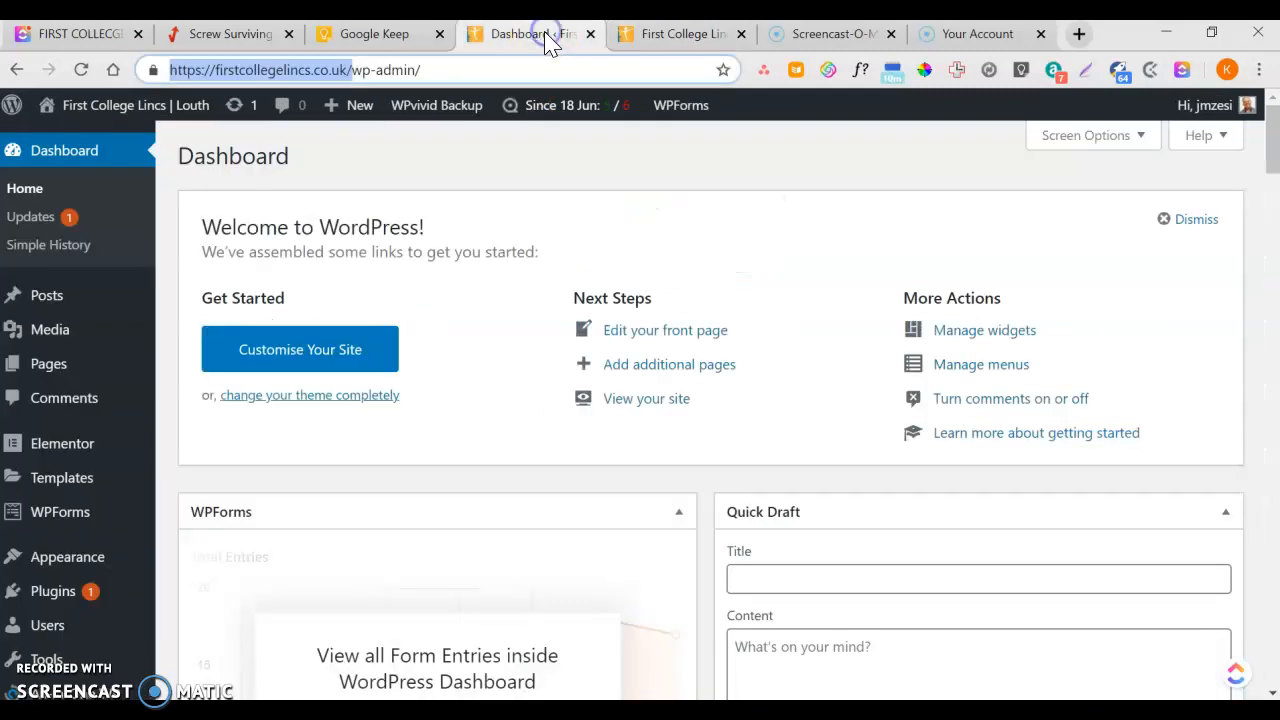
left_click(700, 38)
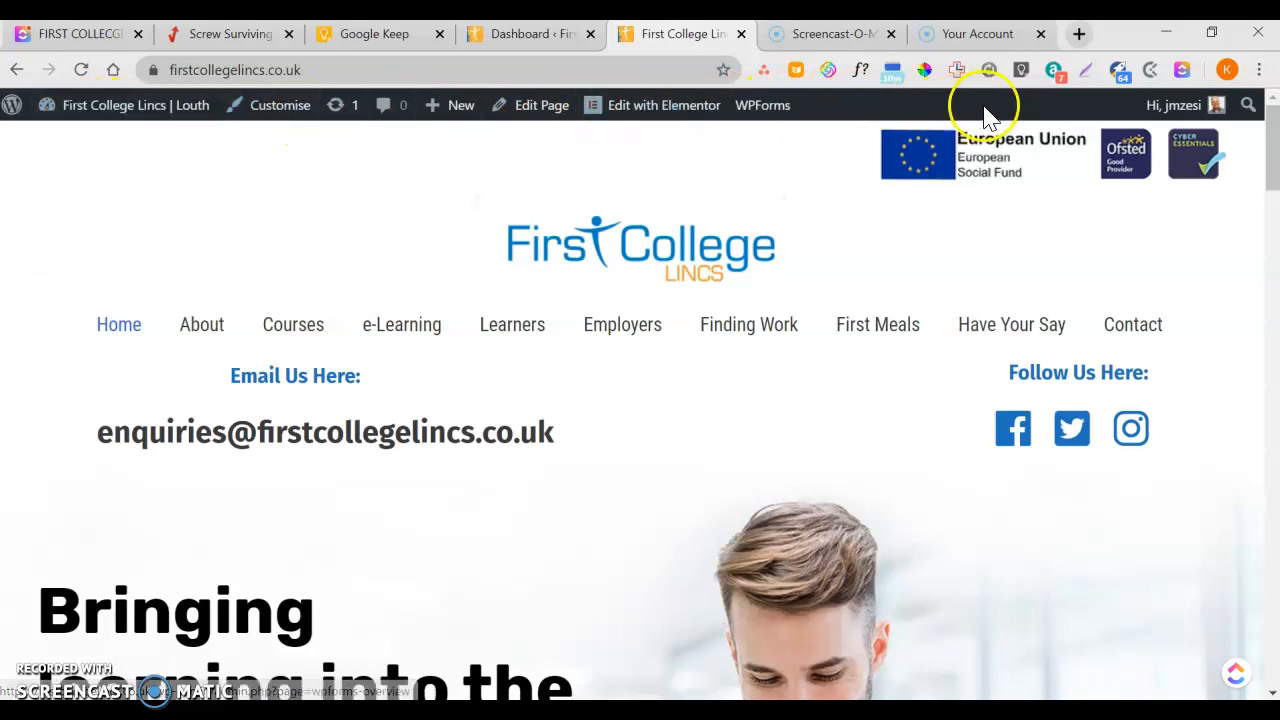
left_click(545, 32)
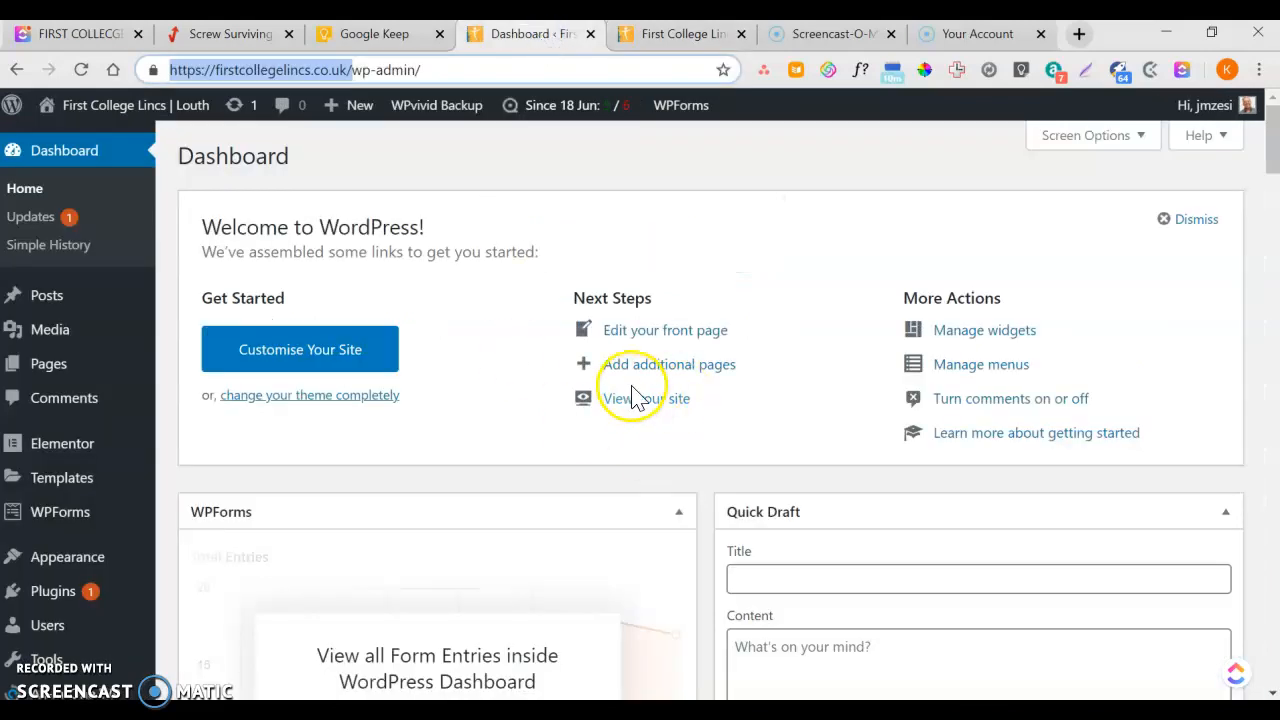
Step: Open the Apprenticeship Vacancies page from its picture link on the live site's home page
left_click(673, 35)
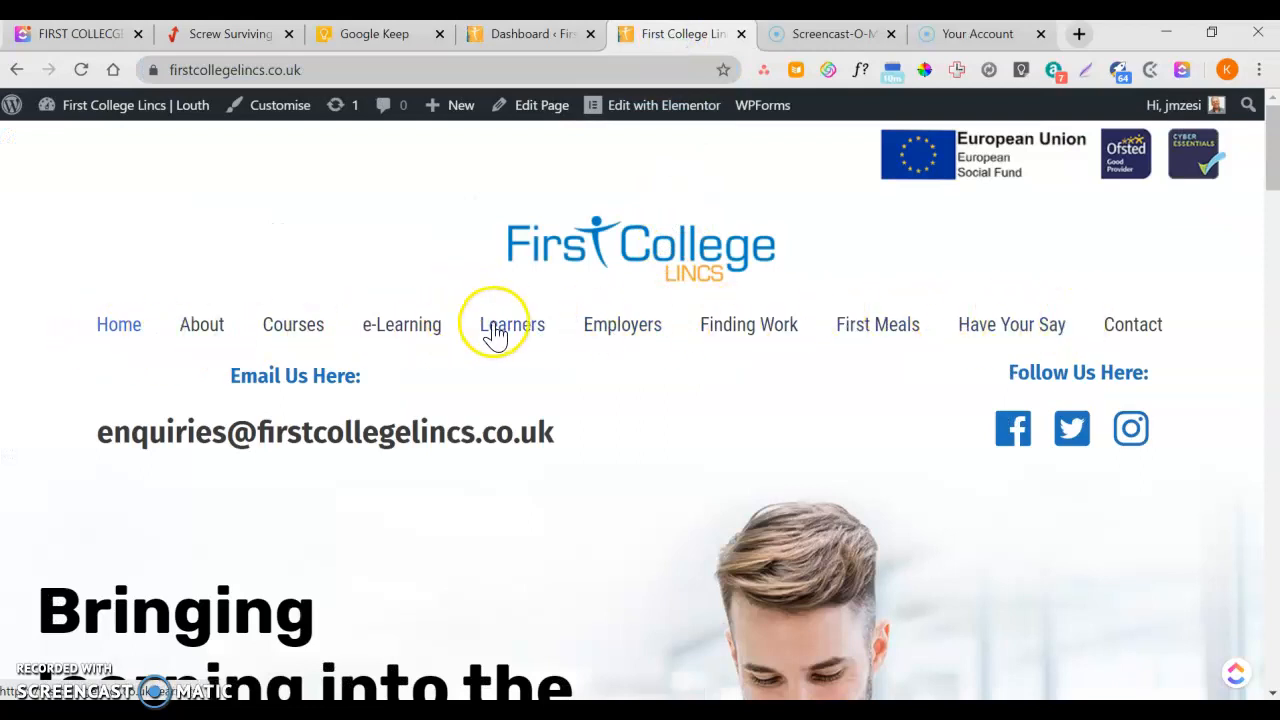
scroll(495, 322, "down", 2)
scroll(490, 320, "down", 5)
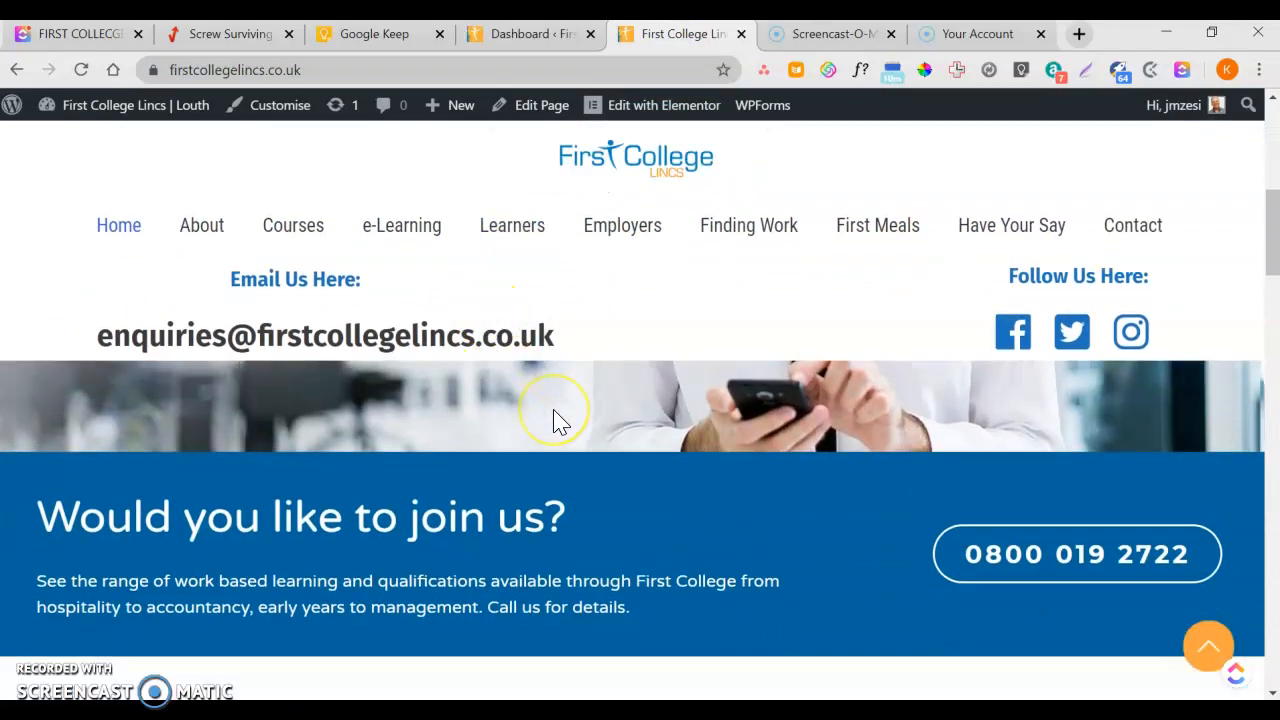
scroll(555, 420, "down", 5)
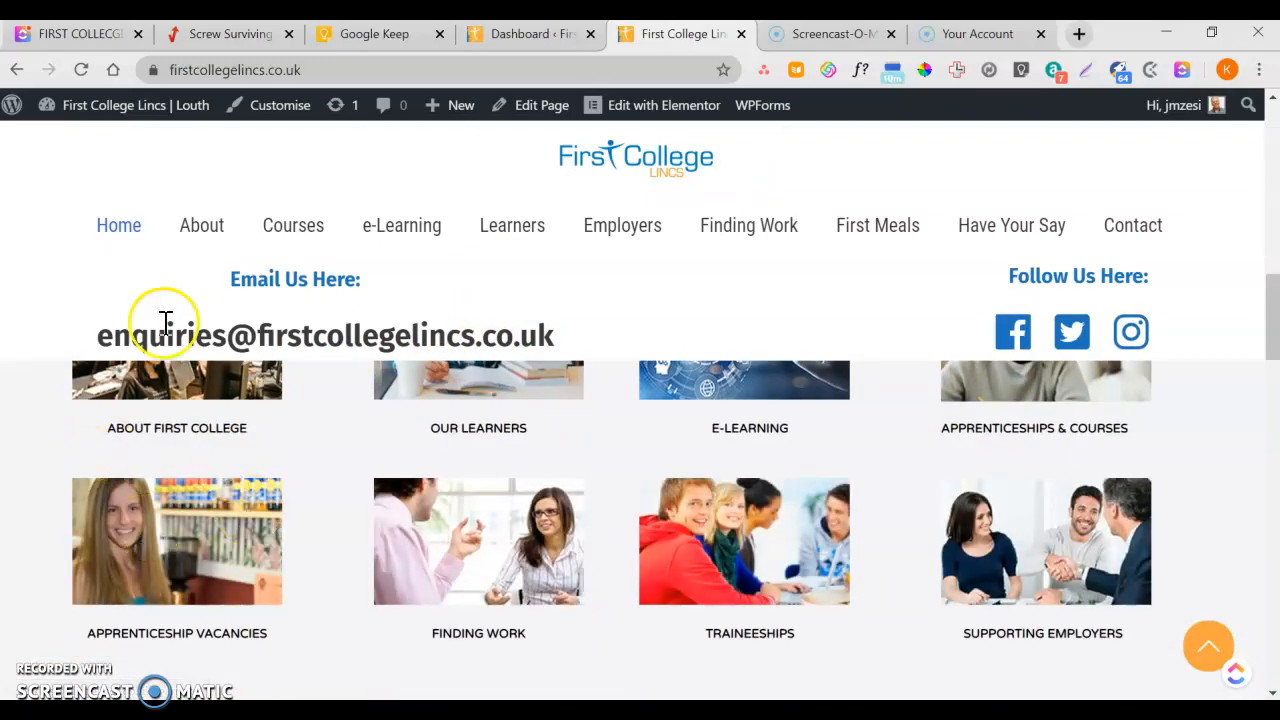
left_click(181, 558)
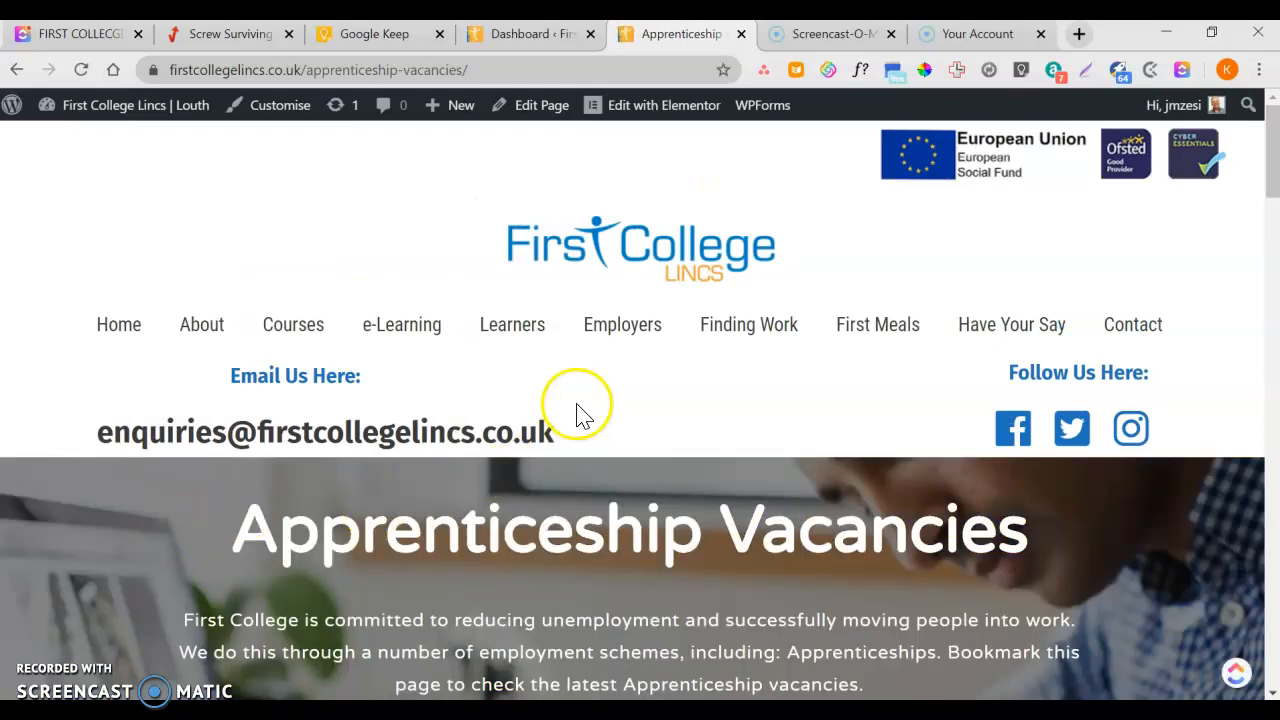
Step: Examine the Apprenticeship Vacancies page, including its banner, introductory text and Apprenticeship Vacancy Listings
scroll(600, 425, "down", 5)
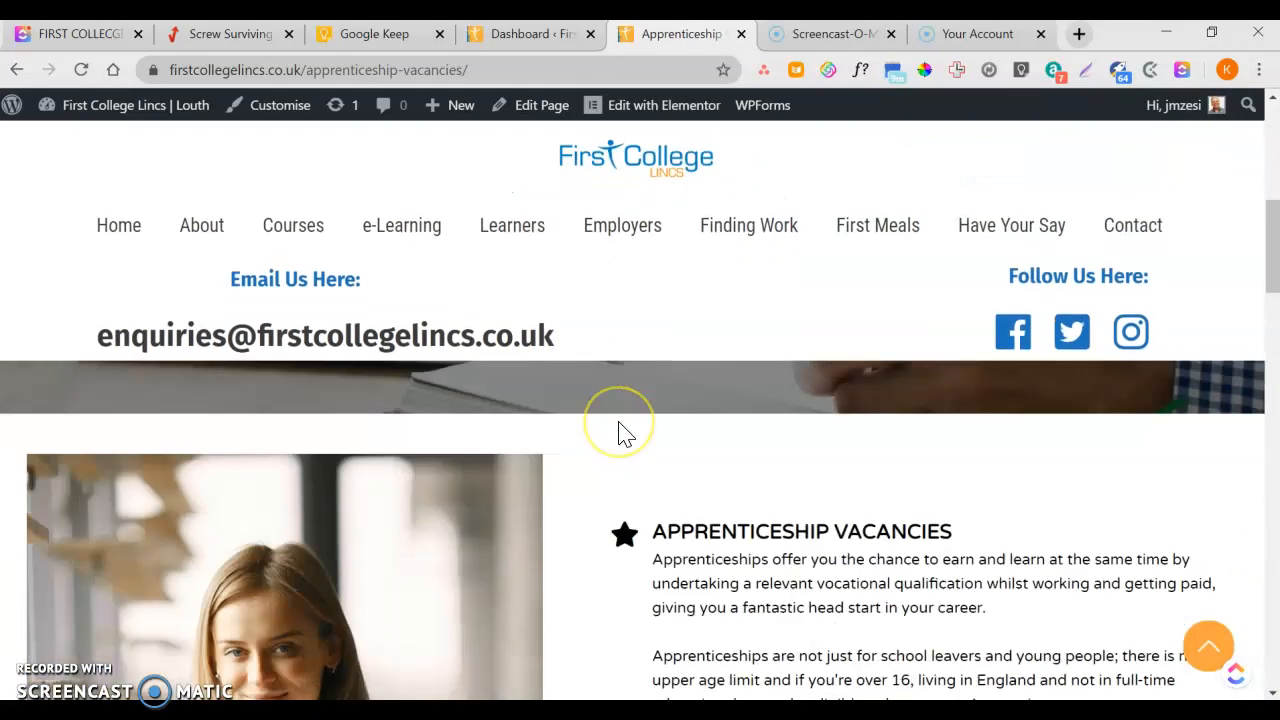
scroll(618, 430, "down", 10)
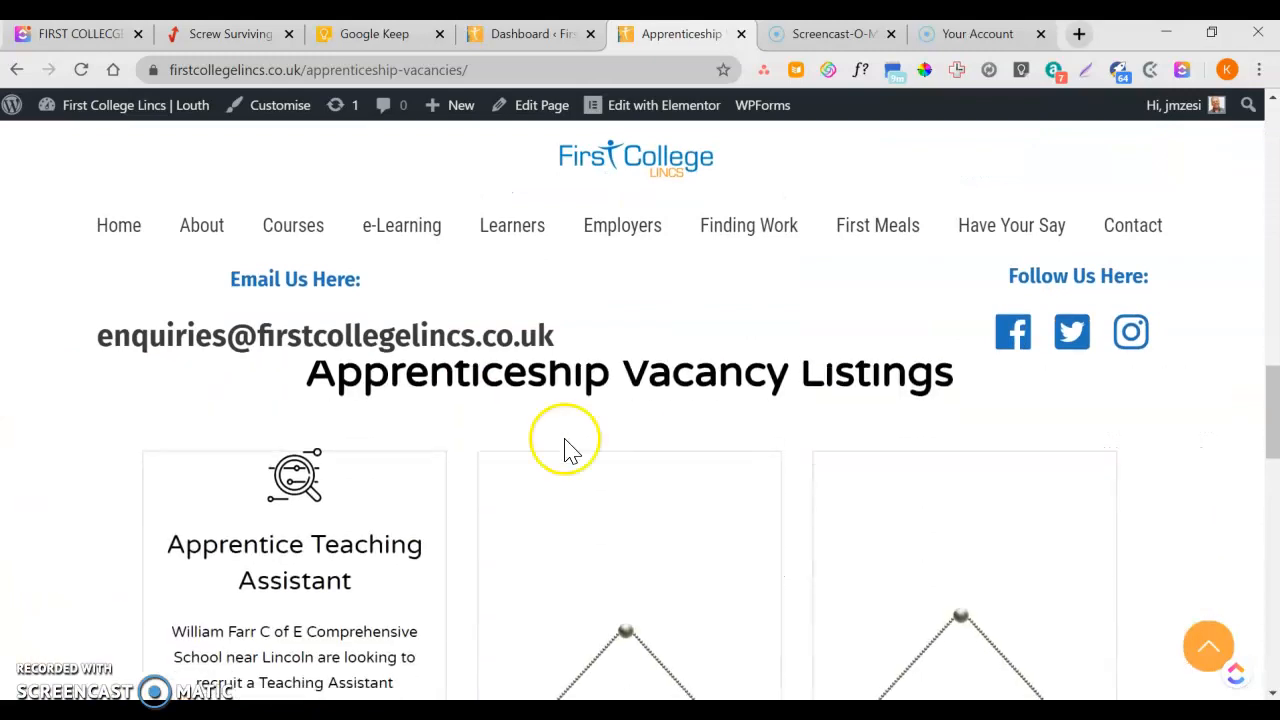
scroll(414, 520, "down", 5)
scroll(838, 618, "up", 3)
scroll(900, 590, "down", 3)
scroll(925, 565, "up", 3)
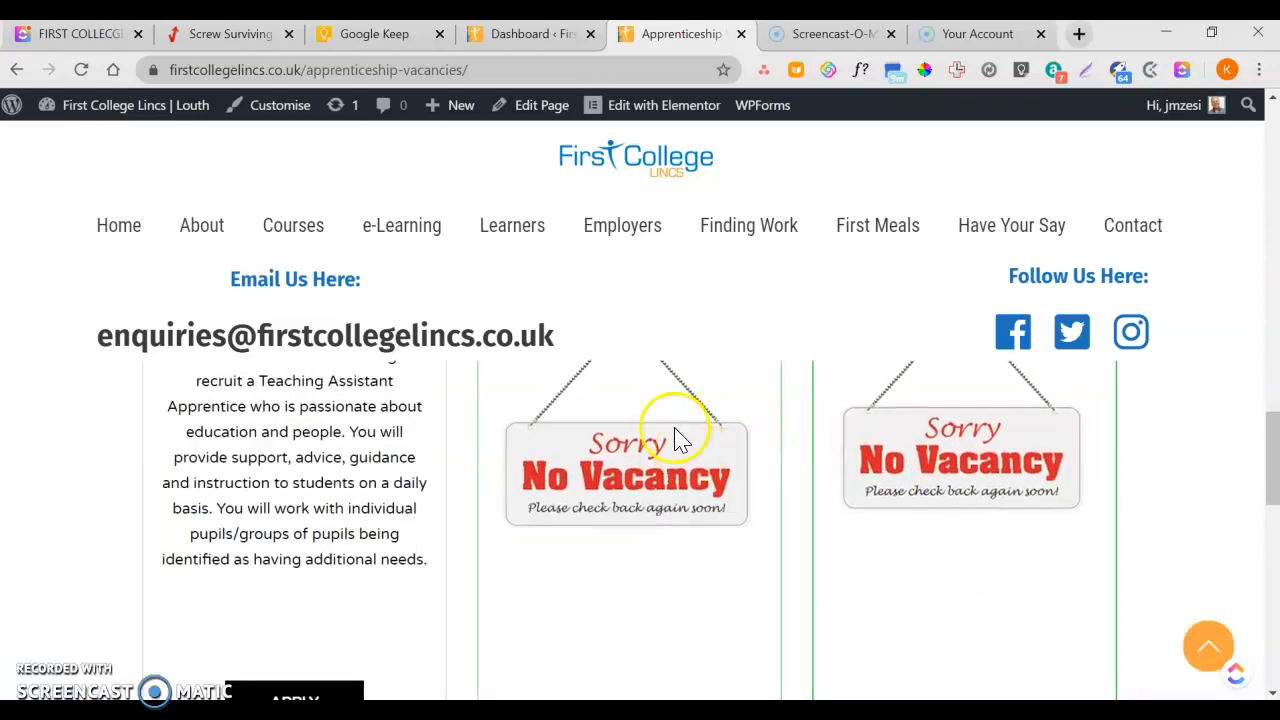
scroll(680, 440, "up", 10)
scroll(680, 437, "up", 2)
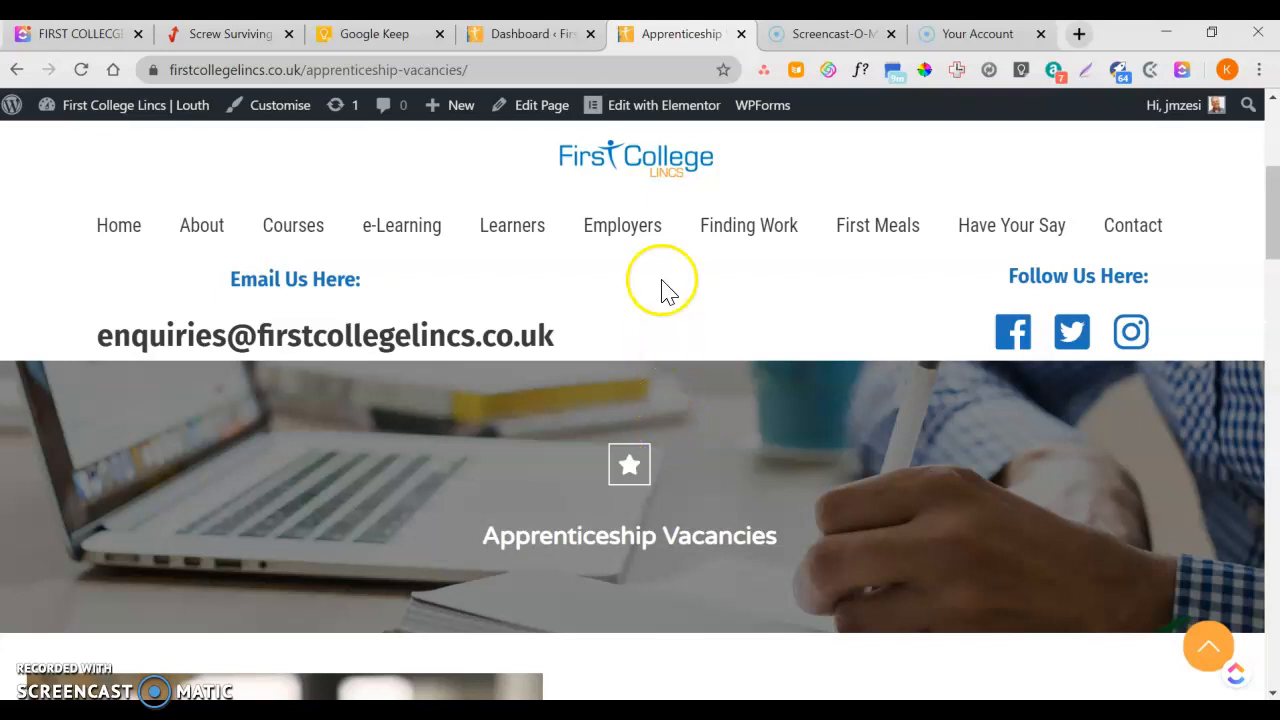
scroll(734, 394, "down", 2)
scroll(738, 406, "down", 8)
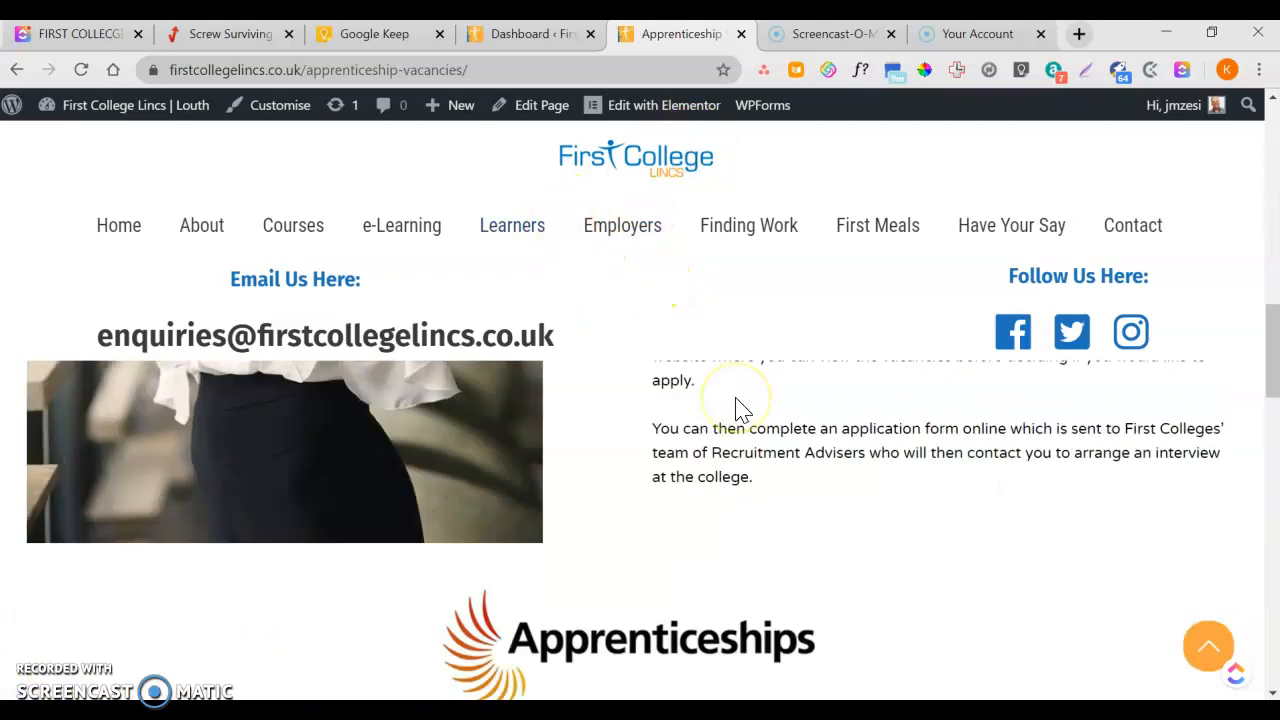
scroll(741, 408, "up", 4)
scroll(738, 408, "up", 8)
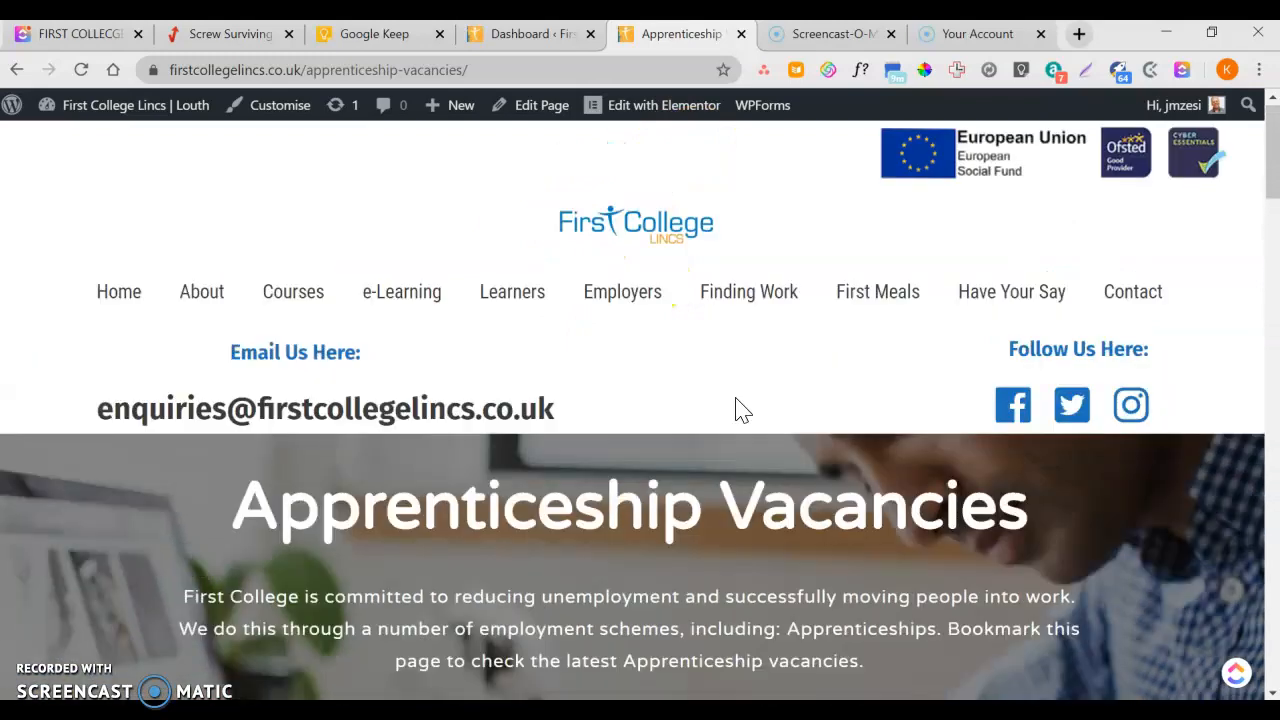
Step: Open the Apprenticeship Vacancies page for editing in Elementor
left_click(650, 330)
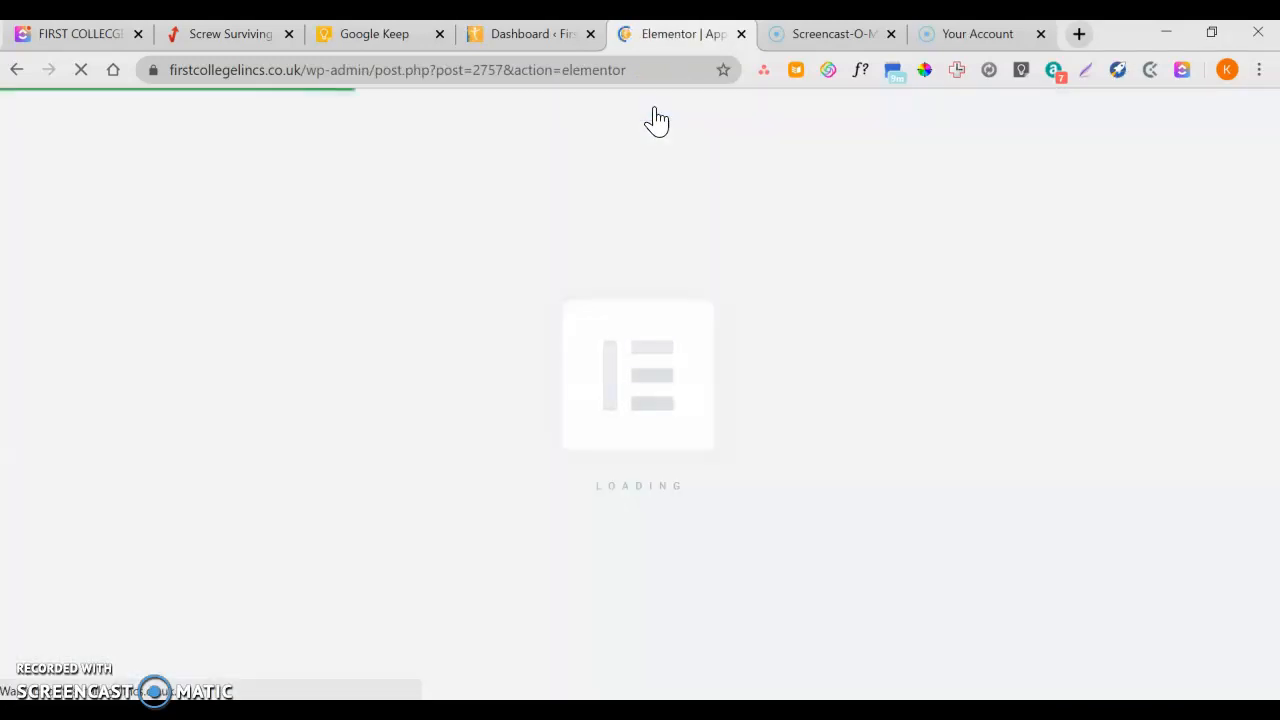
left_click(654, 122)
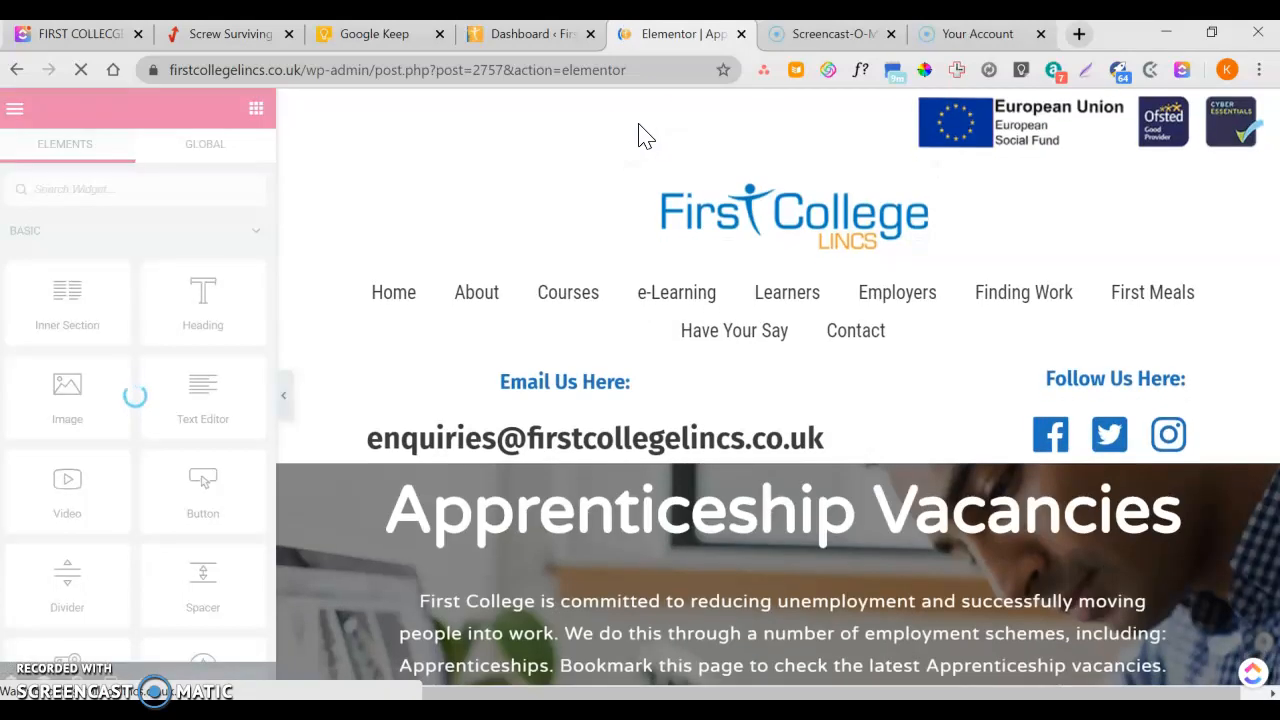
left_click(666, 228)
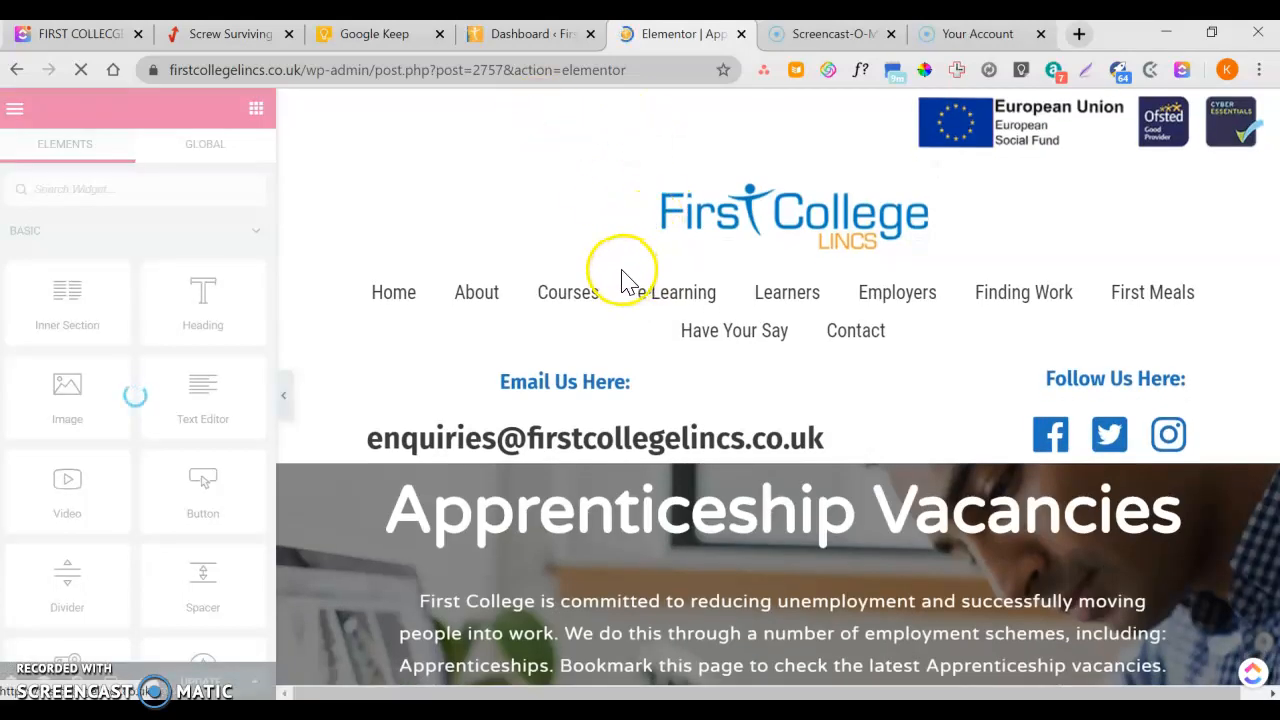
Step: Open the Apprenticeship Vacancies icon box beside the photo for editing and examine its content settings
scroll(642, 168, "down", 5)
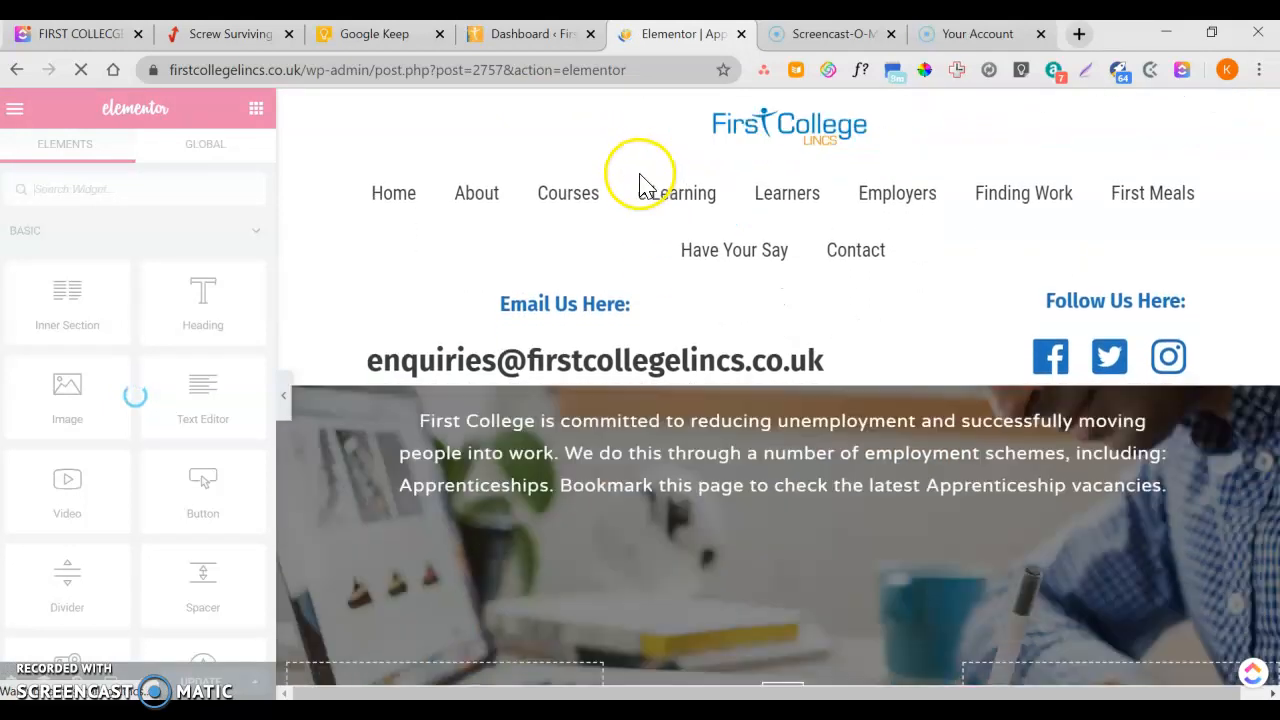
scroll(715, 300, "down", 1)
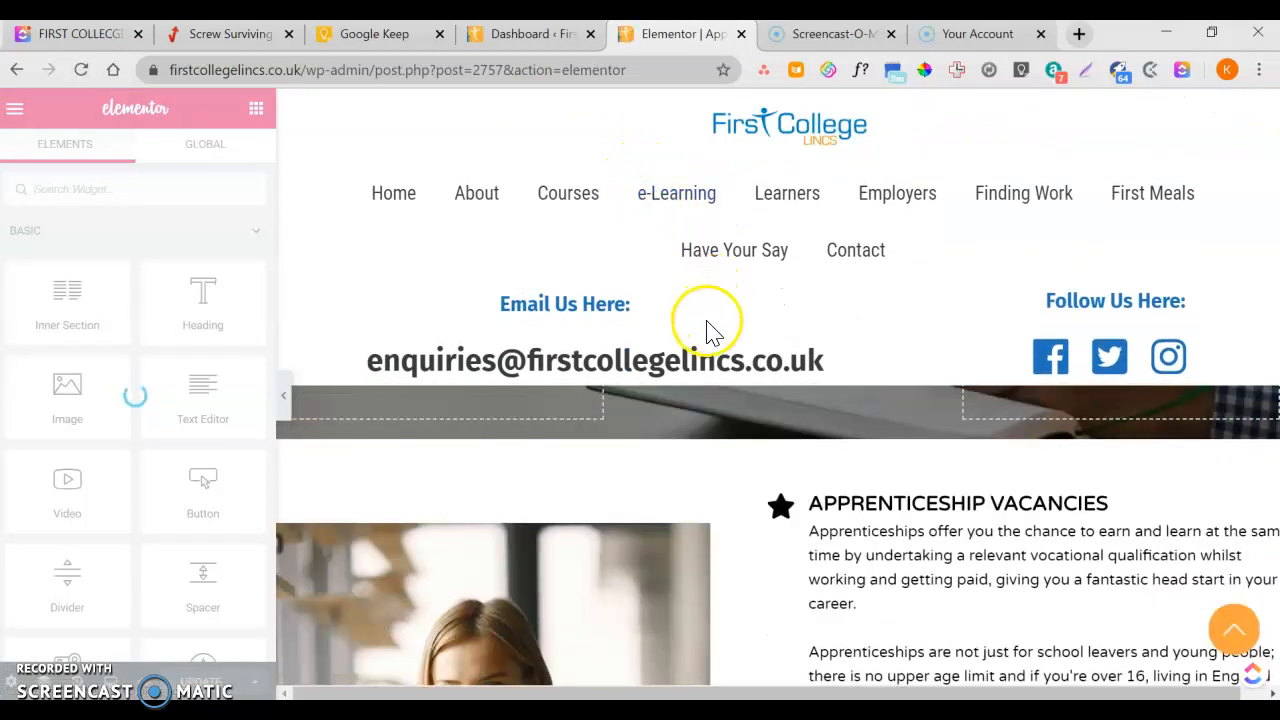
scroll(757, 432, "down", 8)
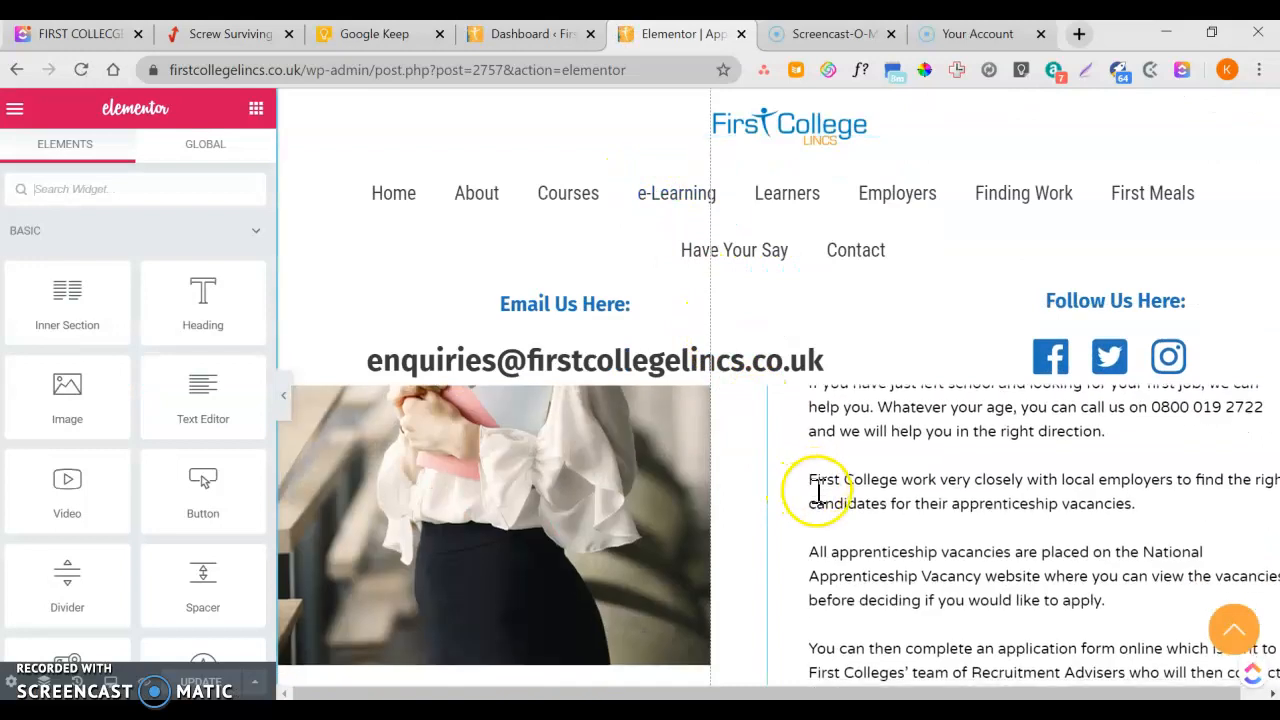
scroll(820, 488, "up", 6)
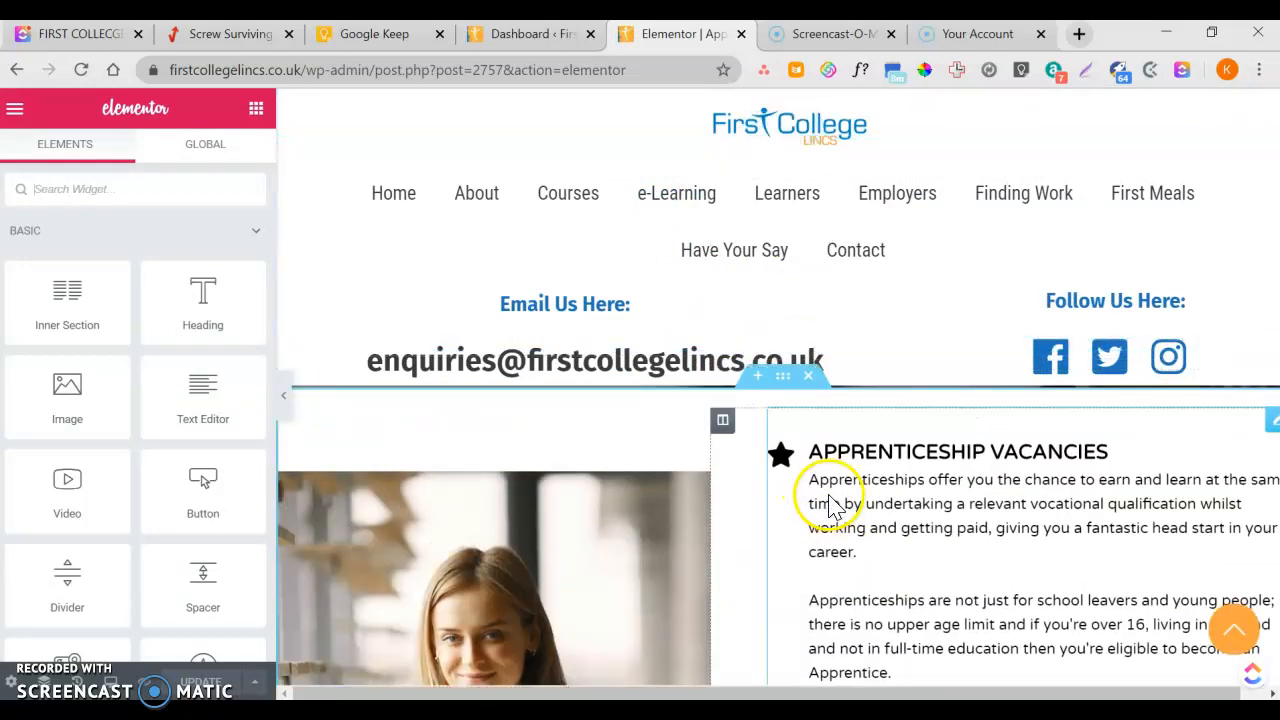
scroll(830, 492, "down", 2)
scroll(830, 492, "up", 3)
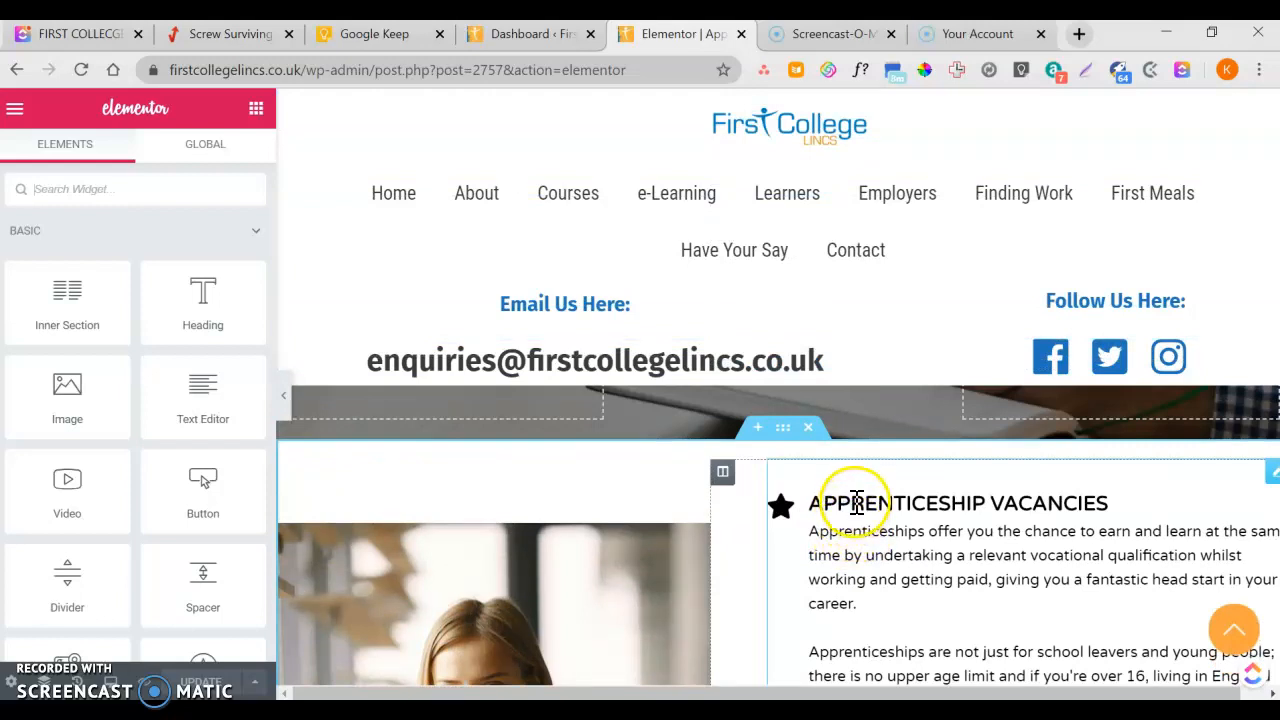
left_click(857, 500)
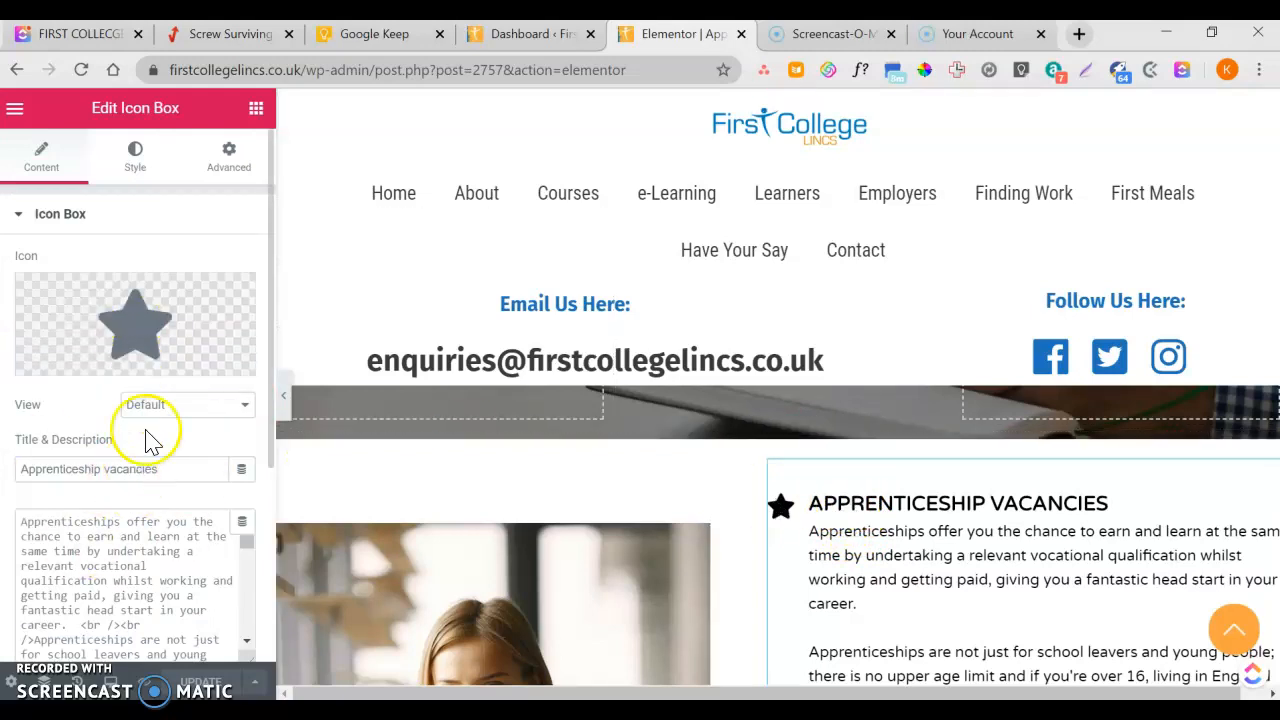
scroll(140, 465, "down", 5)
scroll(80, 445, "up", 8)
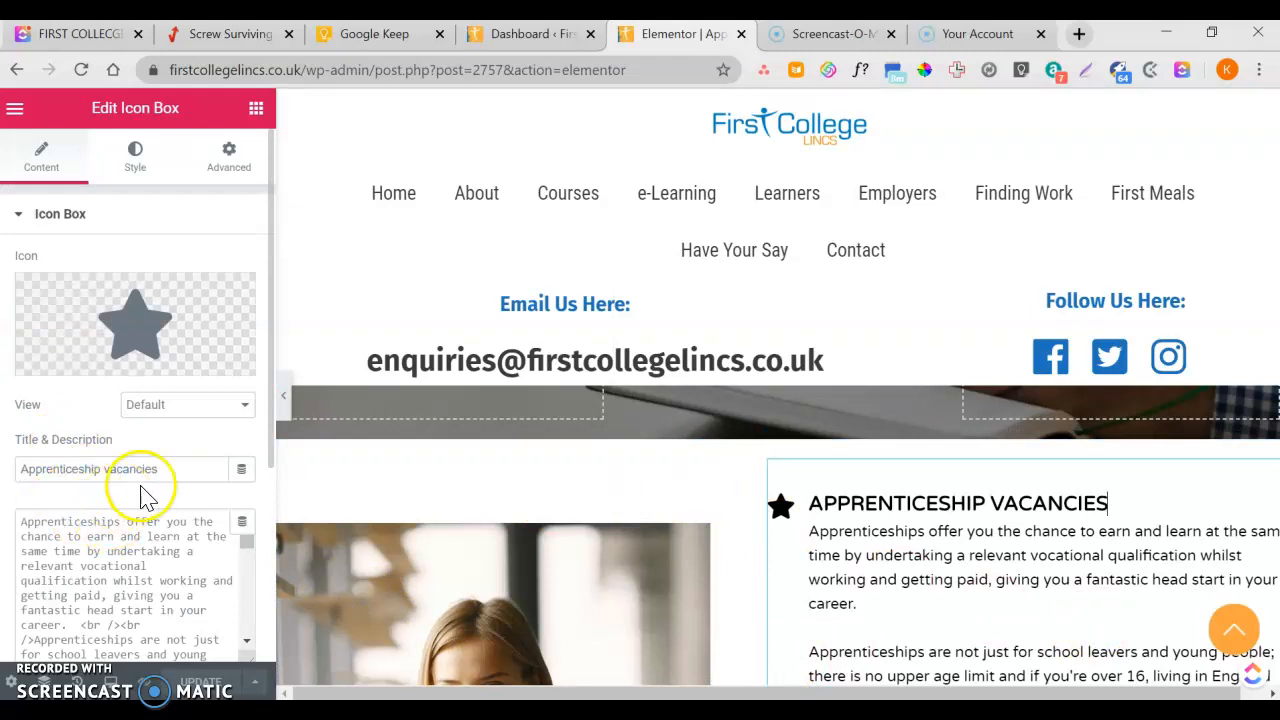
Step: Try adding the letter "h" to the end of the icon box title
left_click(94, 466)
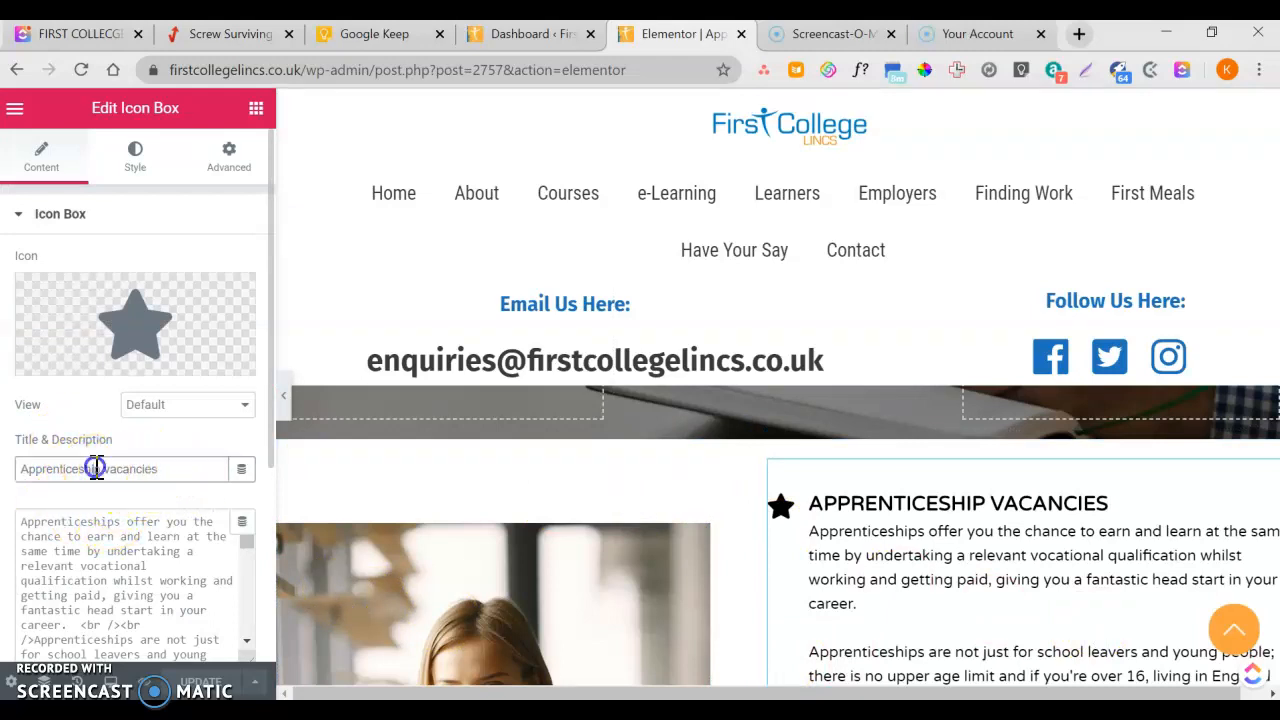
left_click(178, 462)
type("hhh")
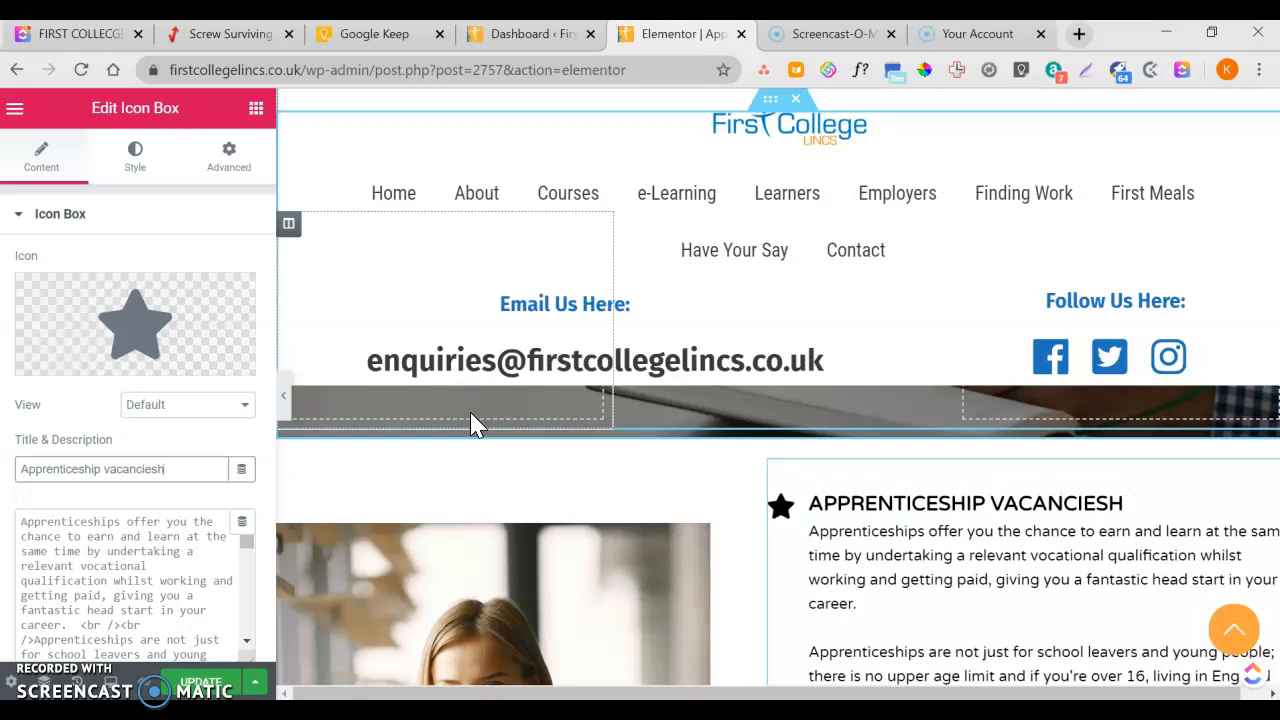
Step: Open the Apprentice Teaching Assistant image box under Apprenticeship Vacancy Listings and examine its image, title and description
scroll(726, 510, "down", 6)
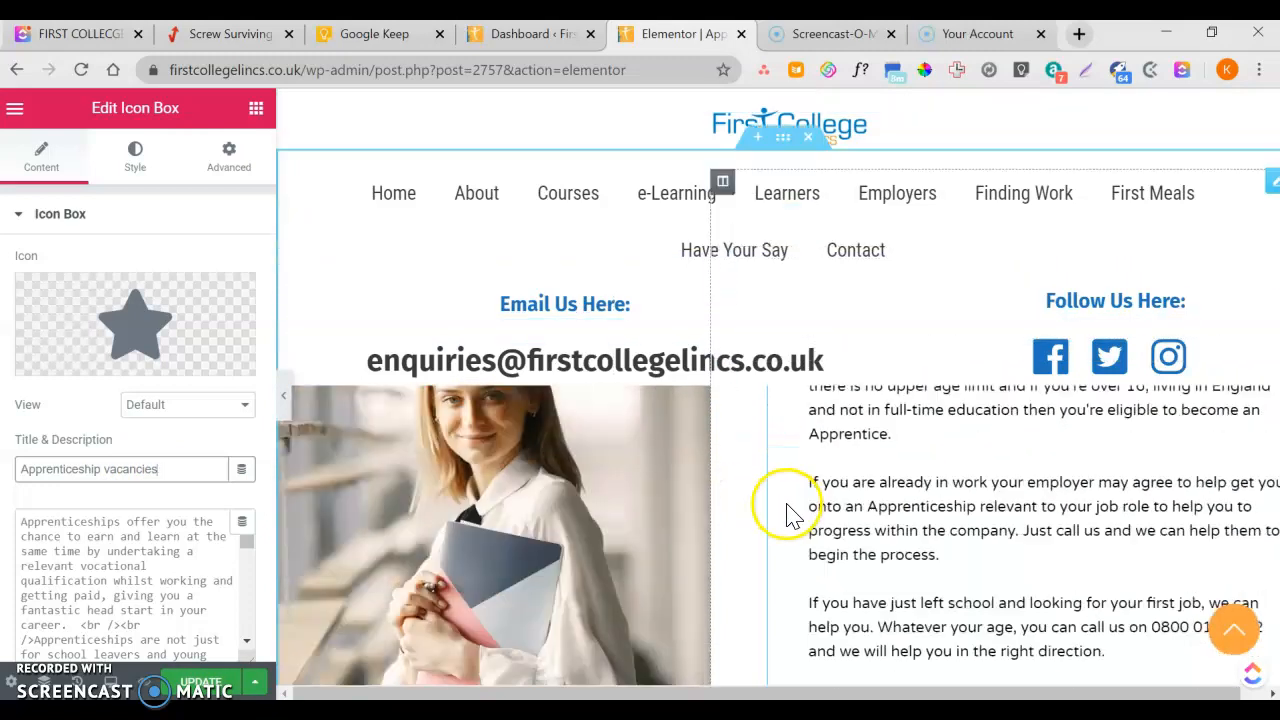
scroll(790, 510, "down", 5)
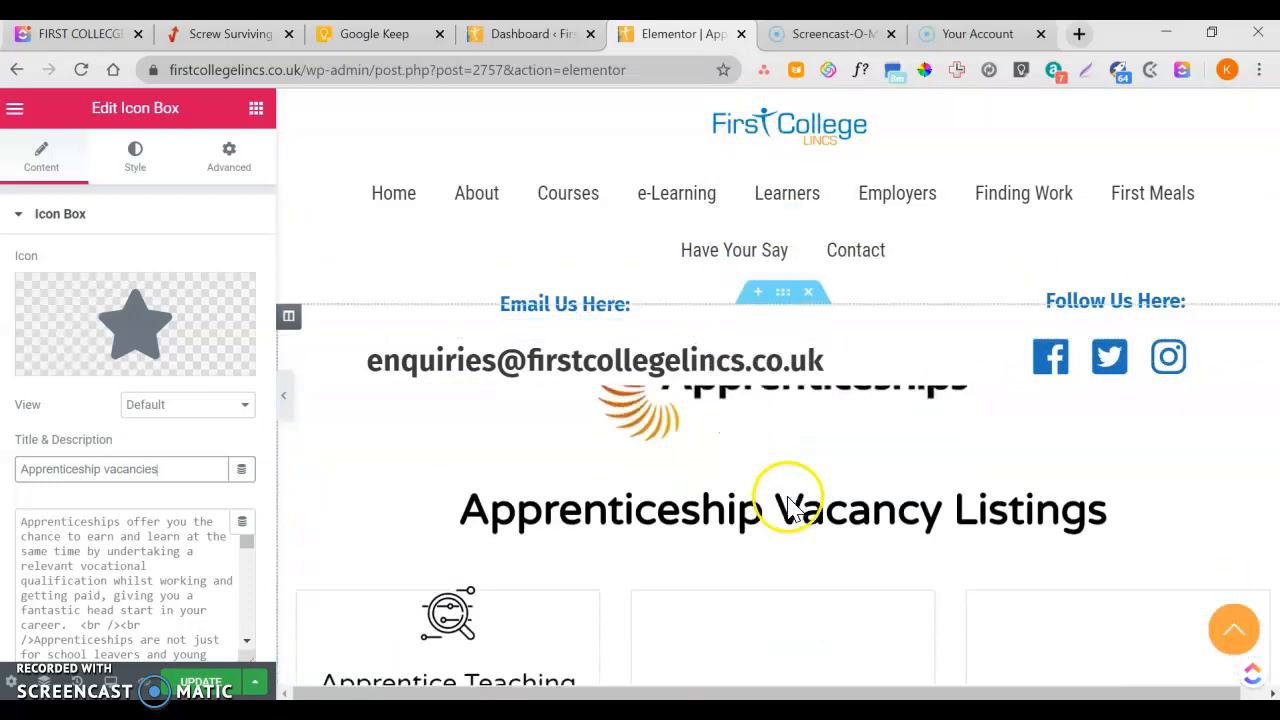
scroll(790, 505, "down", 2)
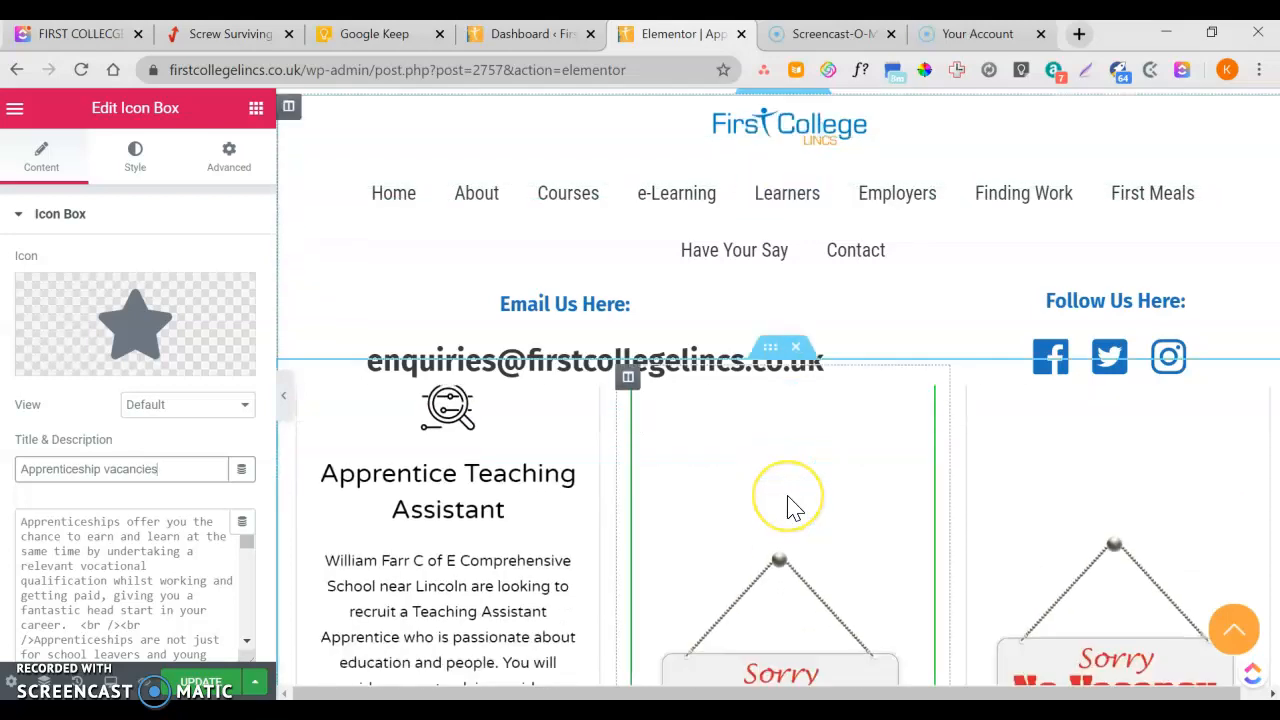
scroll(790, 507, "down", 1)
scroll(800, 365, "up", 2)
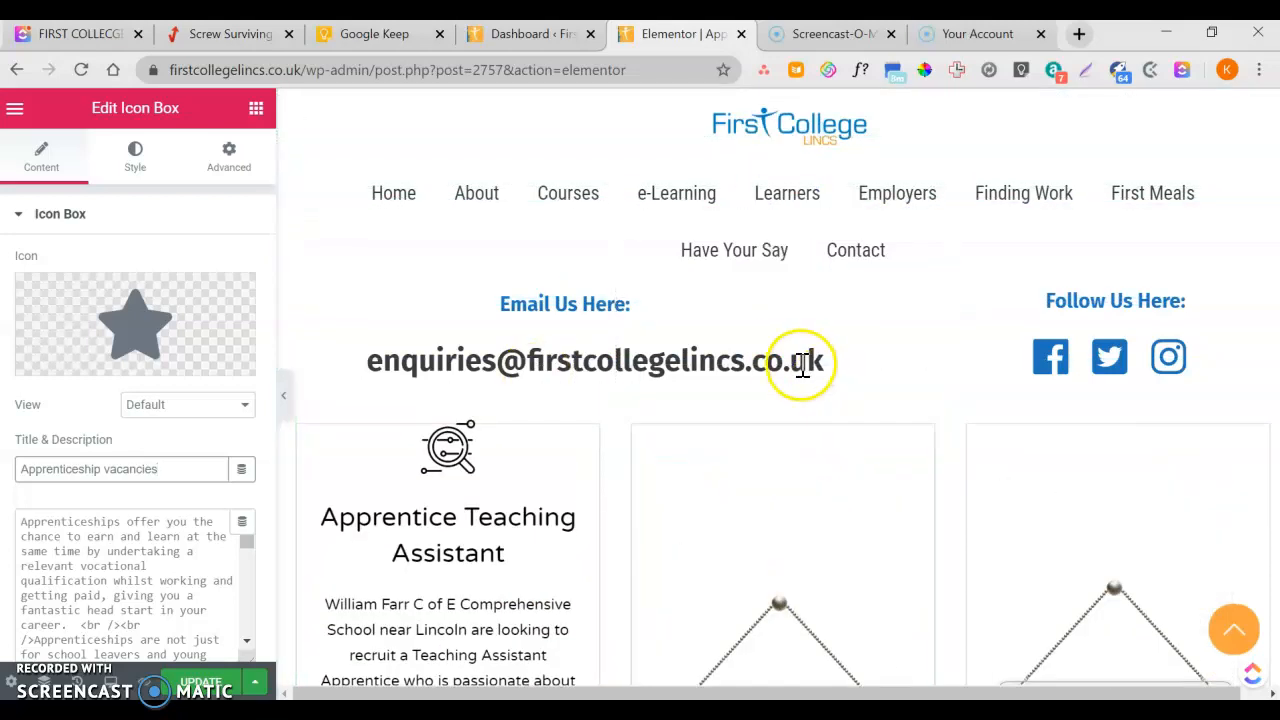
scroll(657, 359, "down", 1)
scroll(475, 494, "up", 1)
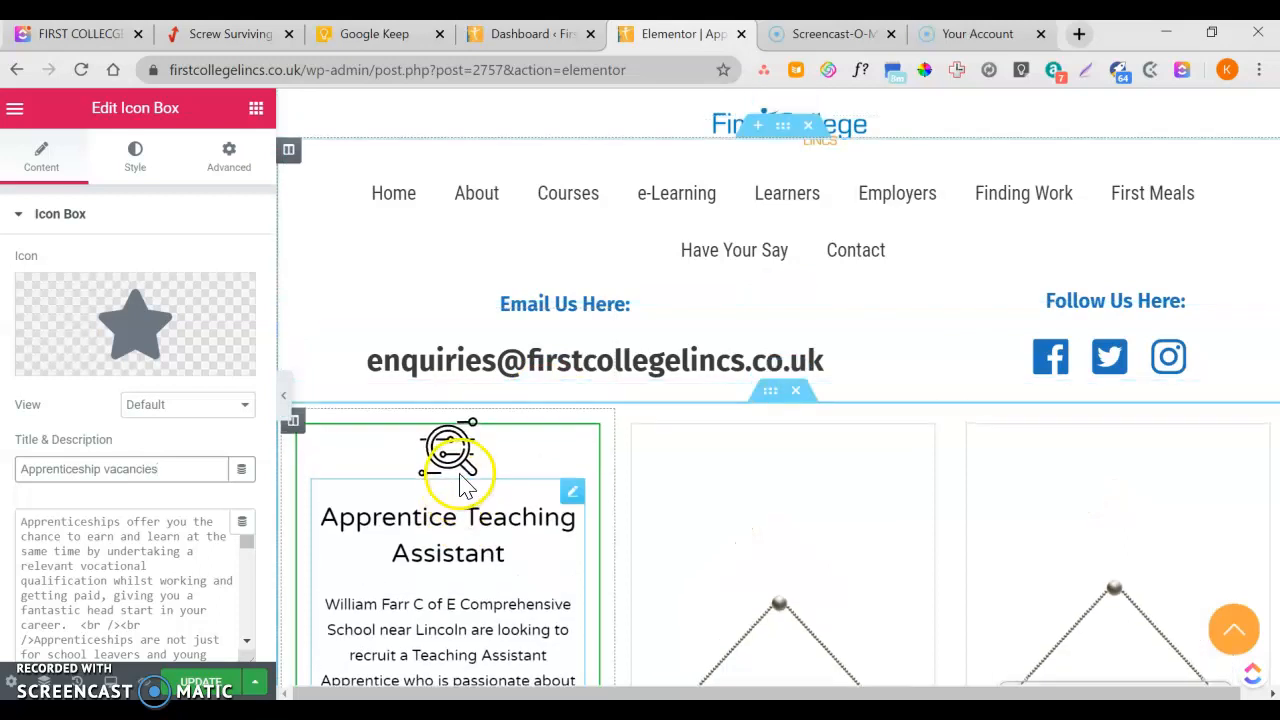
left_click(474, 517)
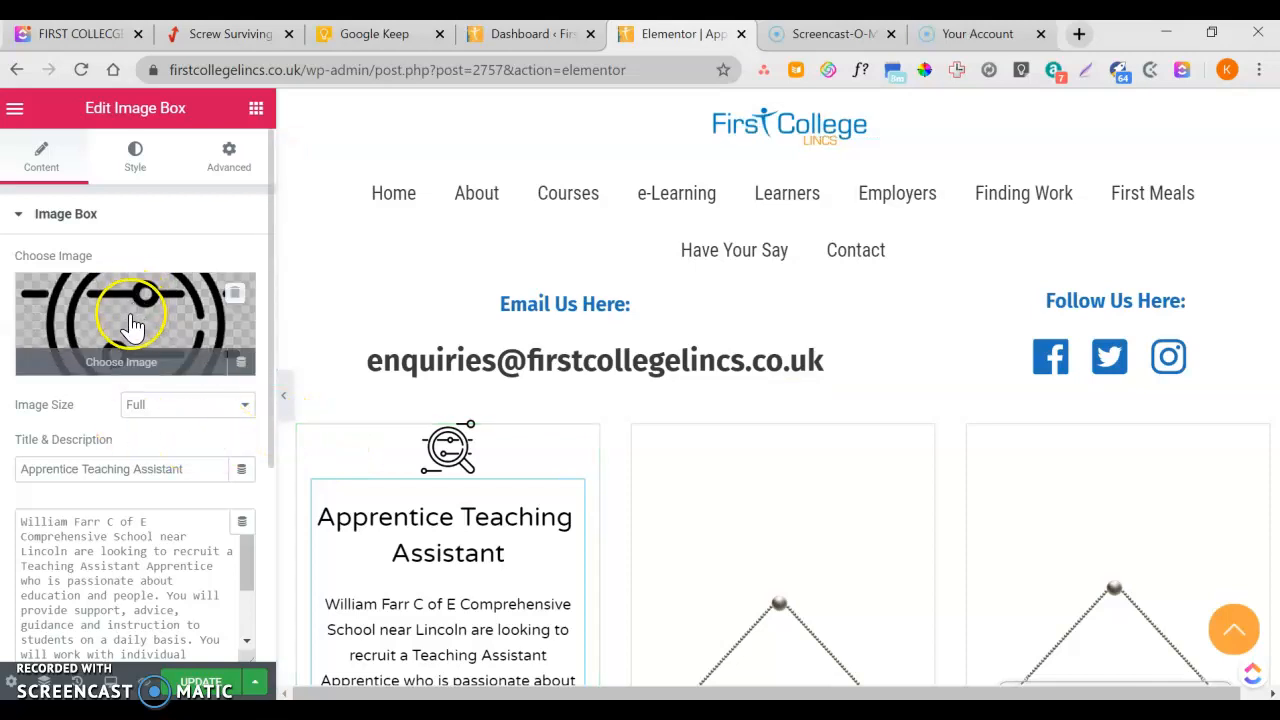
scroll(152, 380, "down", 2)
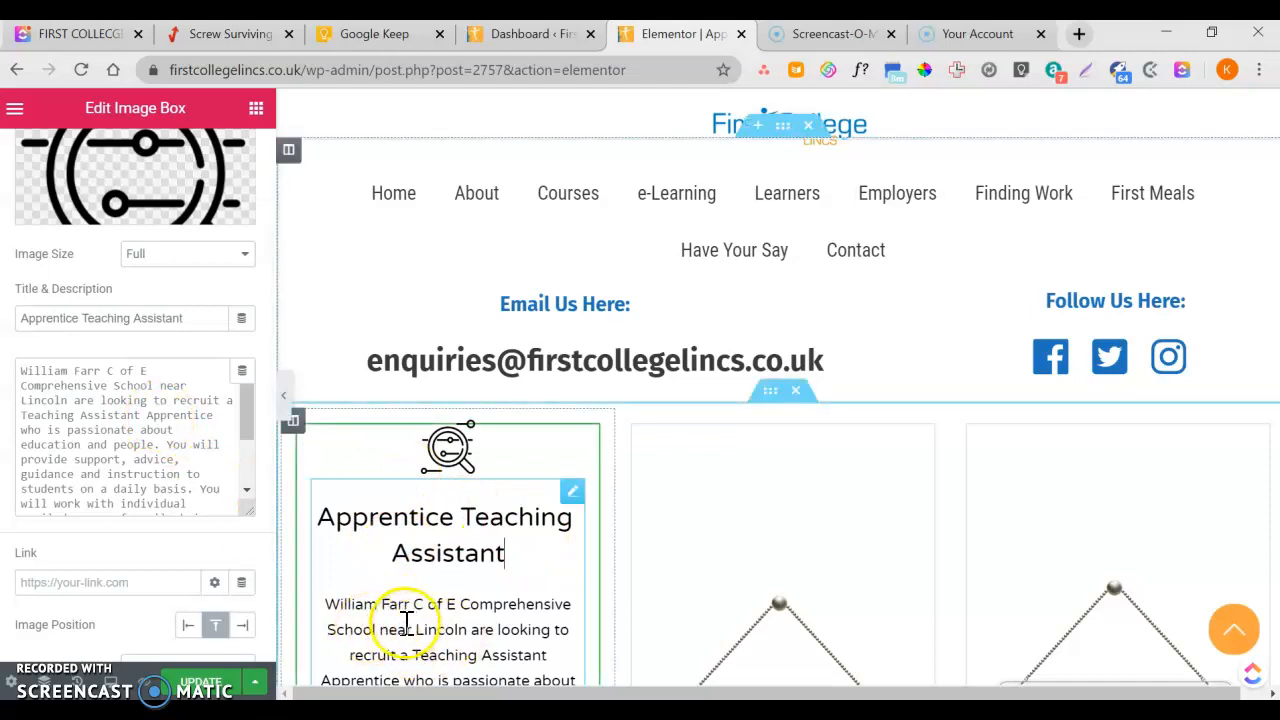
scroll(171, 470, "down", 3)
Step: Open the Apply button of the Apprentice Teaching Assistant listing for editing and select its link address
scroll(490, 600, "down", 3)
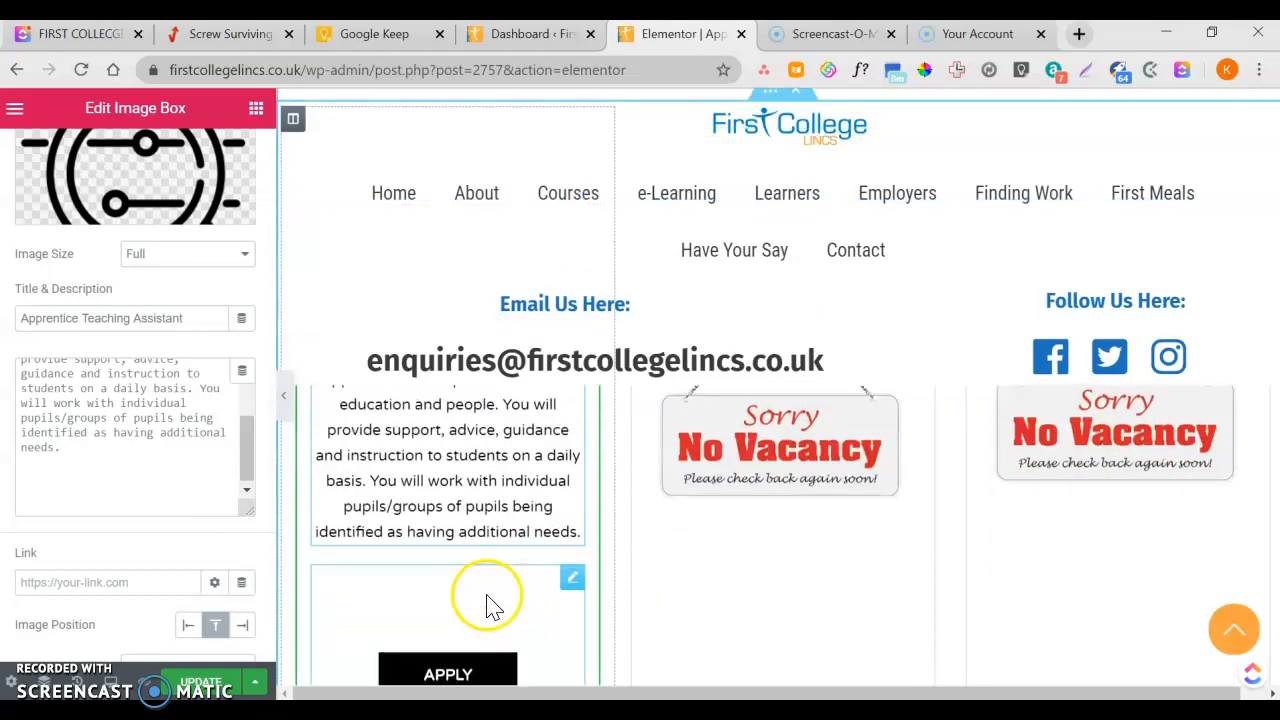
scroll(490, 600, "down", 2)
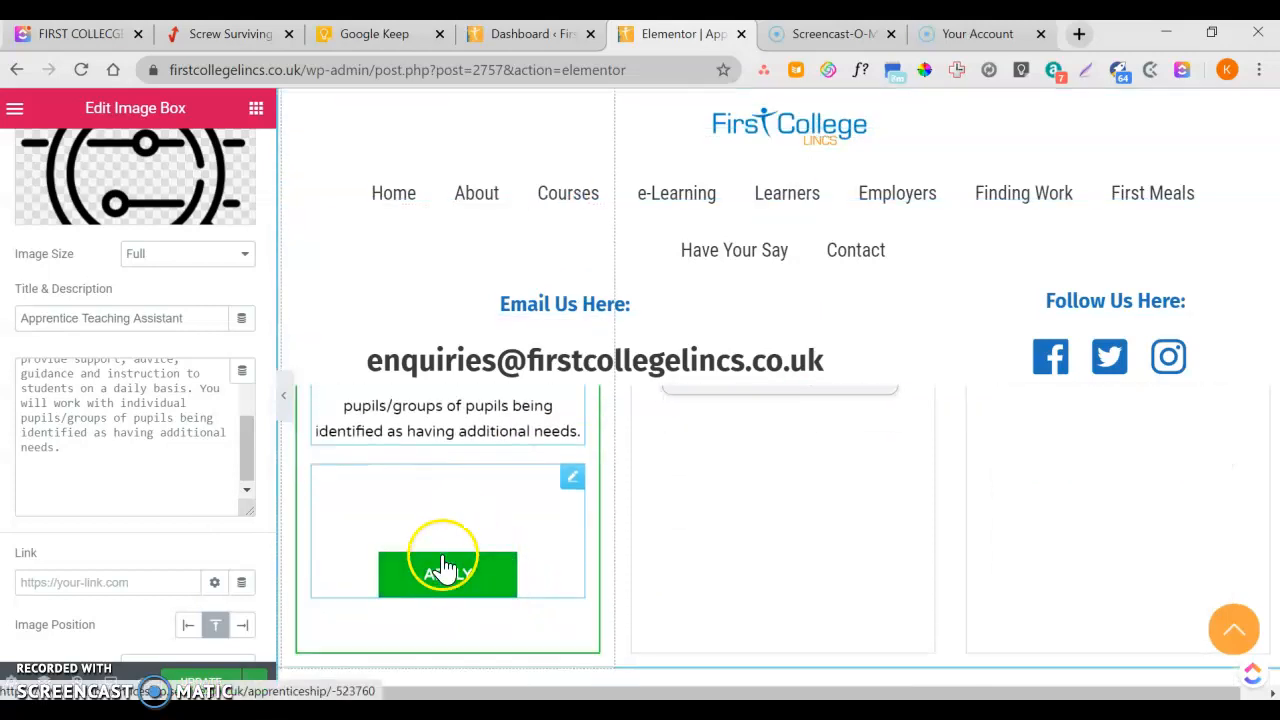
scroll(441, 578, "down", 2)
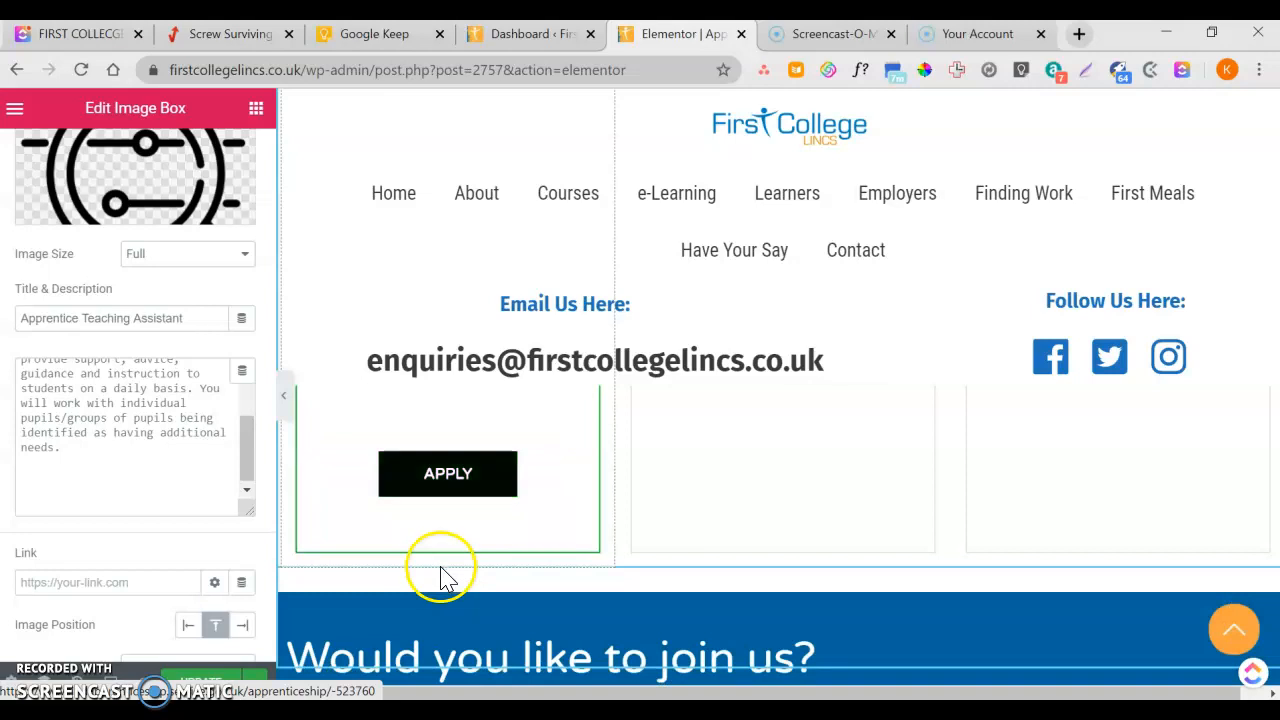
left_click(463, 486)
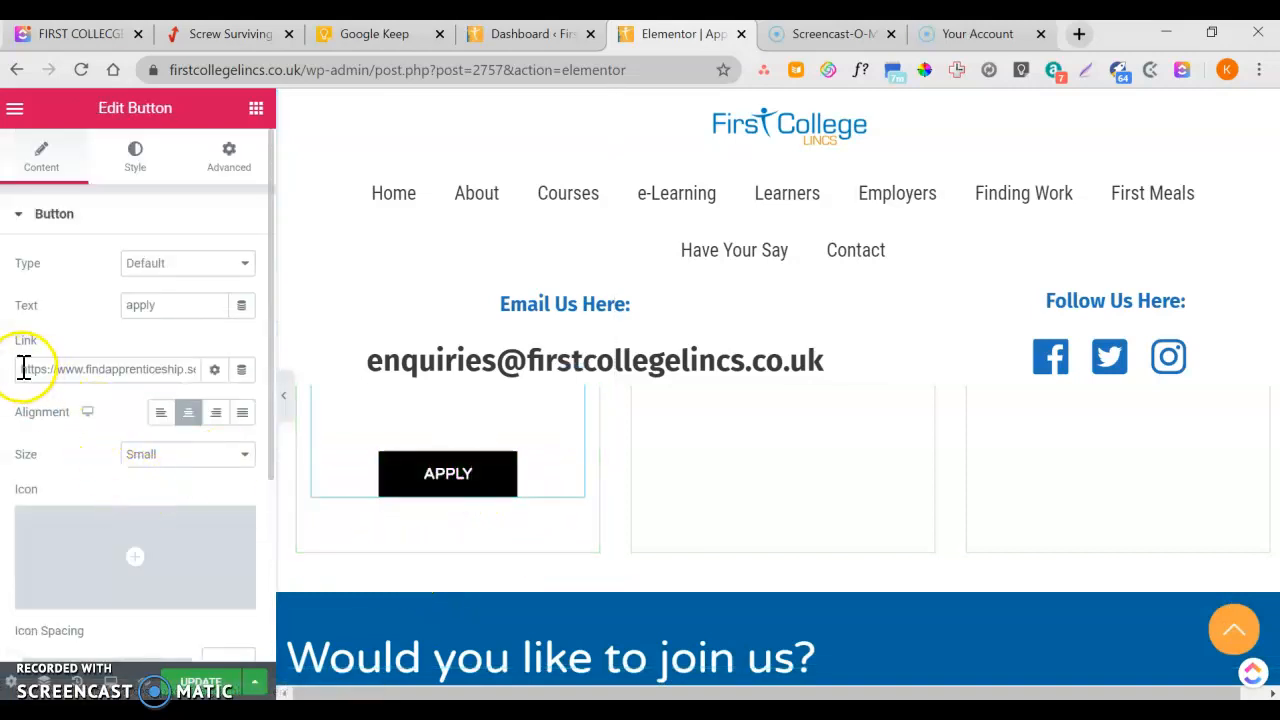
left_click_drag(185, 369, 230, 378)
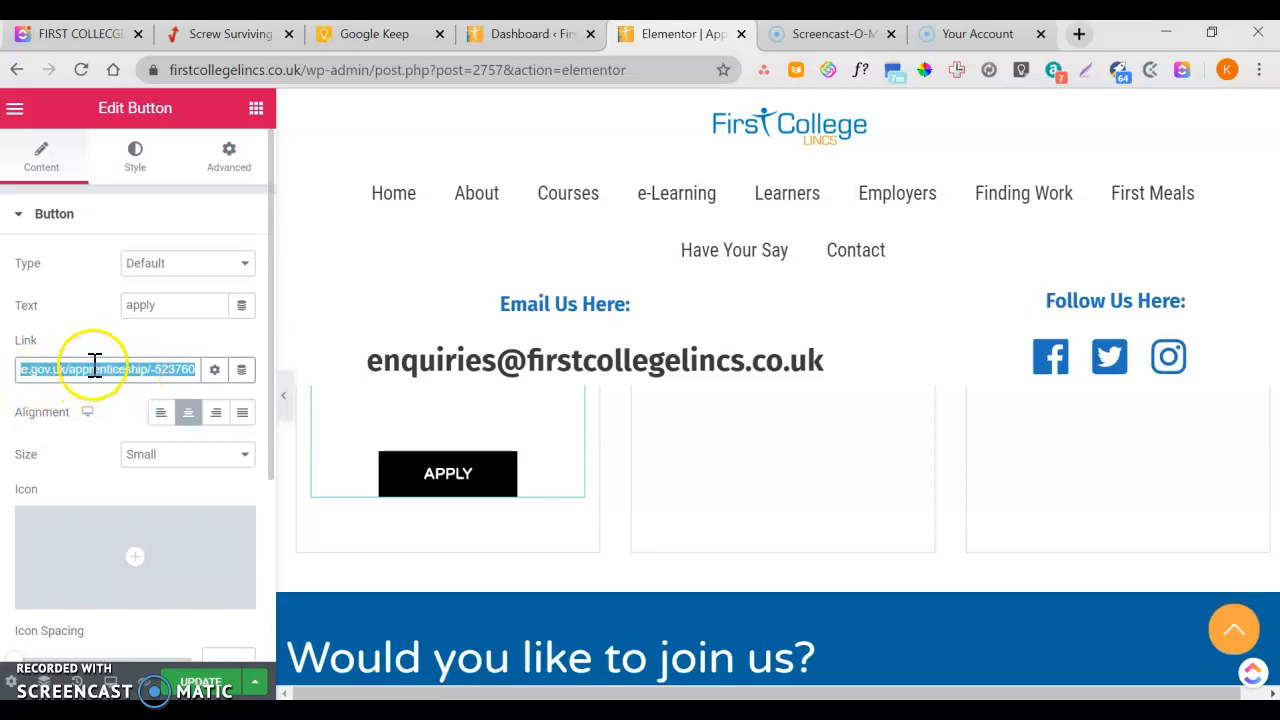
Step: Open the middle No Vacancy image box for editing and bring up the media library for its image
scroll(940, 425, "up", 5)
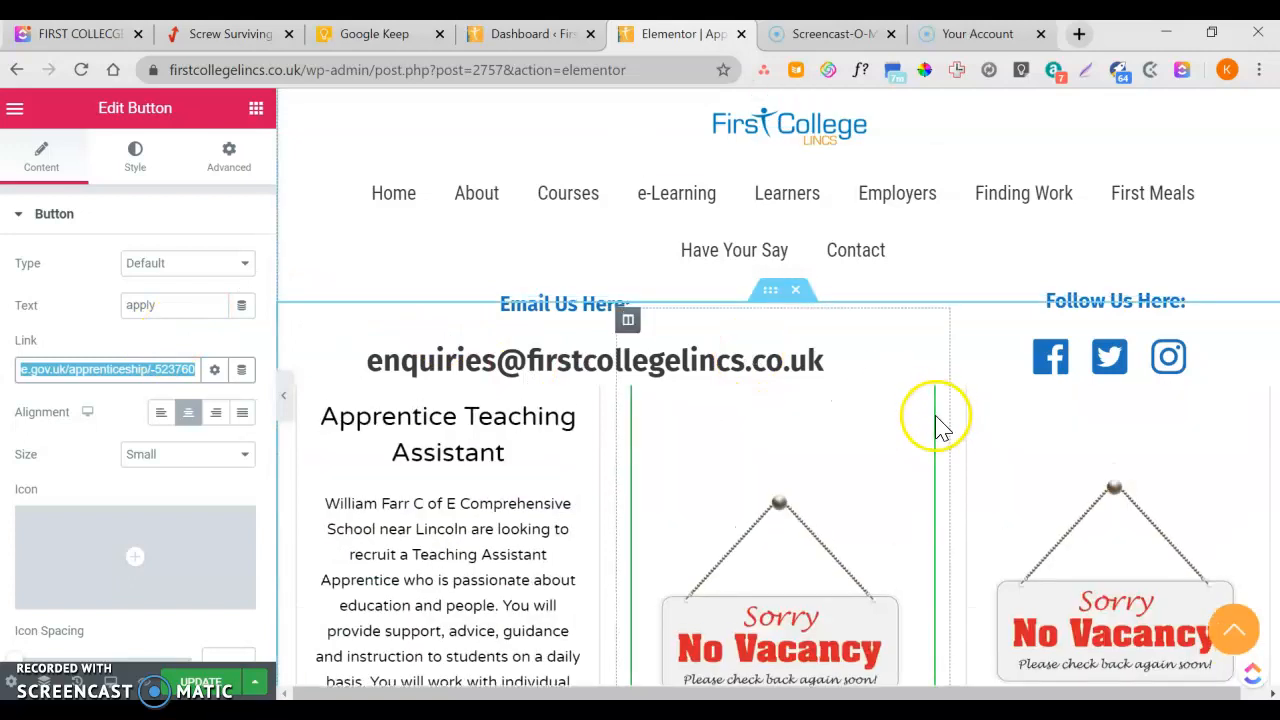
scroll(934, 420, "down", 3)
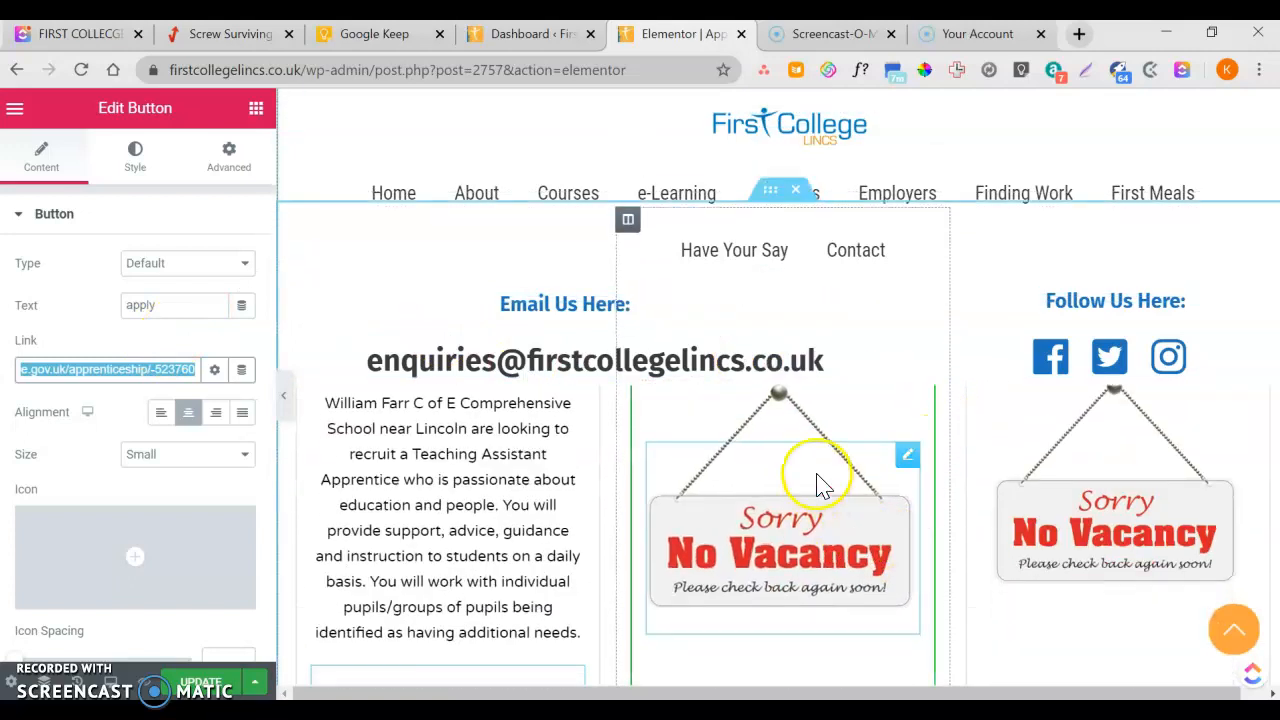
left_click(836, 486)
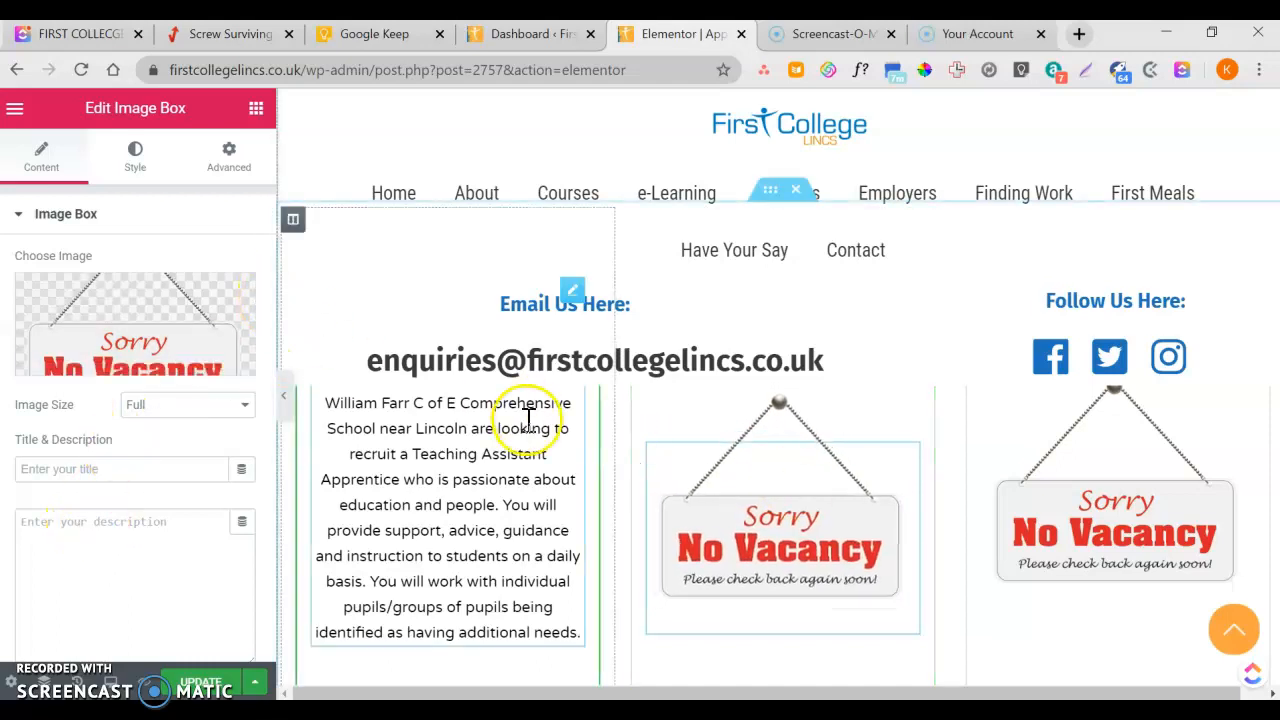
left_click(170, 332)
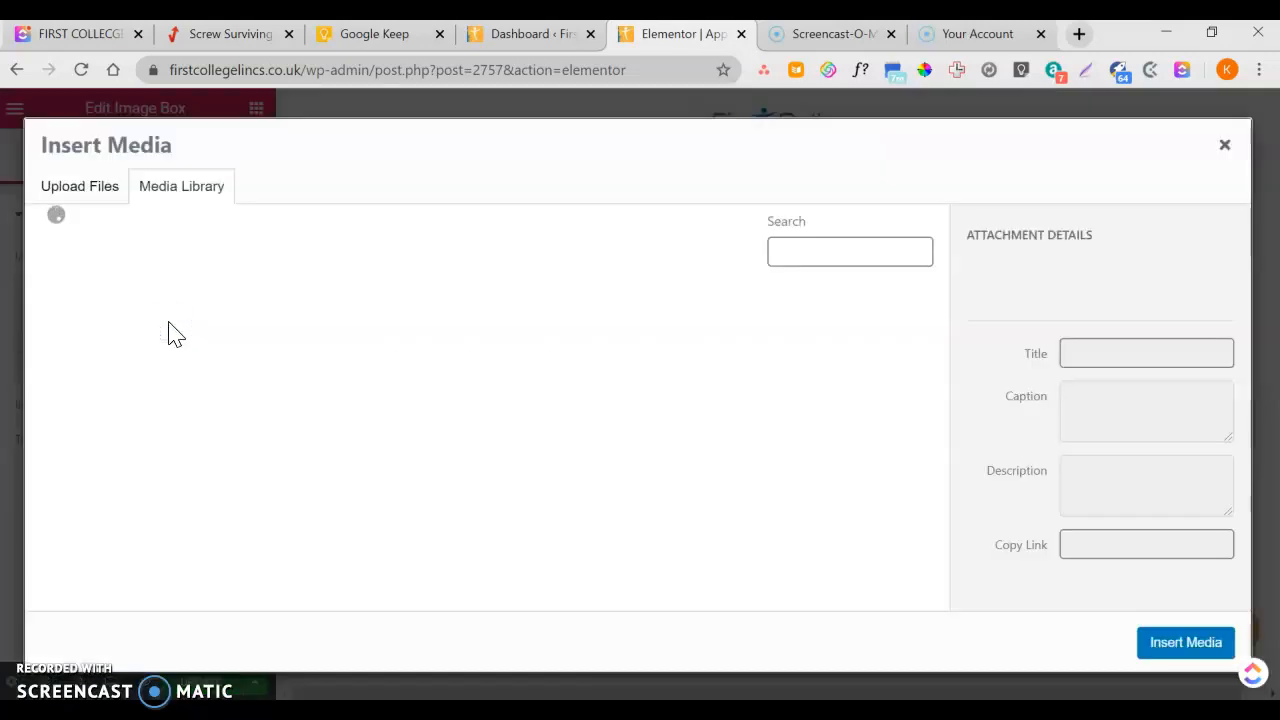
Step: Replace the middle box's No Vacancy picture with the magnifying-glass circuit icon from the media library
left_click(226, 387)
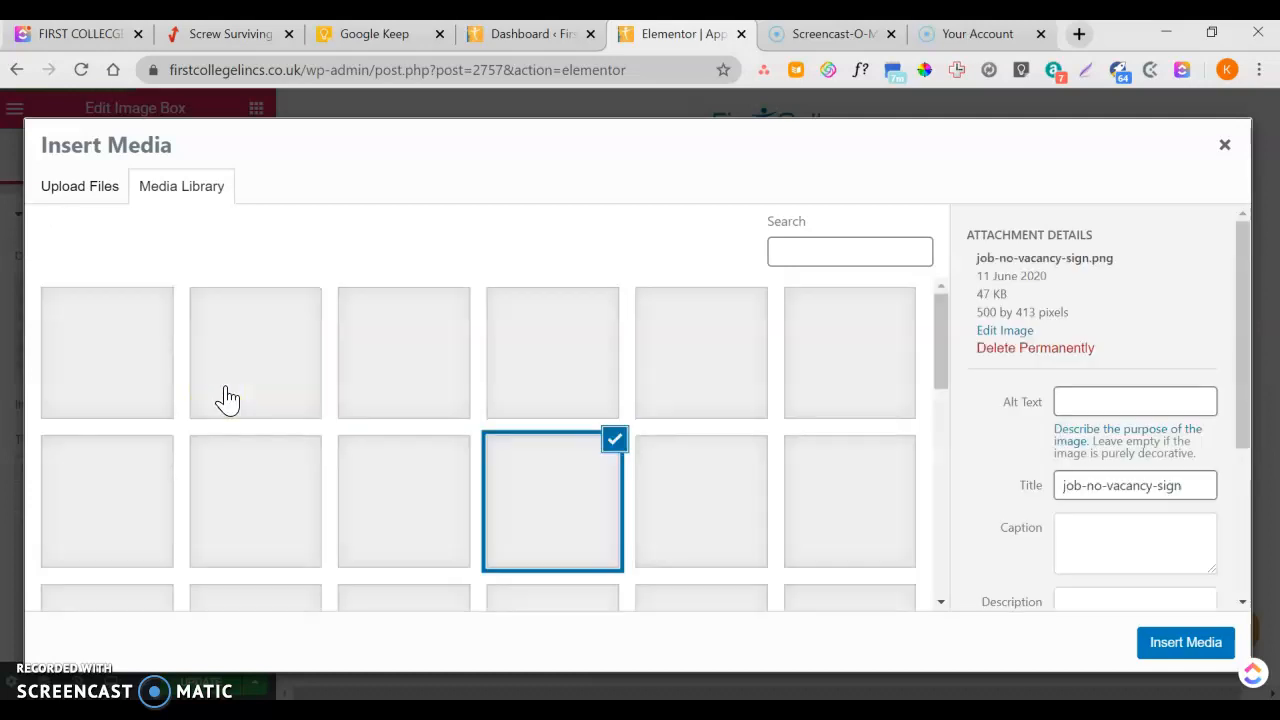
scroll(420, 460, "down", 1)
scroll(444, 462, "down", 4)
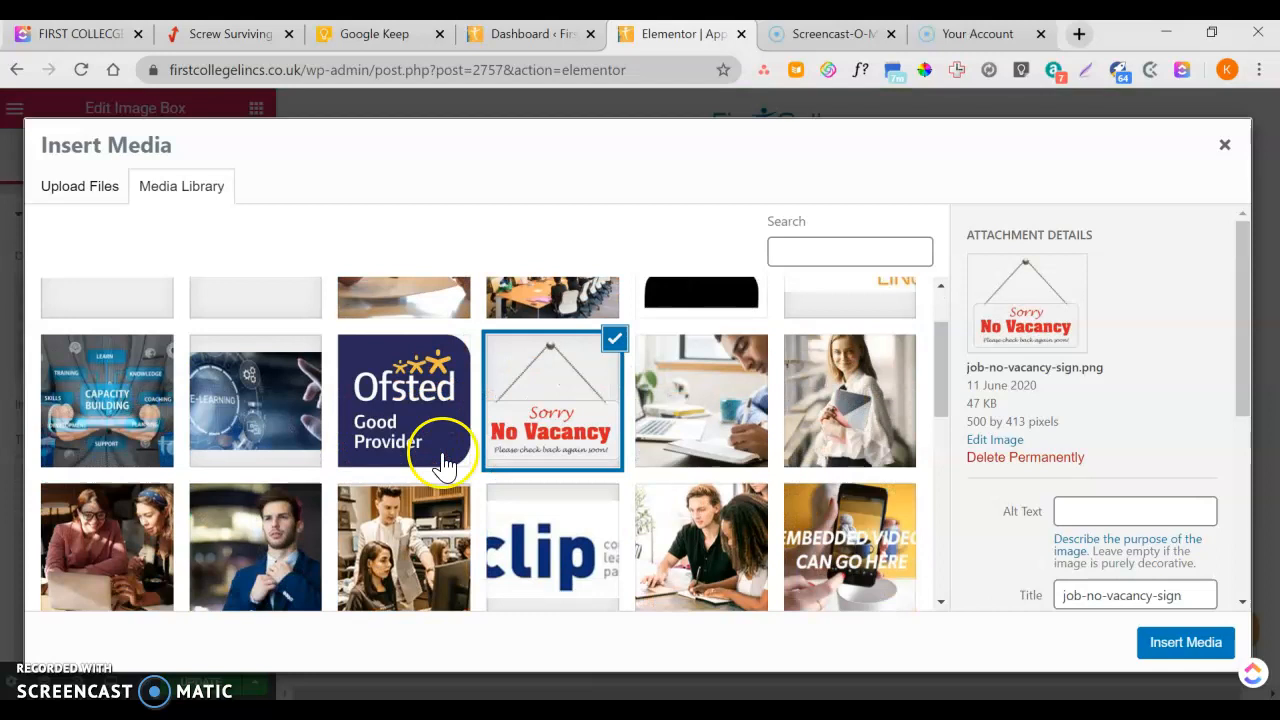
scroll(444, 460, "down", 6)
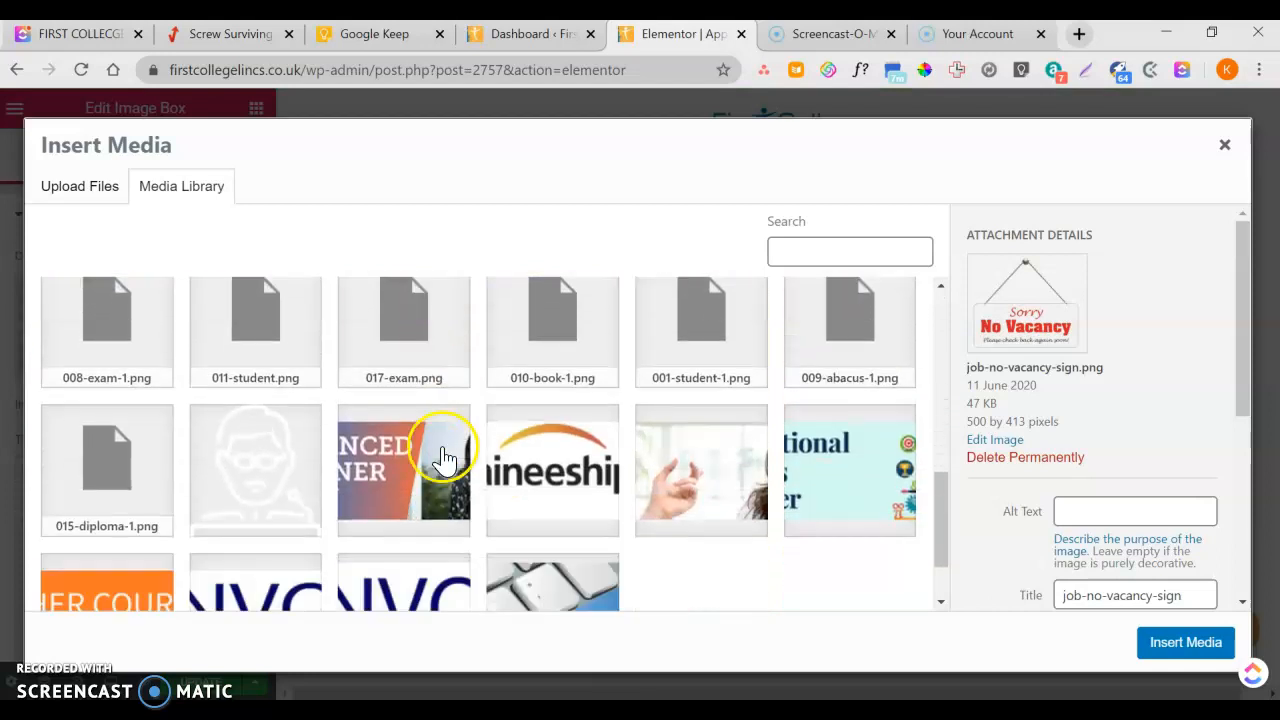
scroll(445, 458, "down", 5)
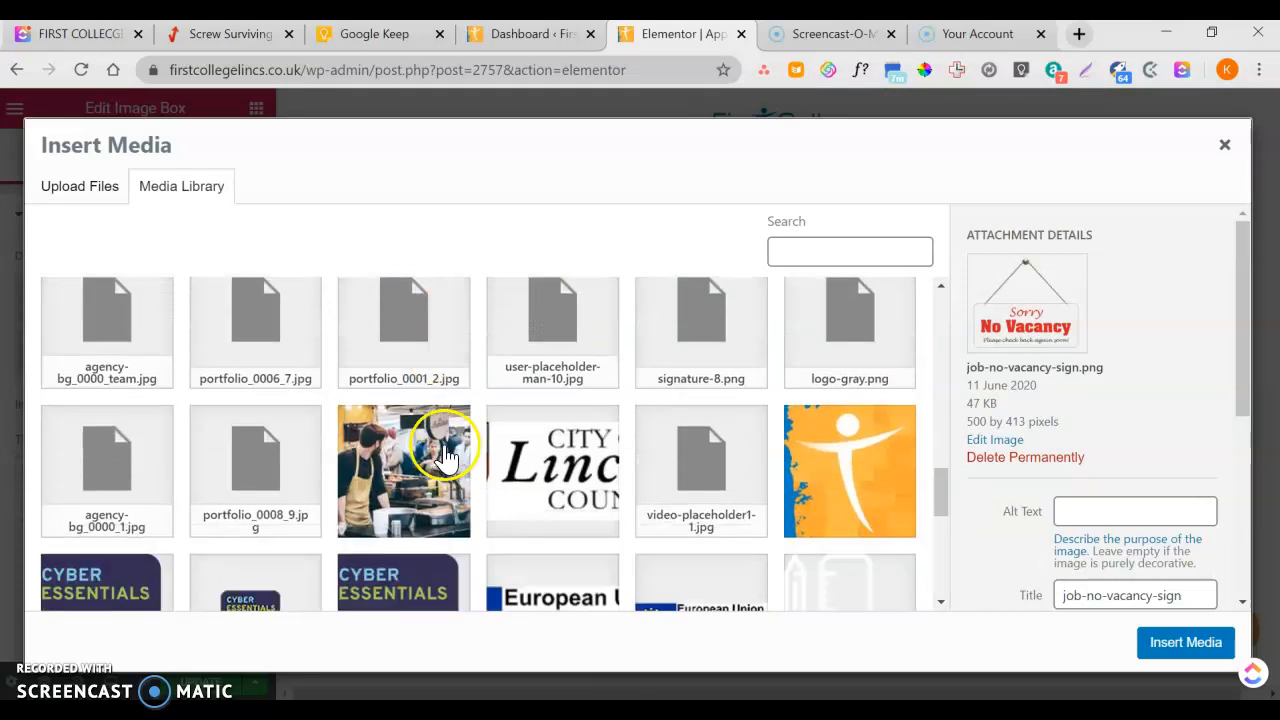
scroll(445, 458, "down", 1)
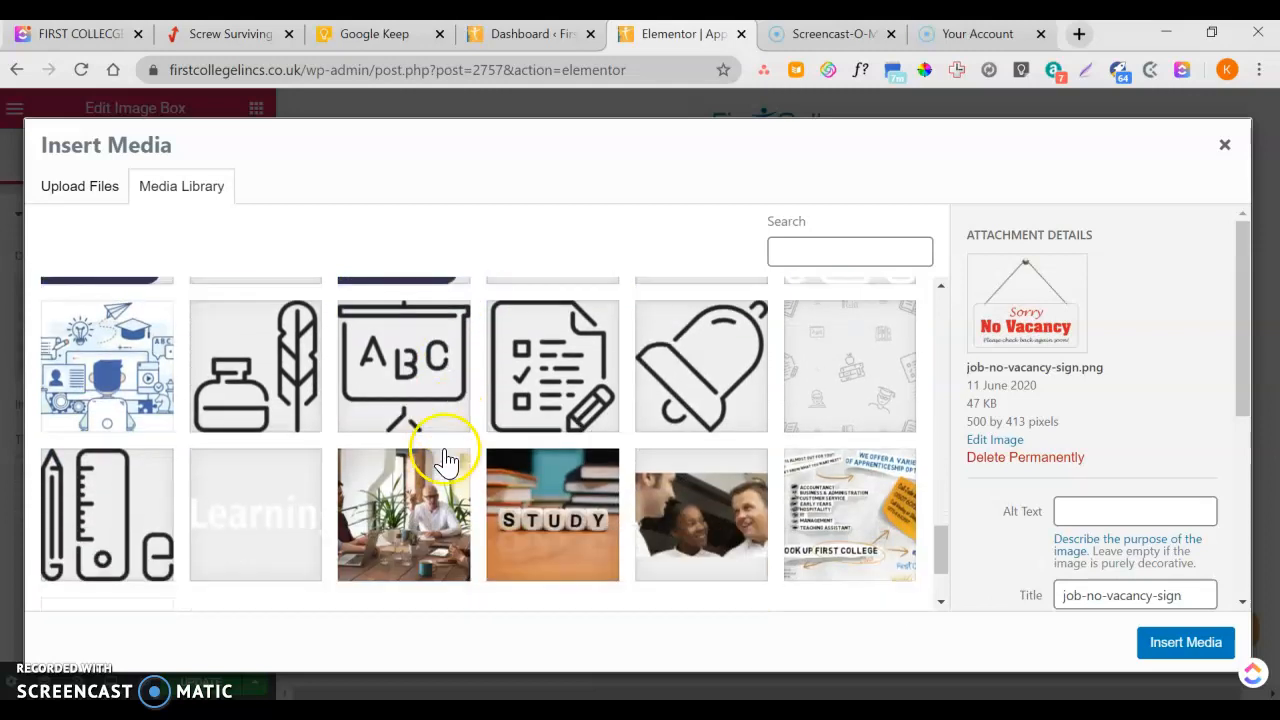
scroll(440, 370, "down", 6)
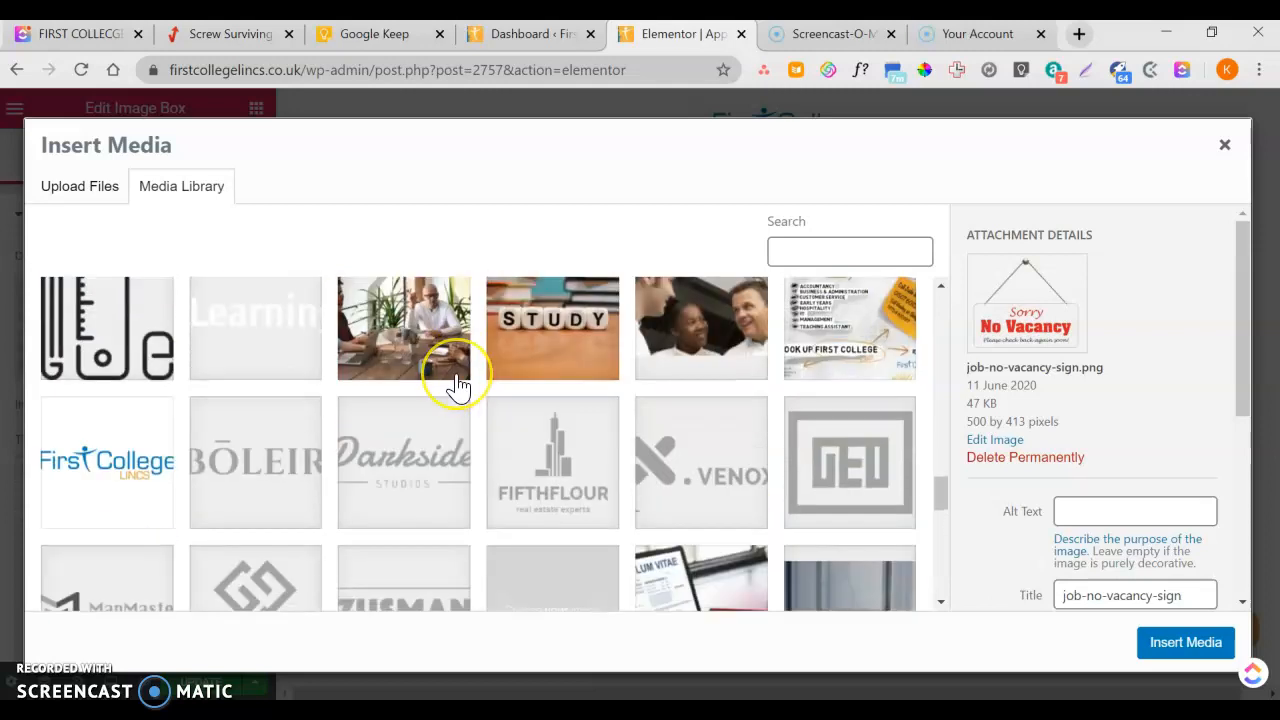
scroll(458, 387, "down", 5)
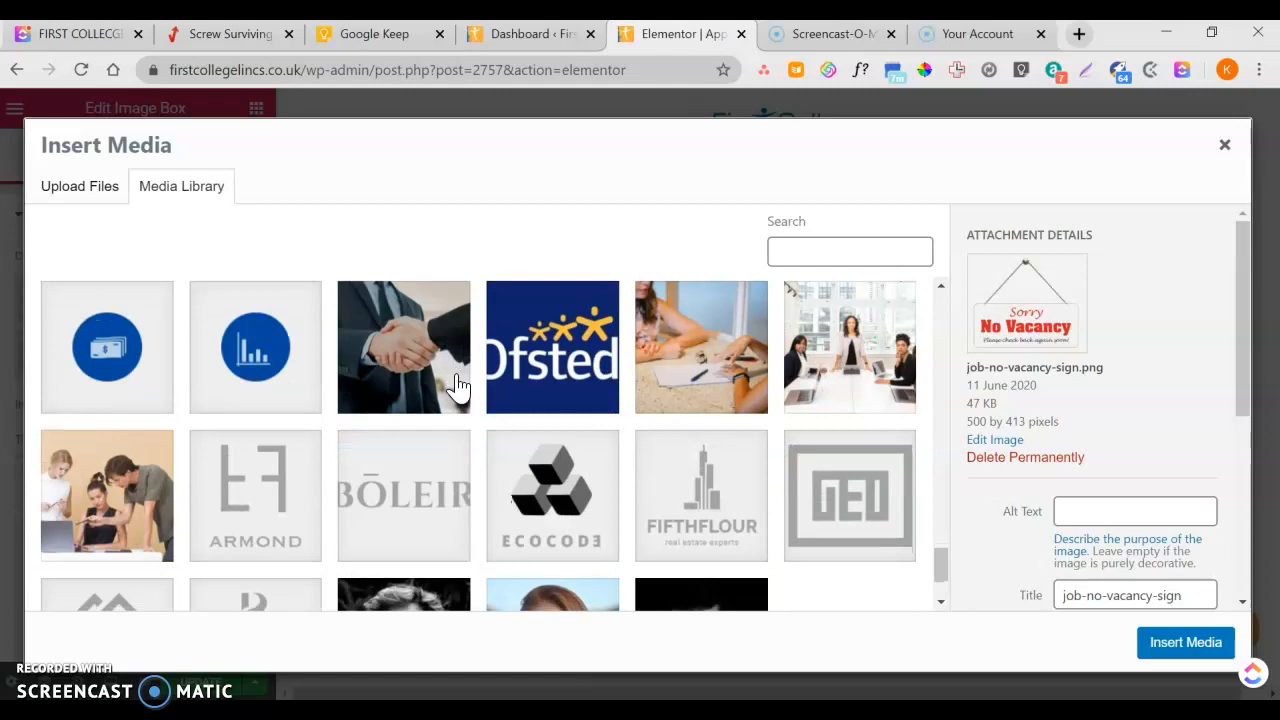
scroll(495, 435, "down", 5)
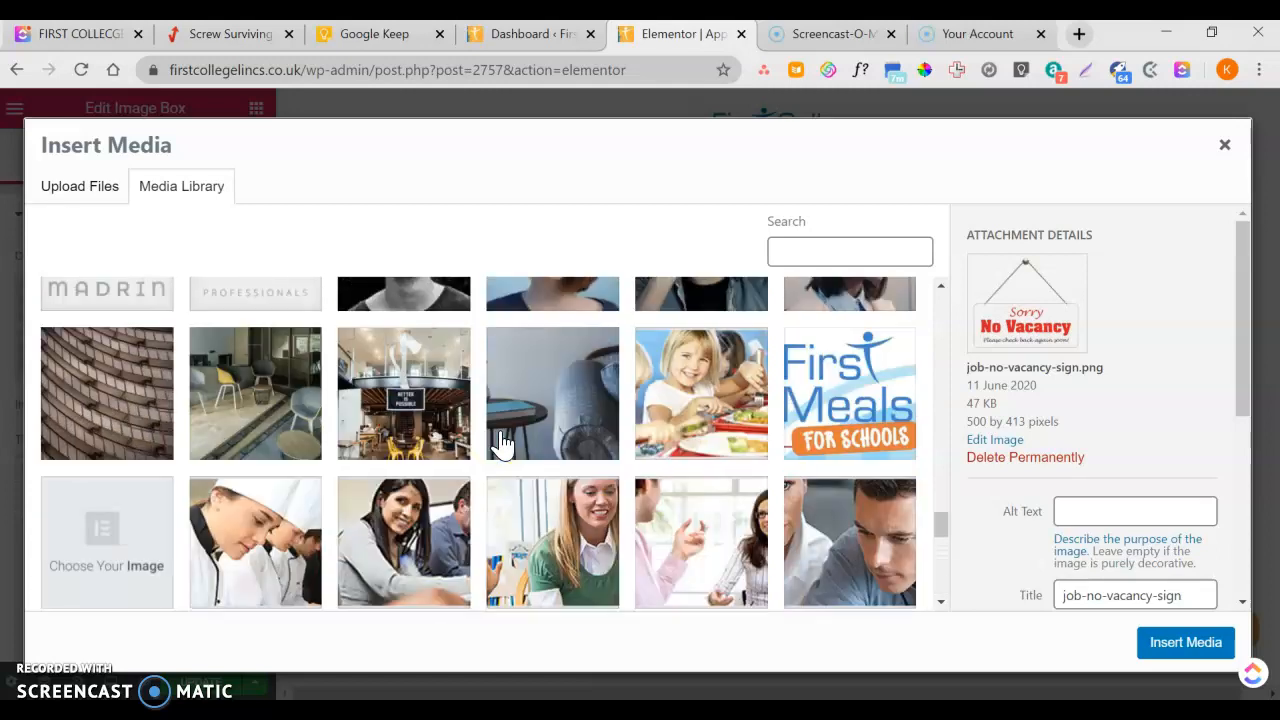
scroll(502, 445, "down", 1)
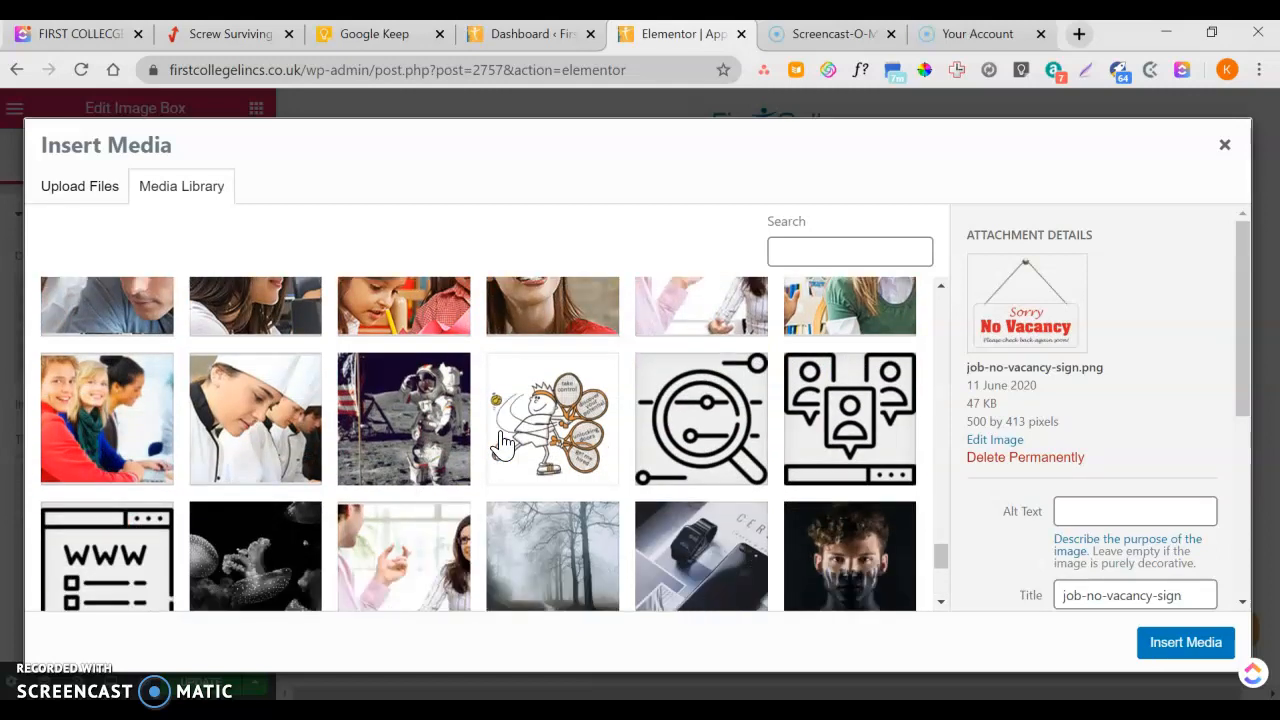
left_click(735, 418)
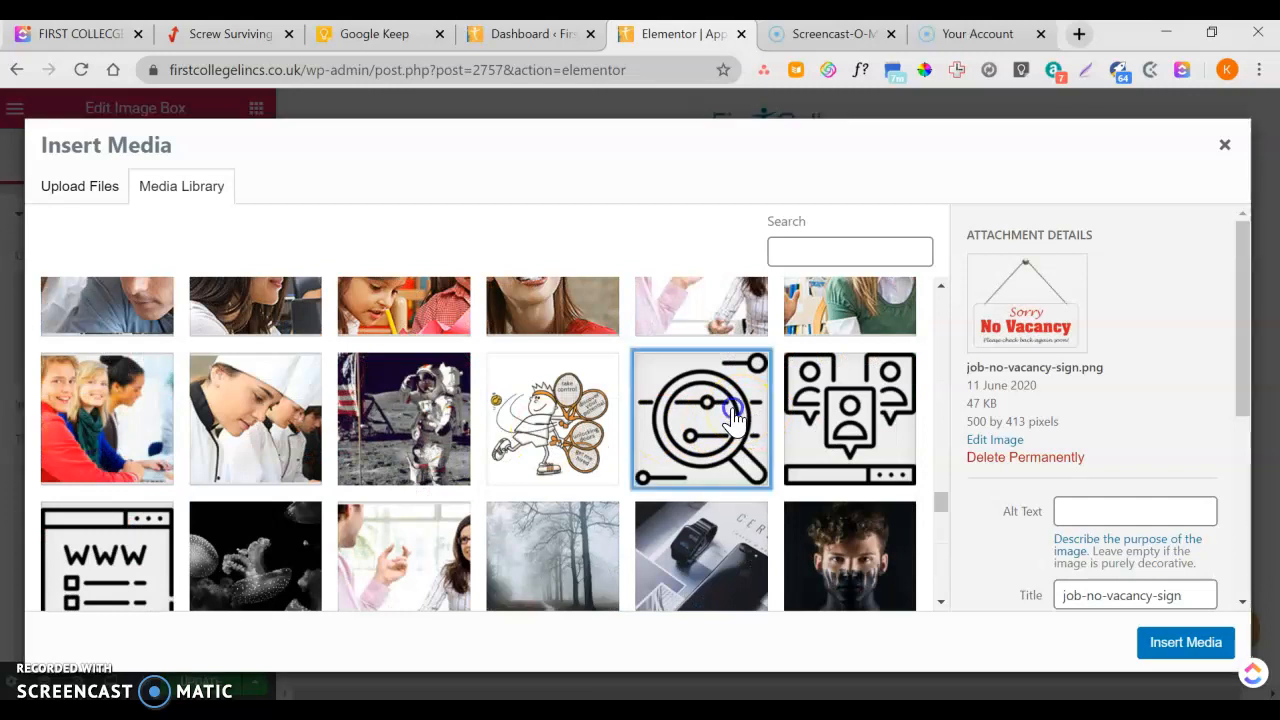
left_click(1183, 643)
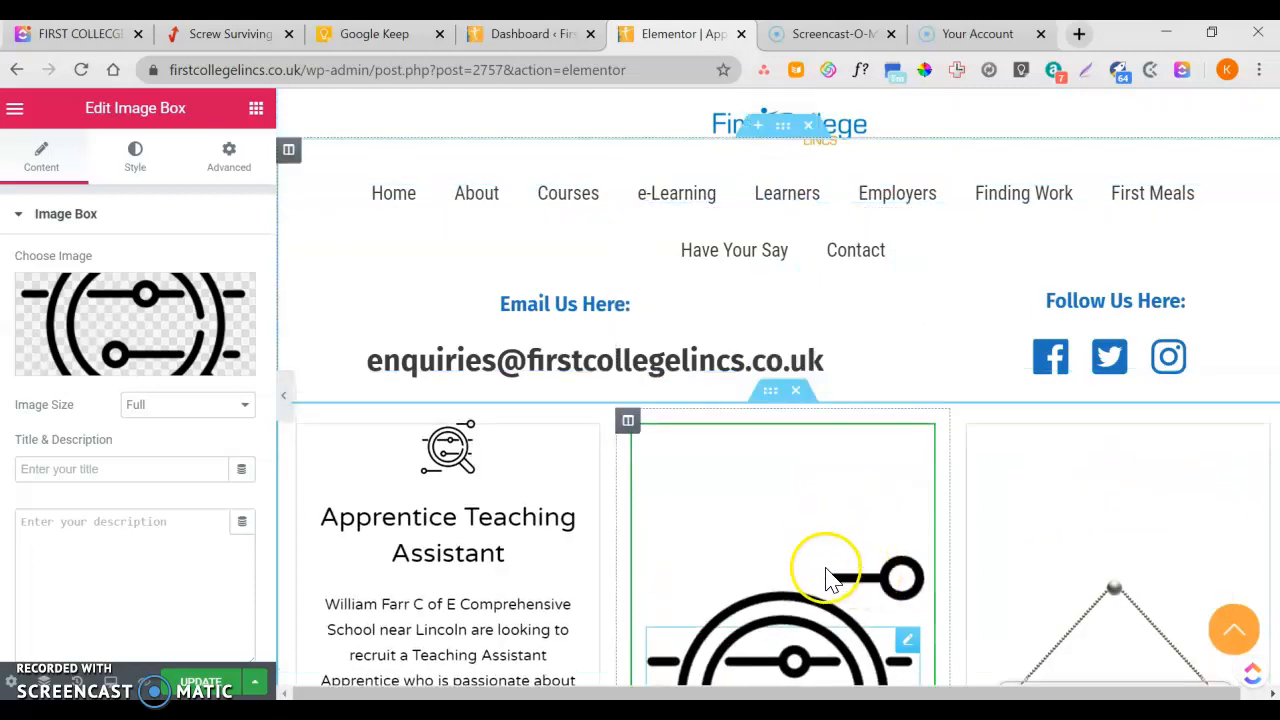
Step: Check the image width of the Apprentice Teaching Assistant box and set the middle box's image width to 20%
left_click(449, 450)
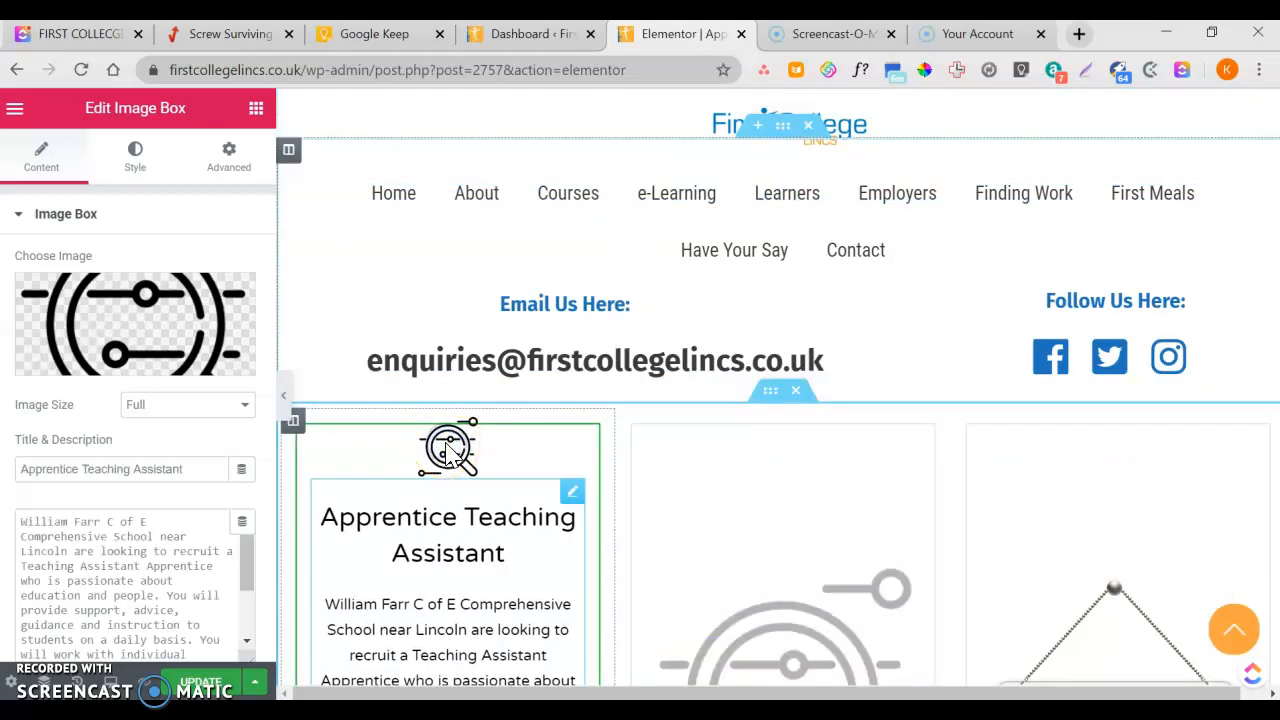
left_click(135, 152)
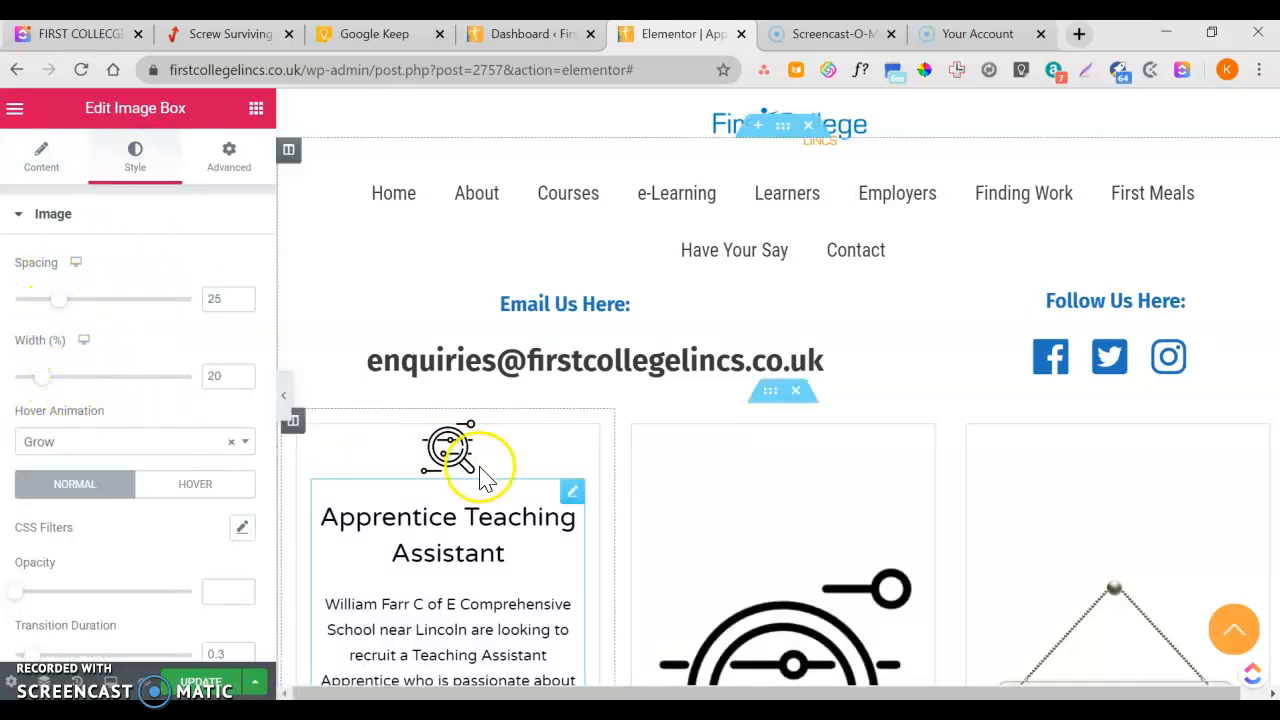
scroll(749, 571, "down", 2)
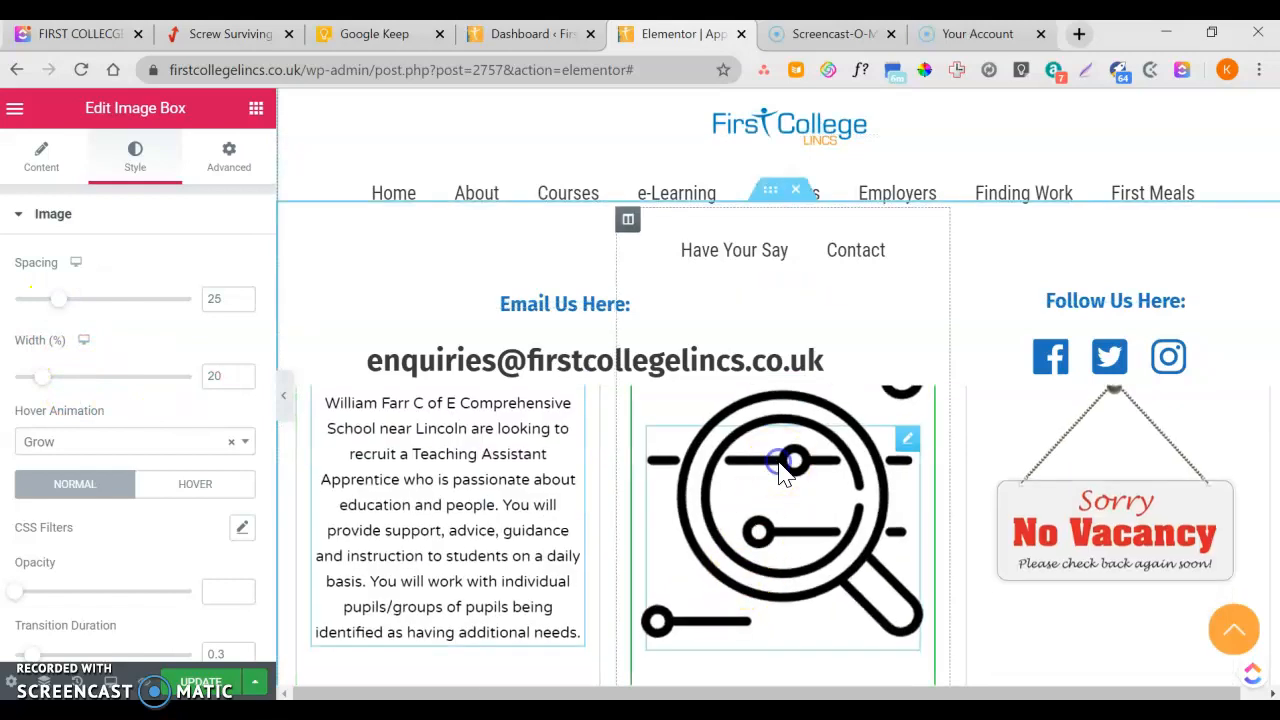
left_click(781, 468)
left_click(130, 152)
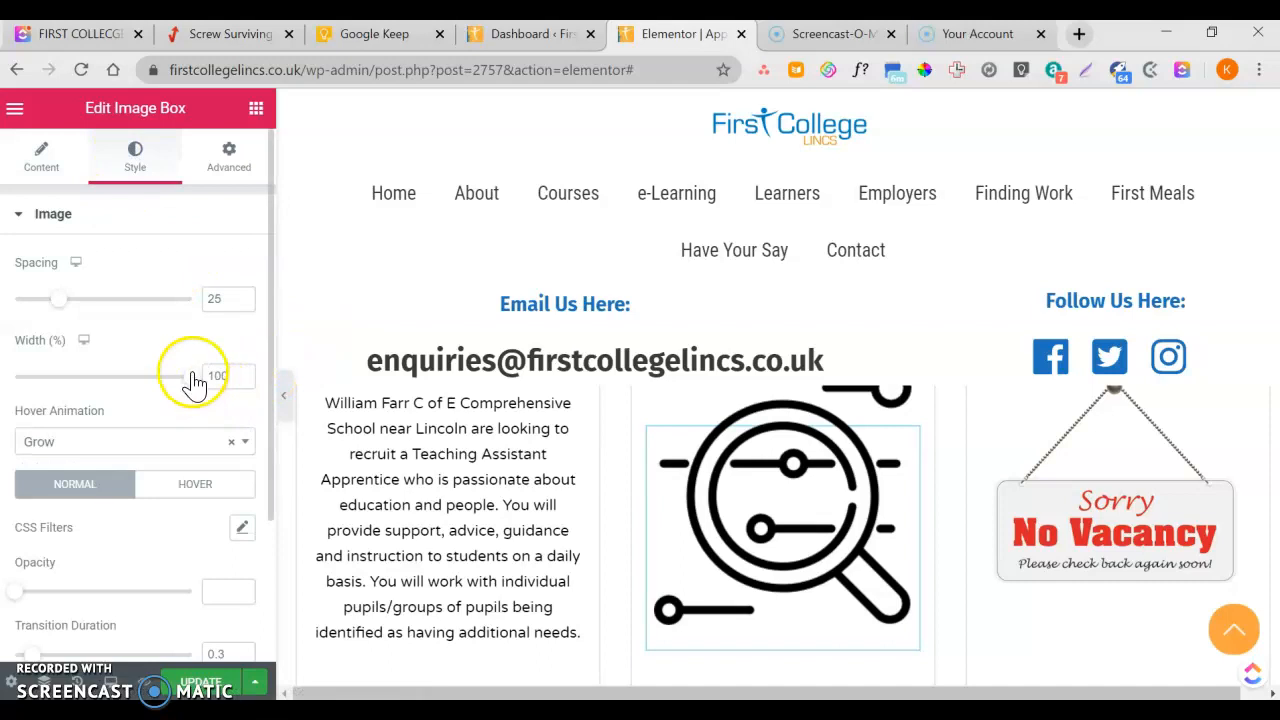
left_click_drag(190, 380, 44, 389)
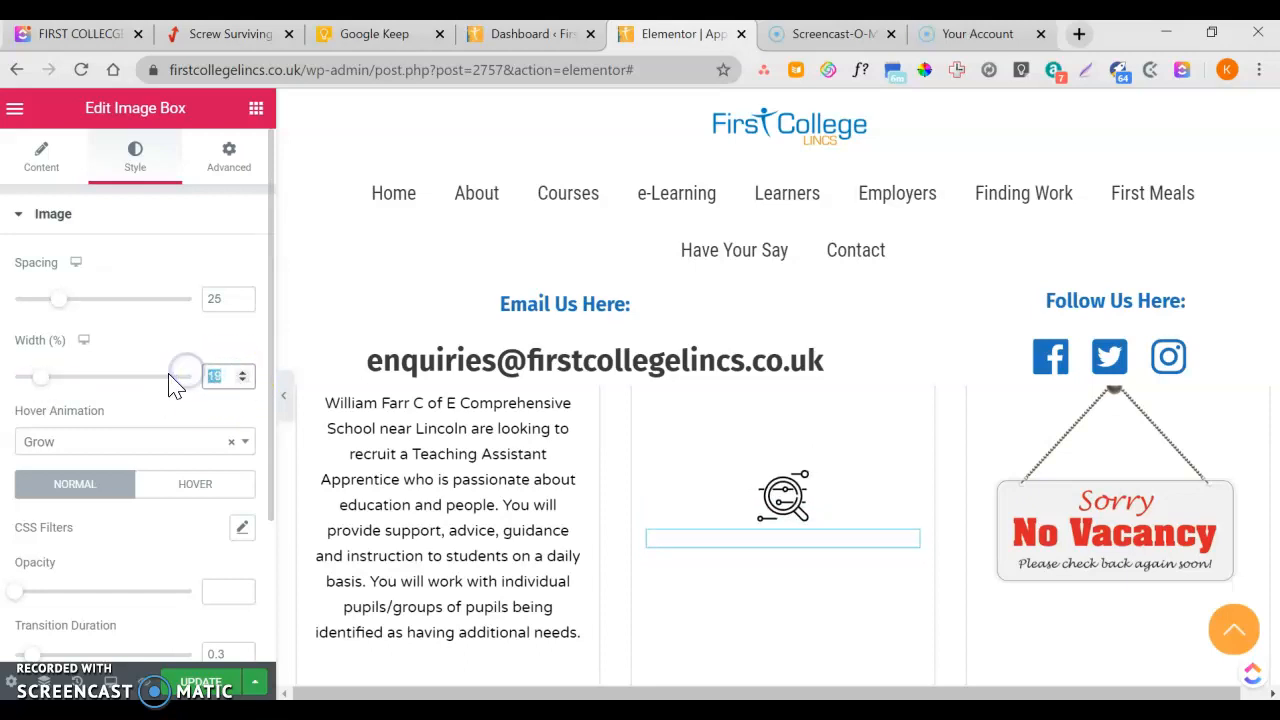
type("20")
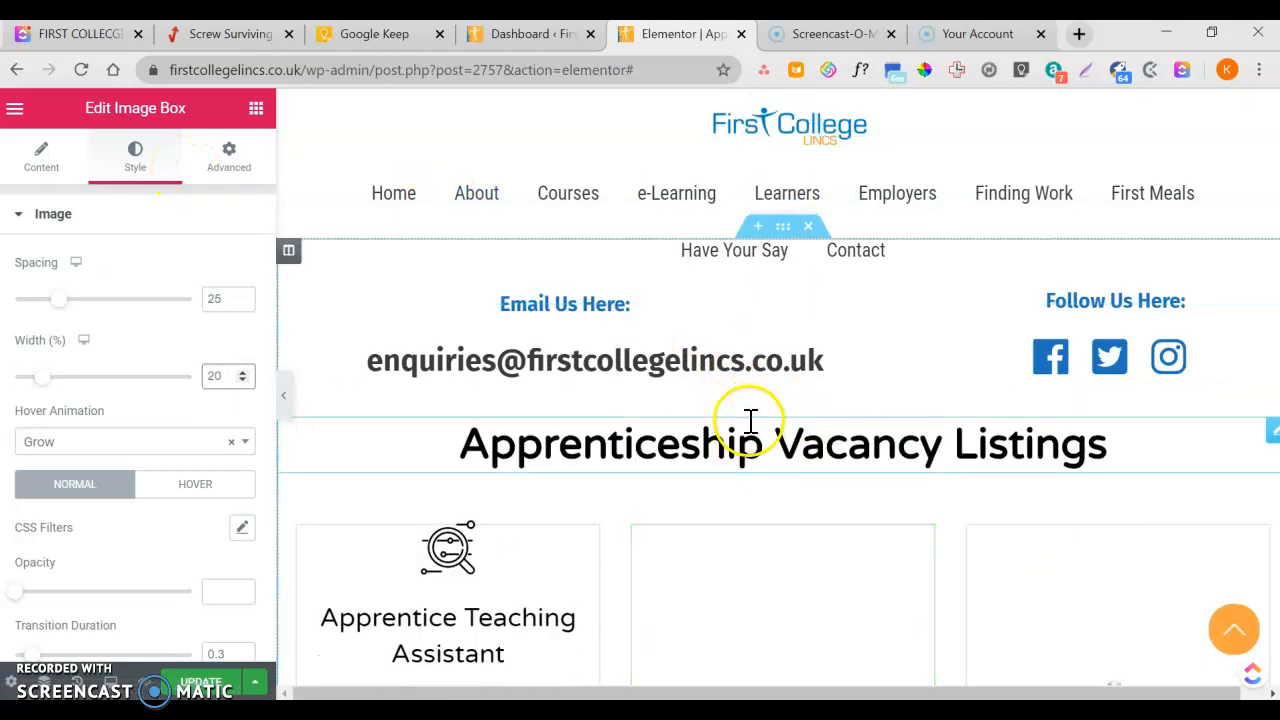
scroll(760, 445, "down", 2)
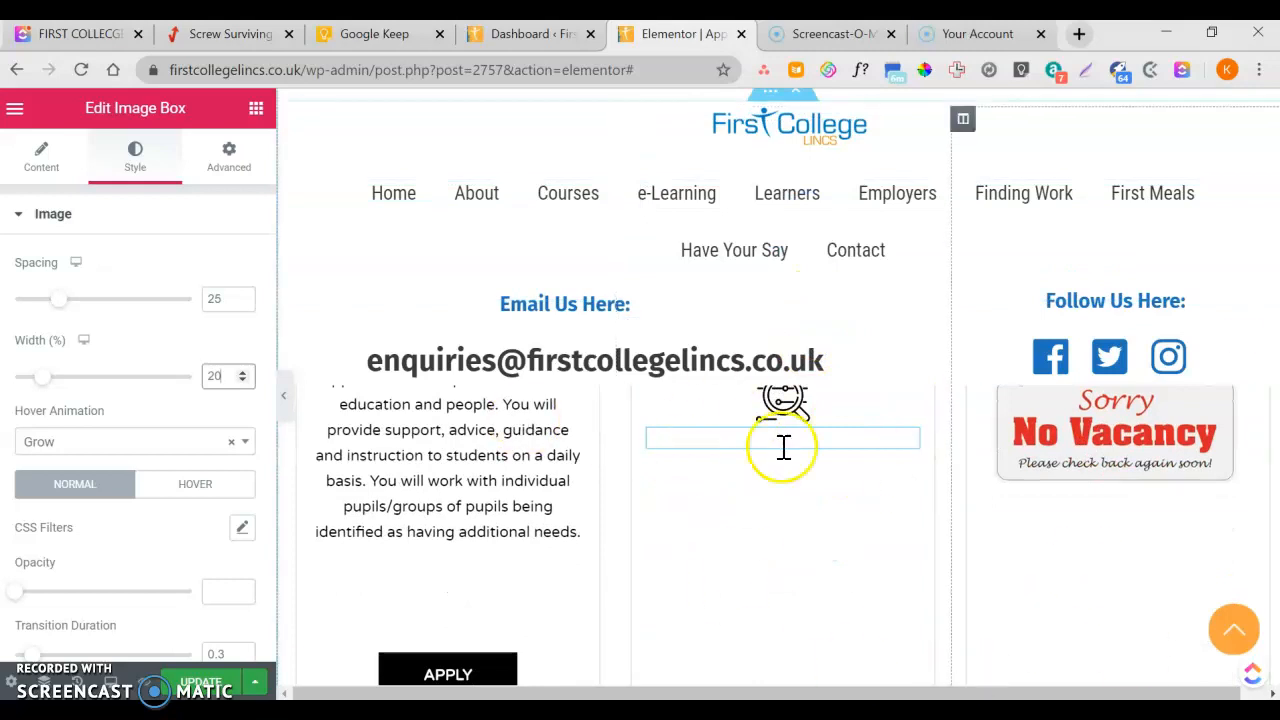
scroll(722, 455, "up", 2)
scroll(705, 460, "up", 1)
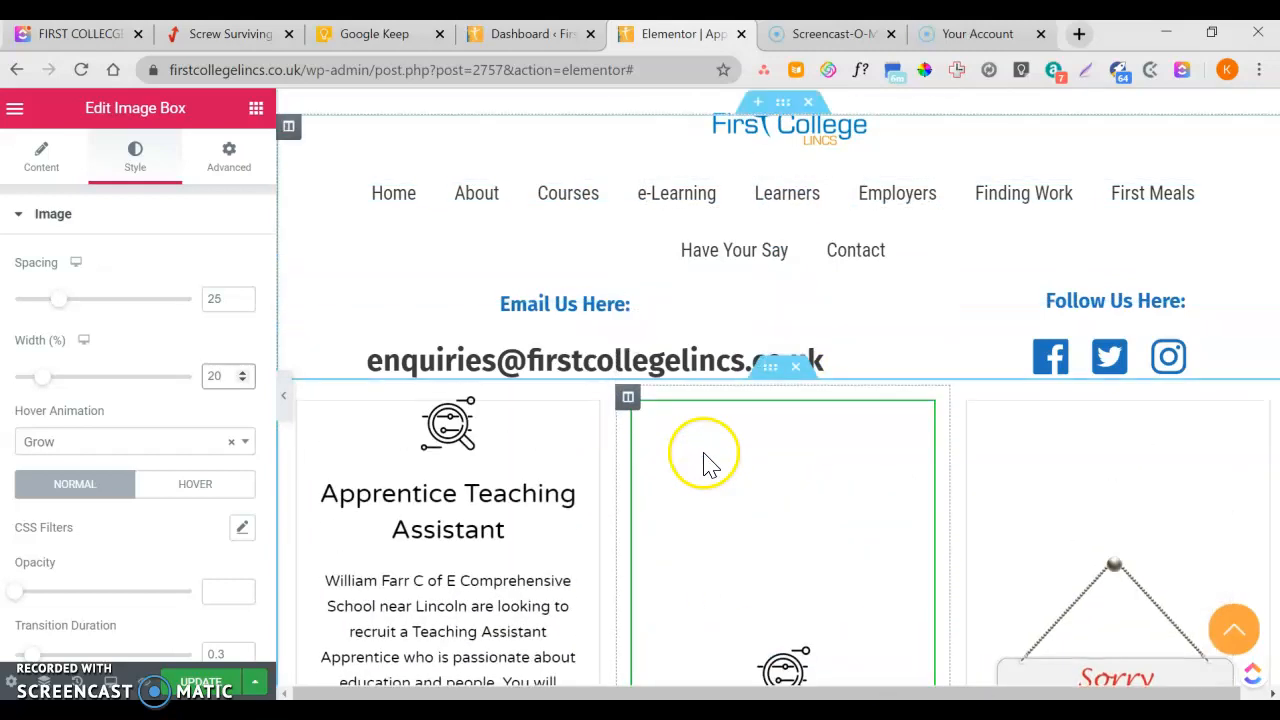
Step: Copy the title "Apprentice Teaching Assistant" from the first listing into the empty title of the middle image box
left_click(478, 540)
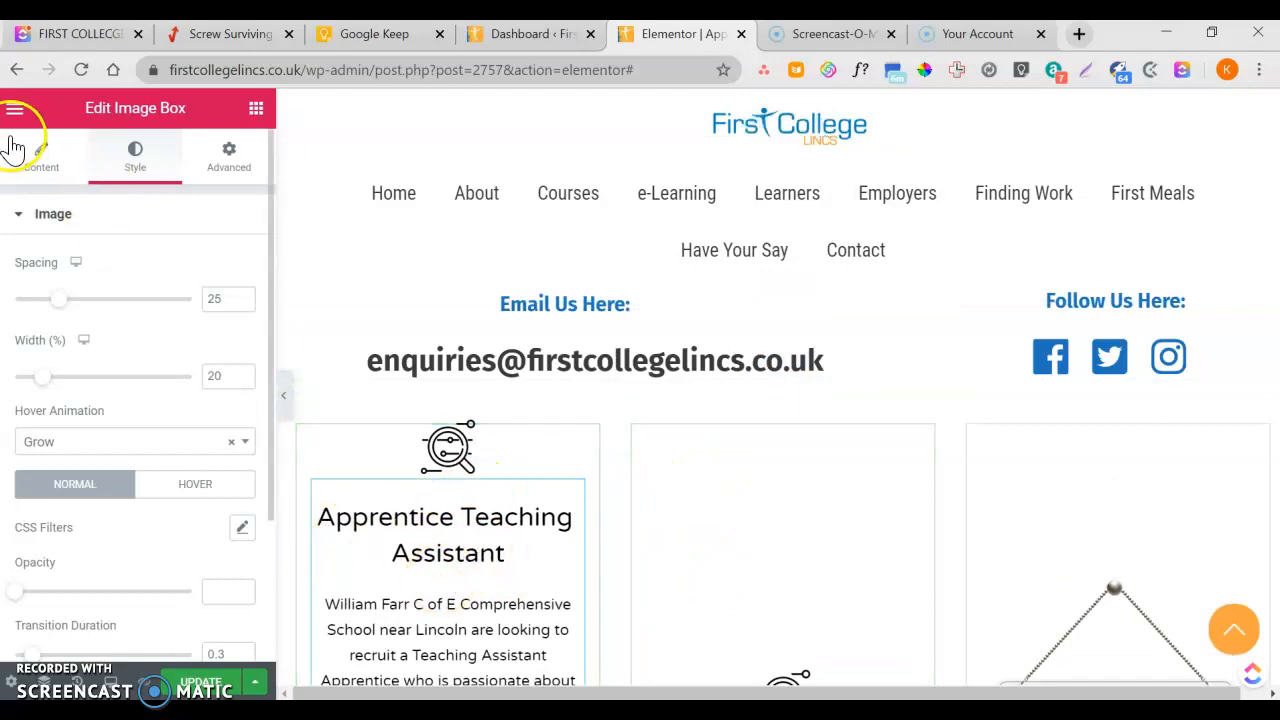
left_click(40, 152)
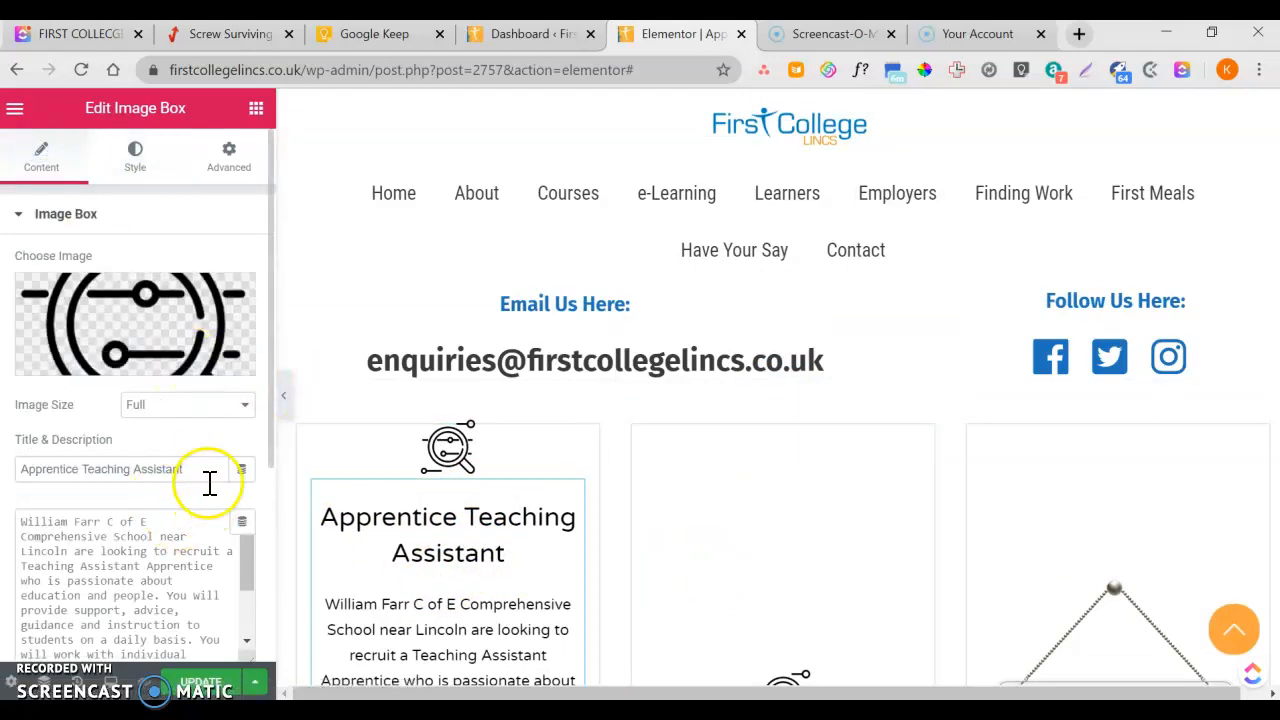
right_click(64, 470)
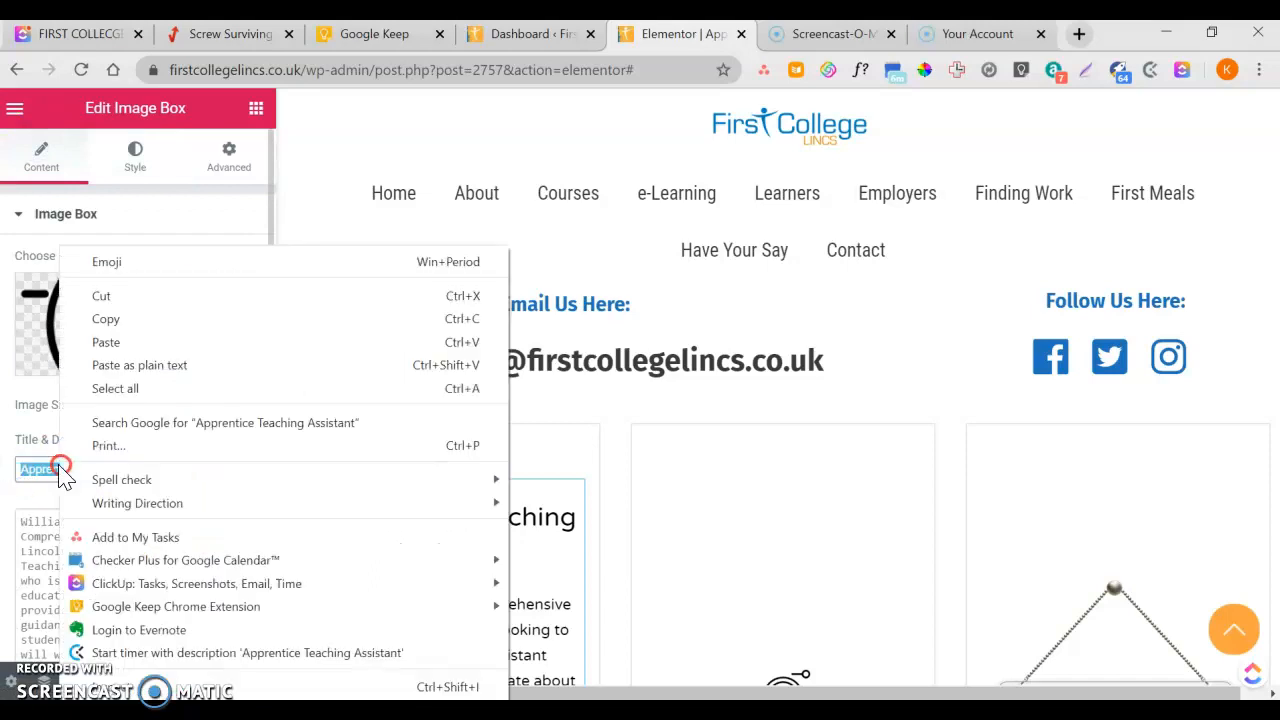
left_click(110, 318)
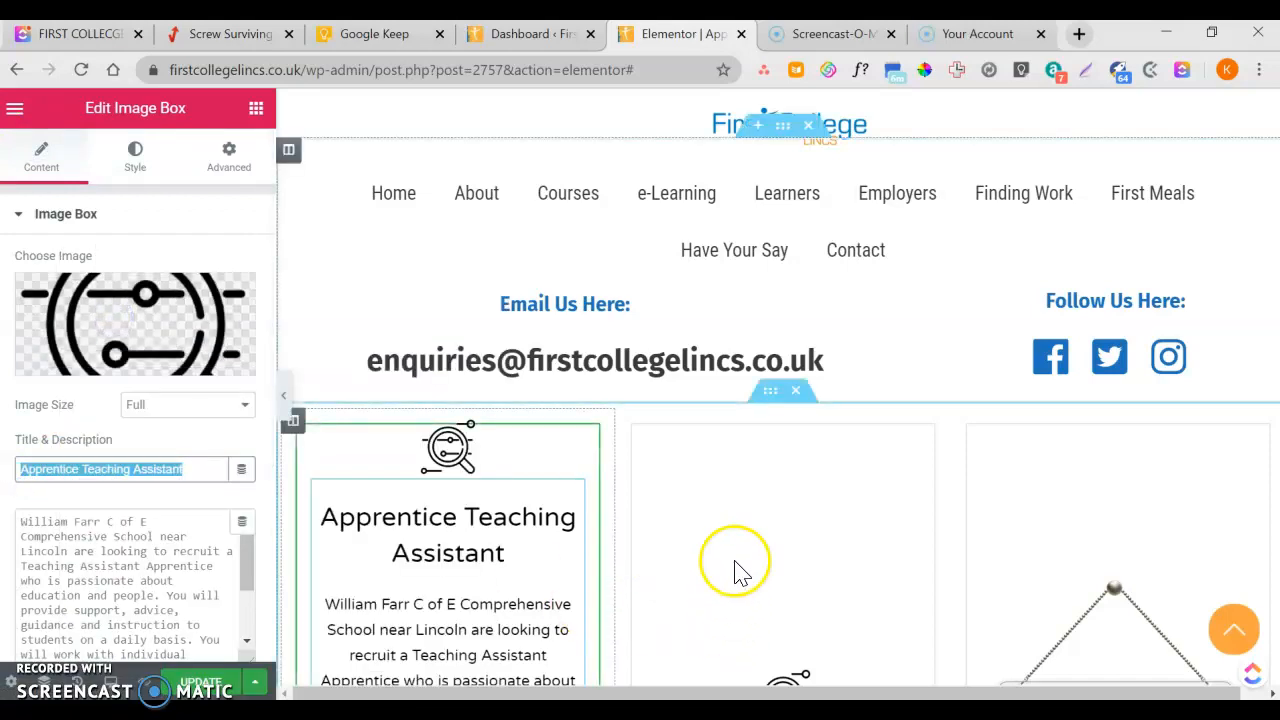
scroll(762, 610, "down", 2)
left_click(784, 498)
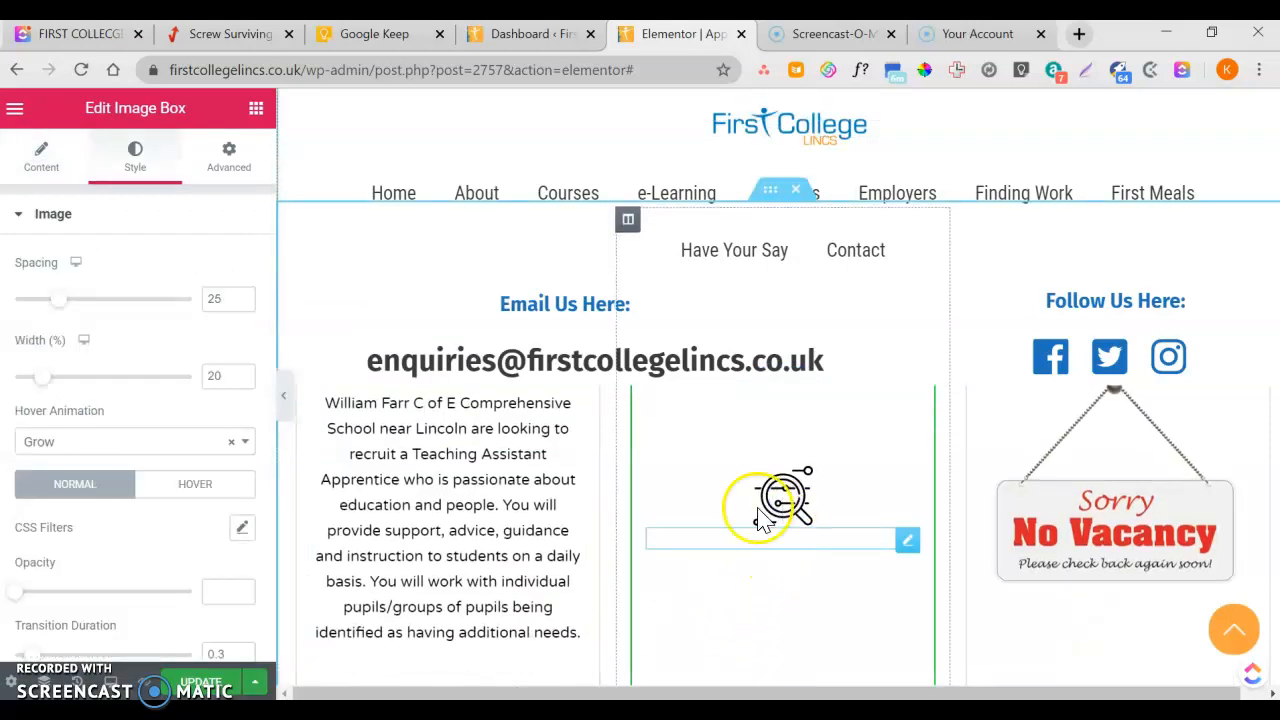
left_click(44, 153)
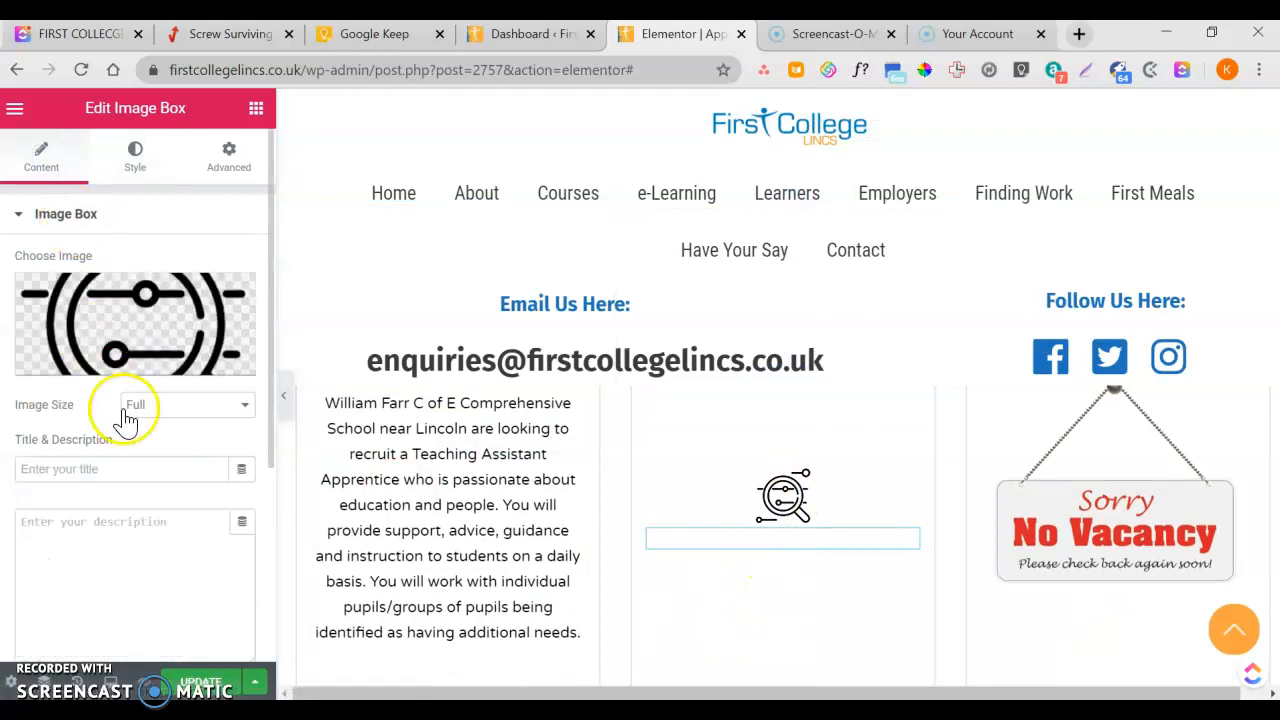
right_click(113, 470)
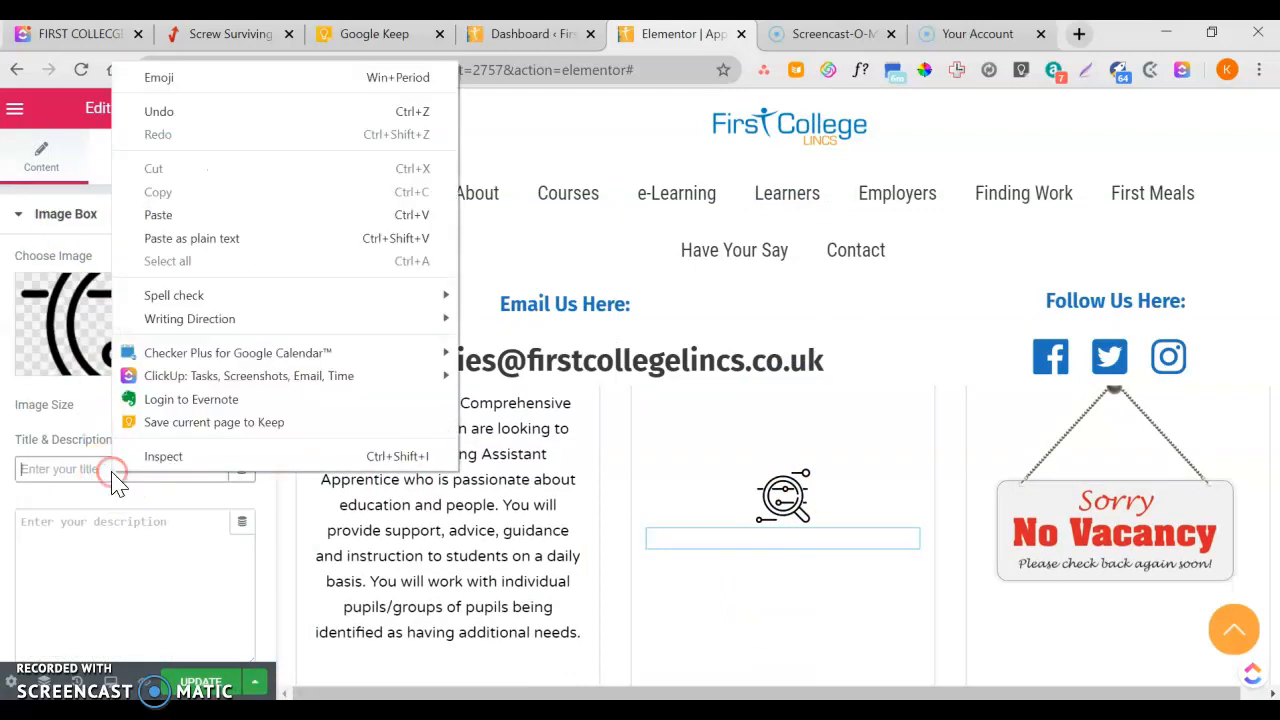
left_click(168, 214)
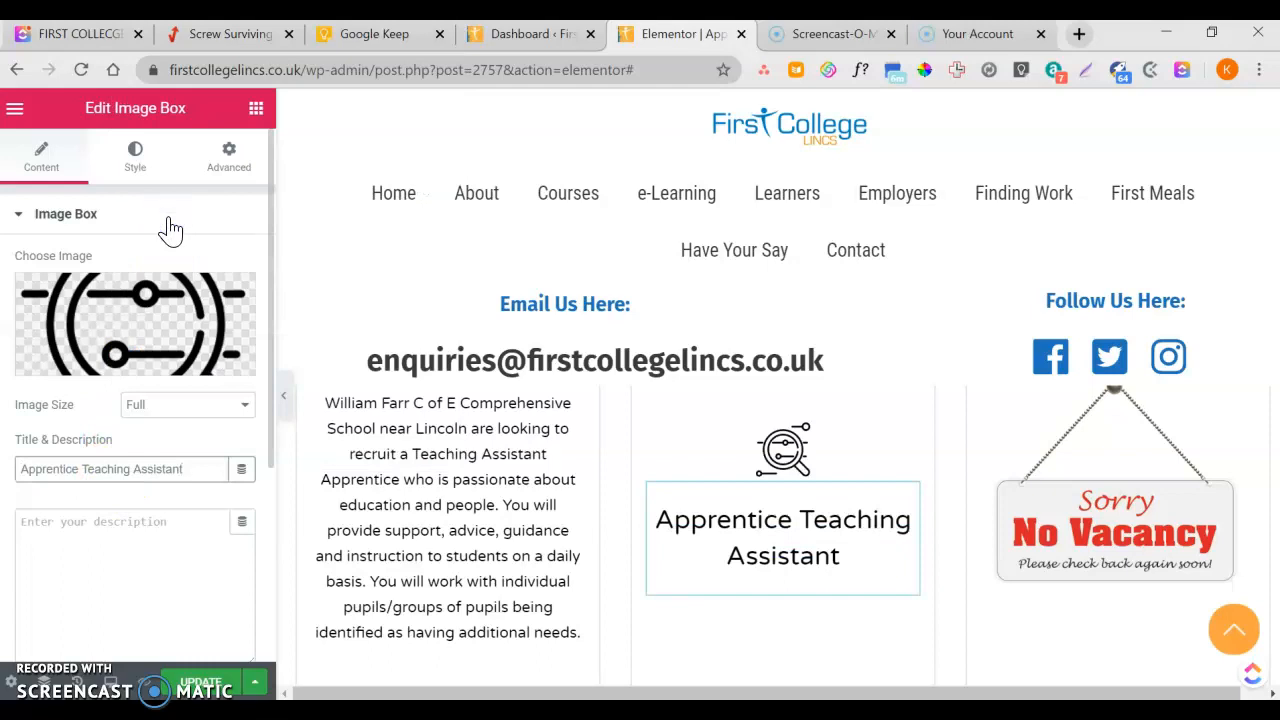
left_click(533, 360)
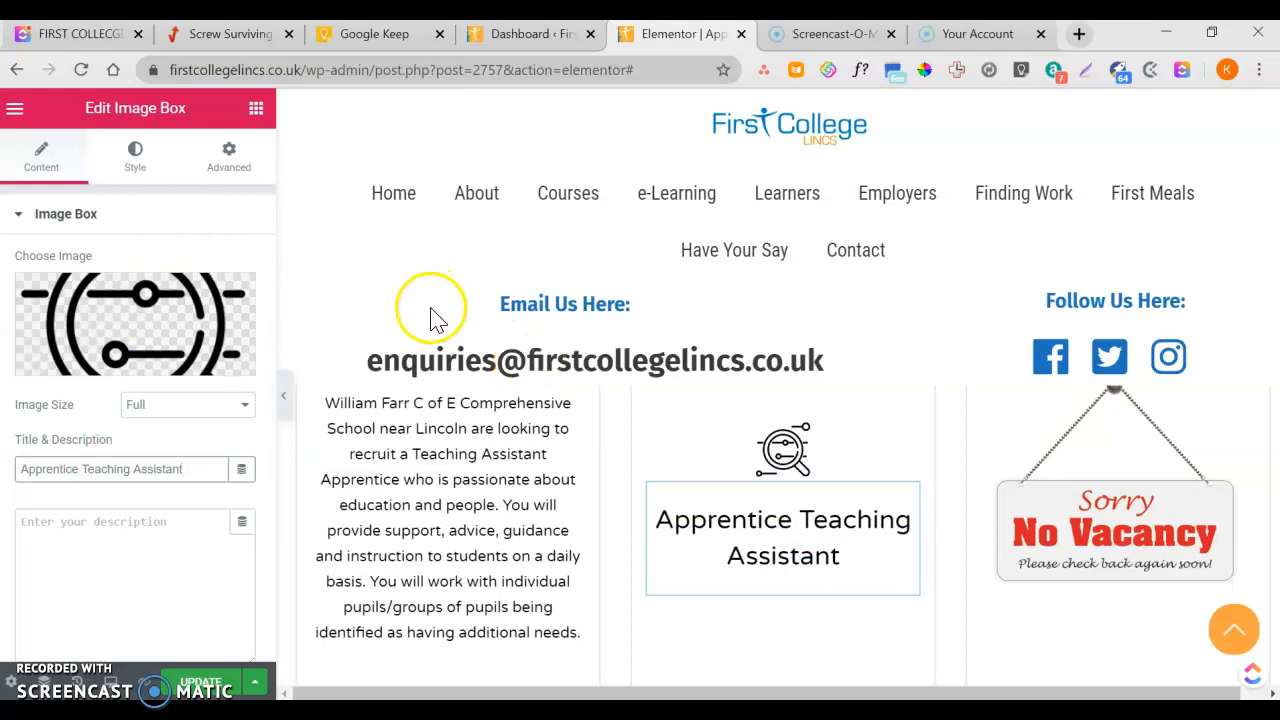
Step: Copy the full description of the first Apprentice Teaching Assistant listing into the empty description of the middle image box
scroll(770, 605, "down", 1)
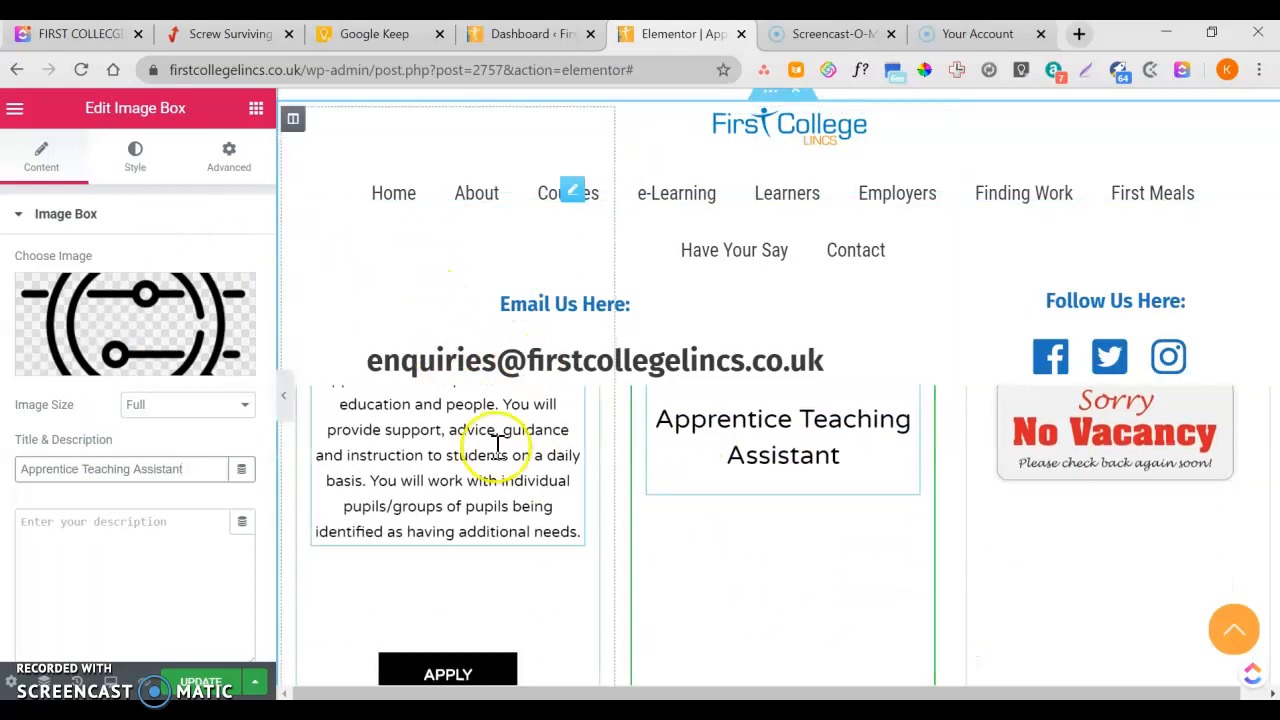
scroll(497, 444, "up", 1)
left_click(462, 448)
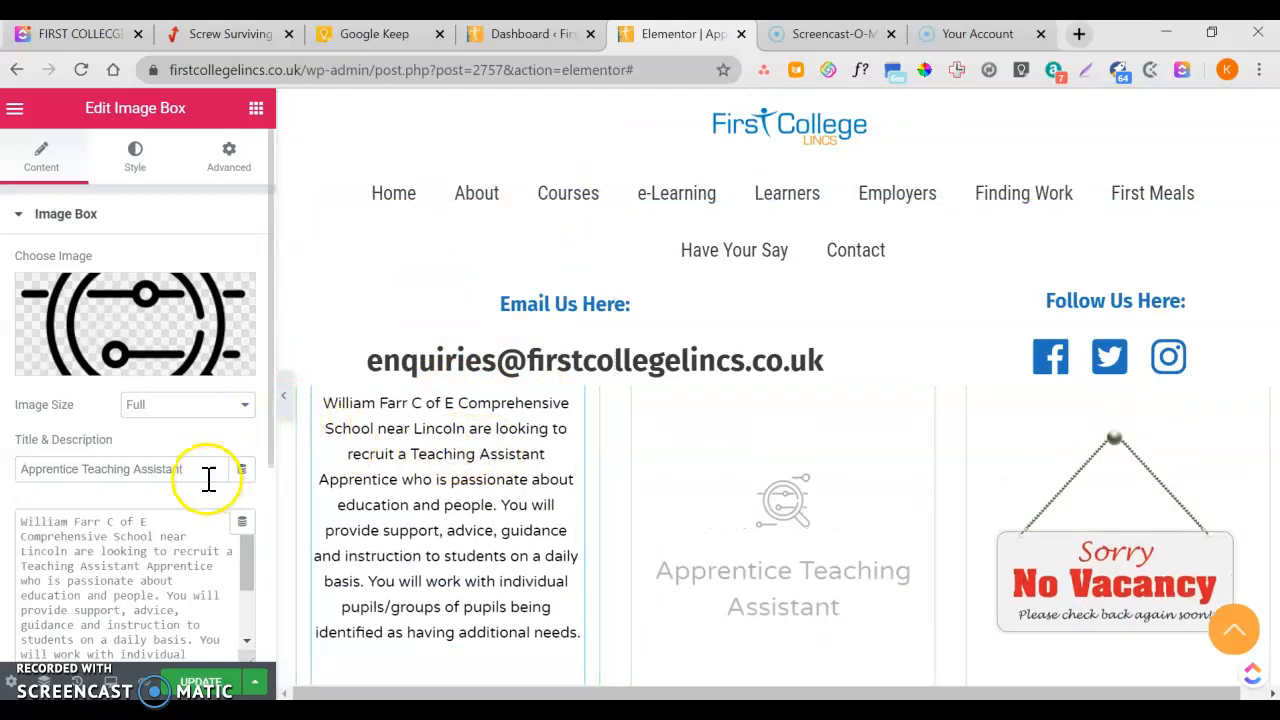
right_click(24, 519)
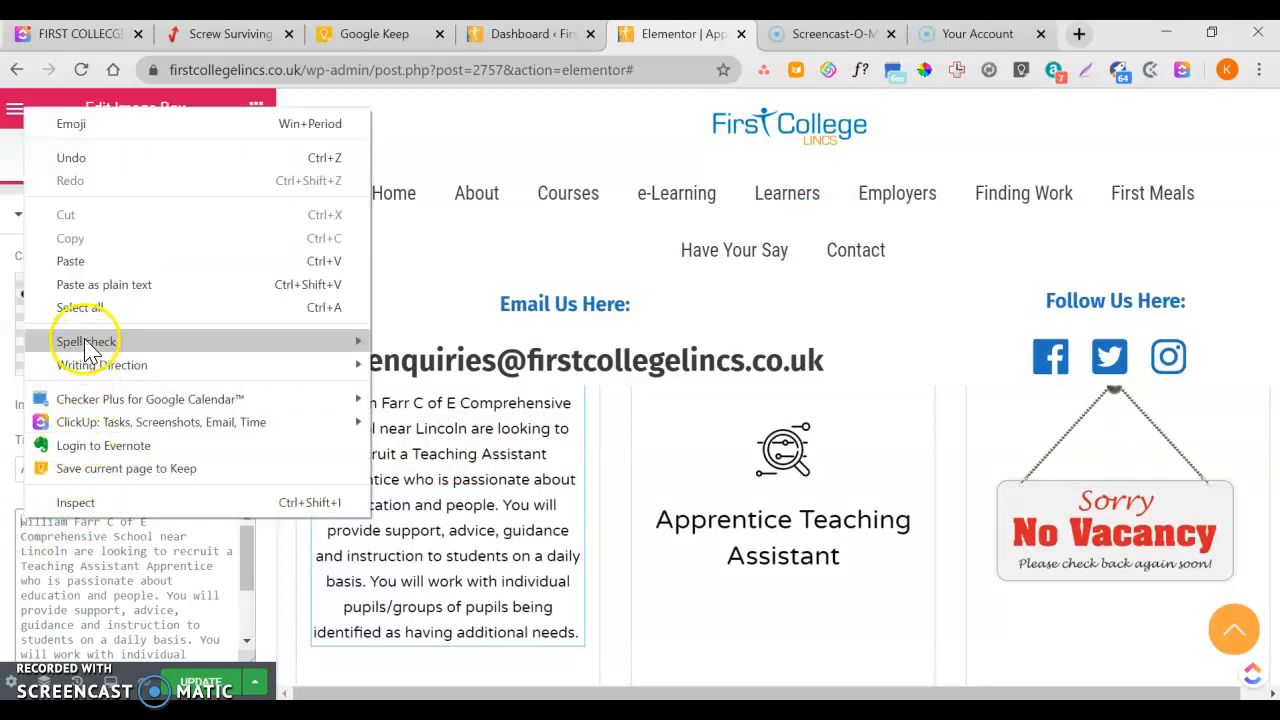
mouse_move(88, 345)
left_click(79, 307)
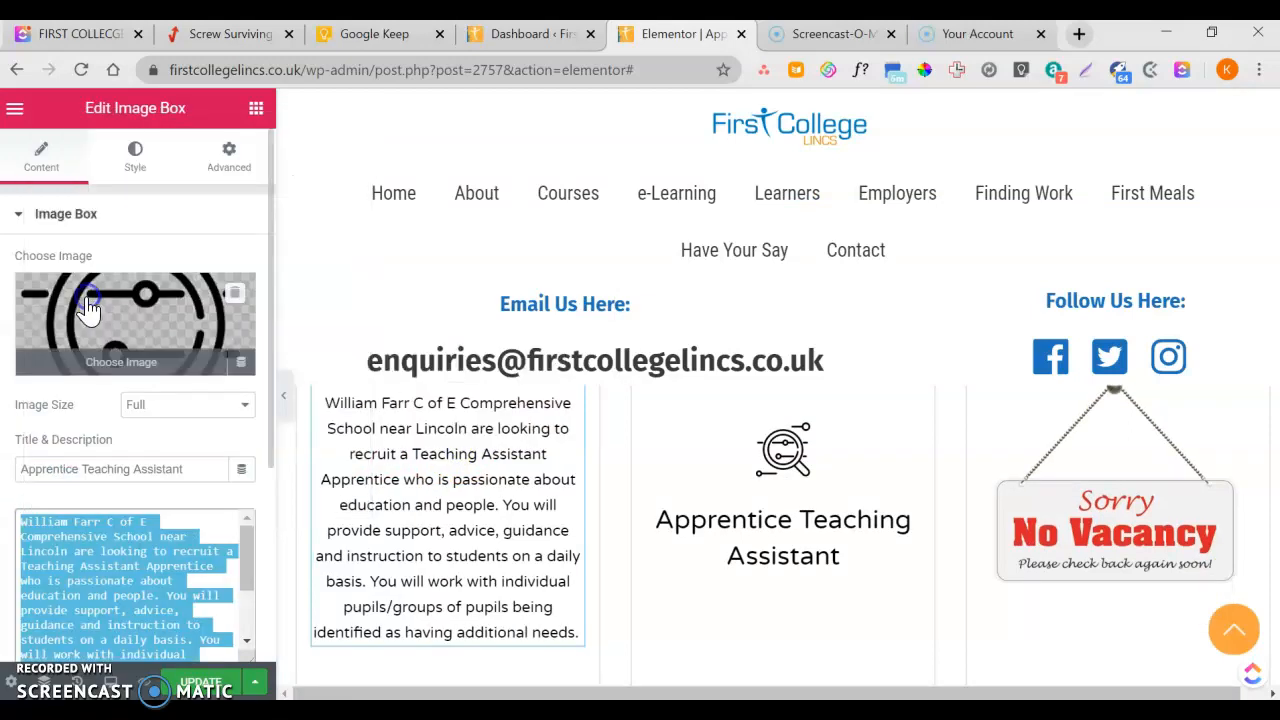
right_click(74, 572)
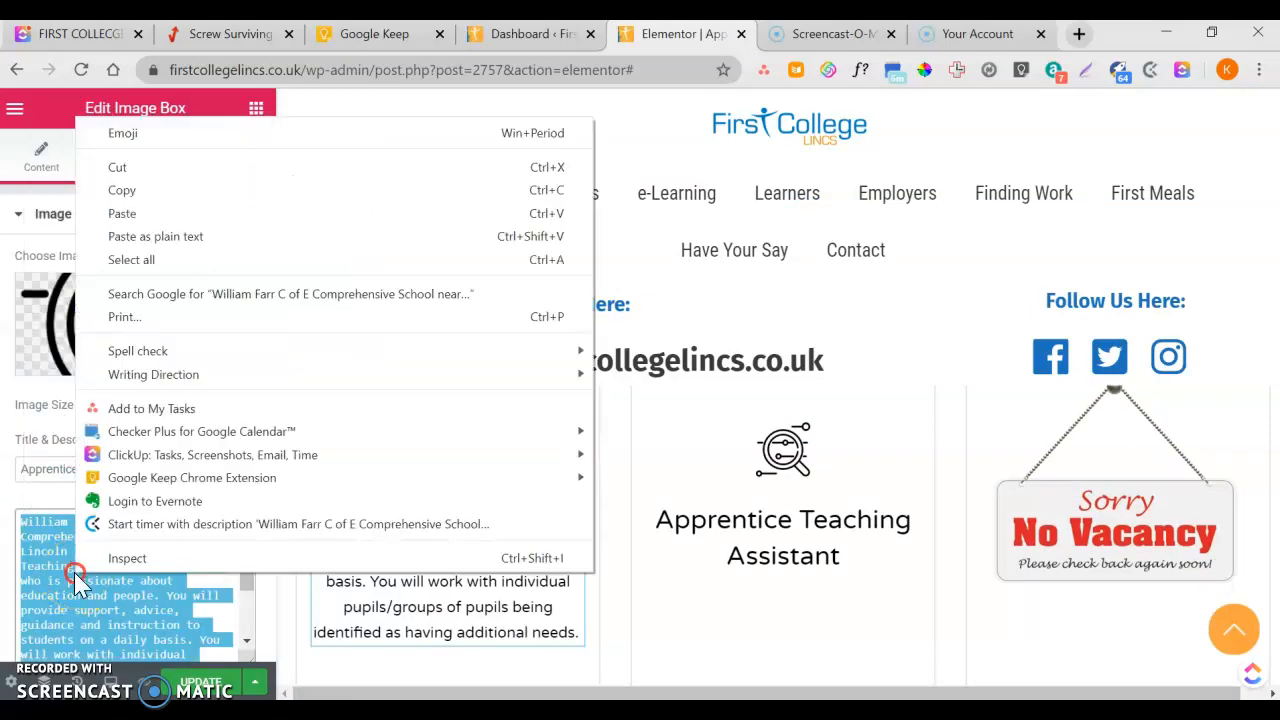
left_click(120, 191)
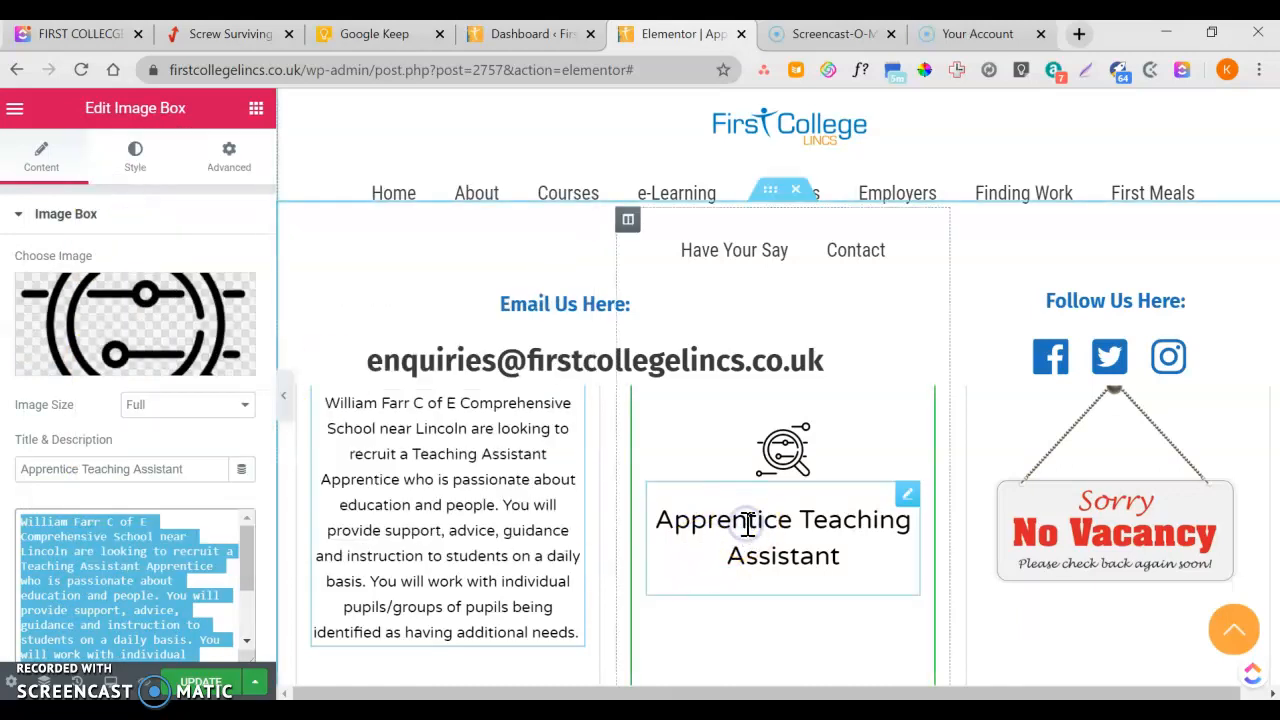
key("Delete")
left_click(90, 524)
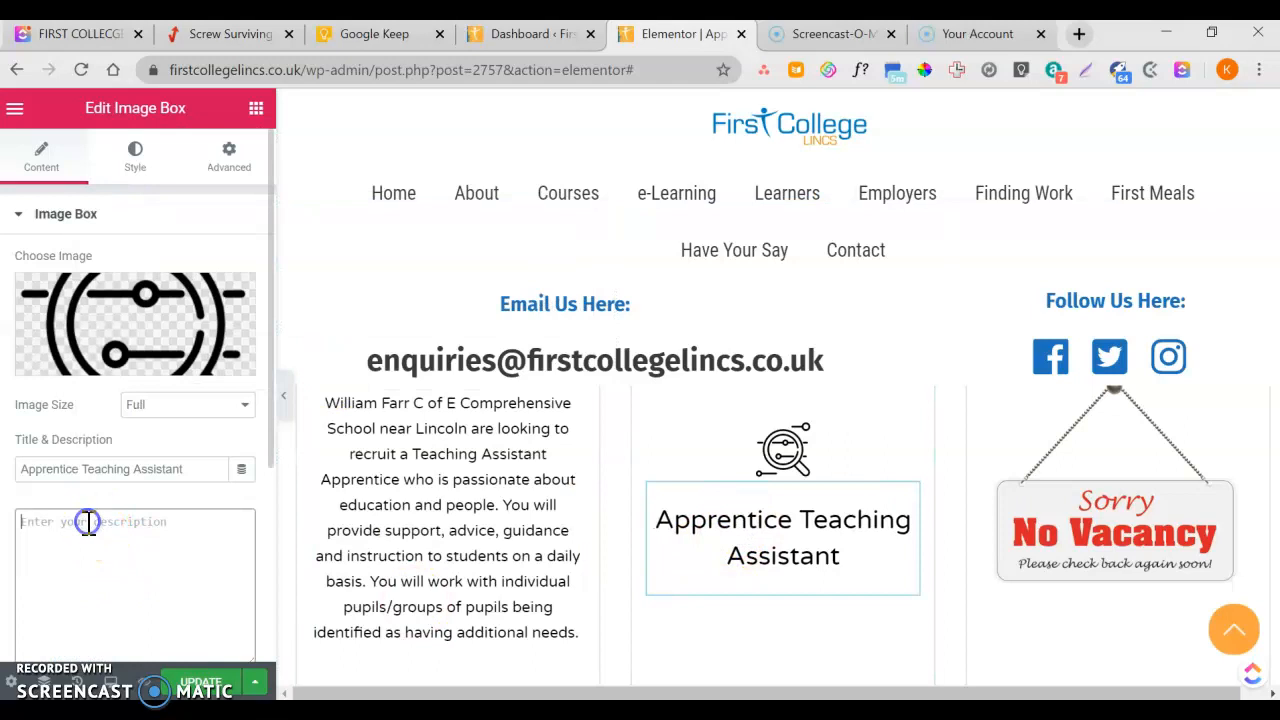
right_click(88, 523)
left_click(139, 275)
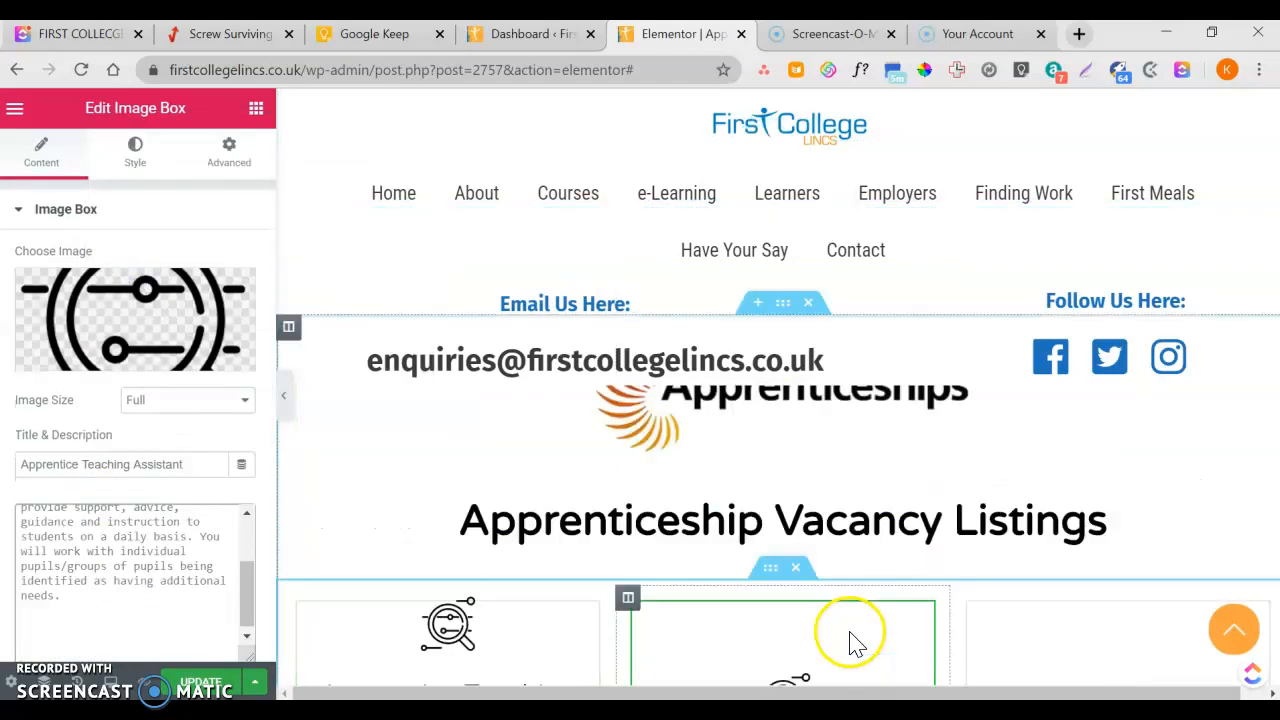
Step: Duplicate the Apply button beneath the first listing's description
scroll(790, 645, "down", 4)
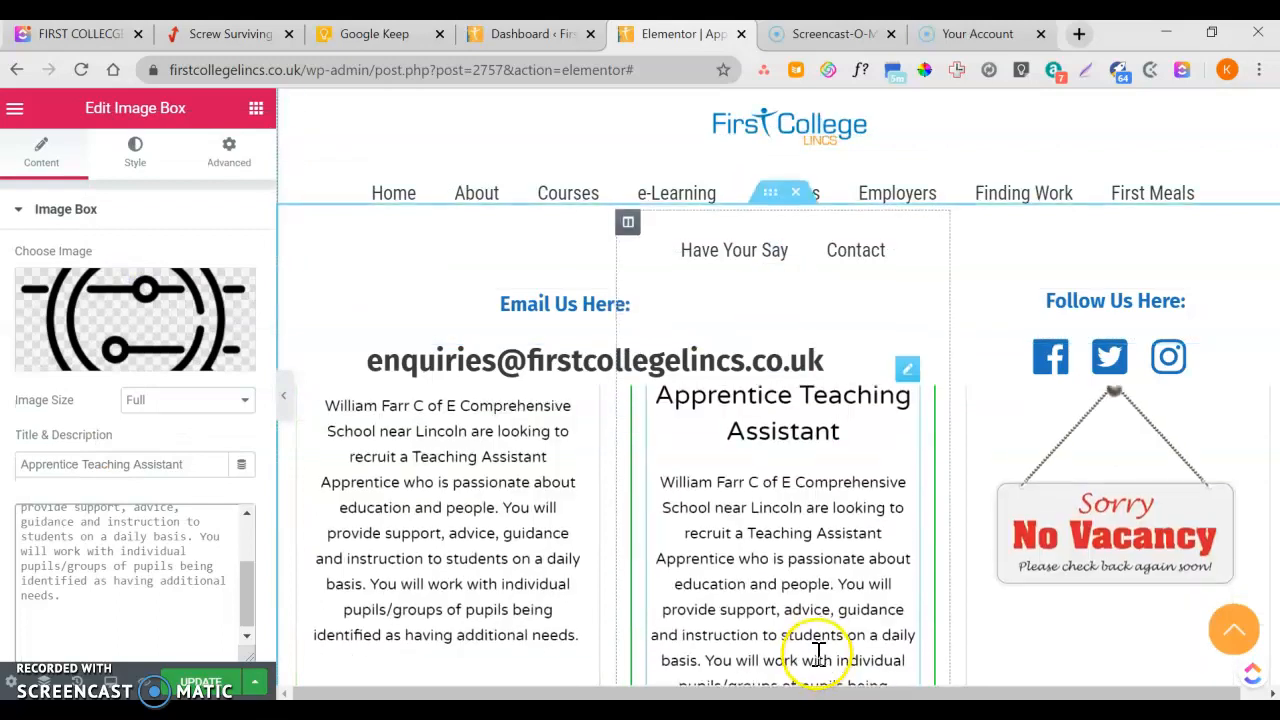
scroll(812, 648, "up", 2)
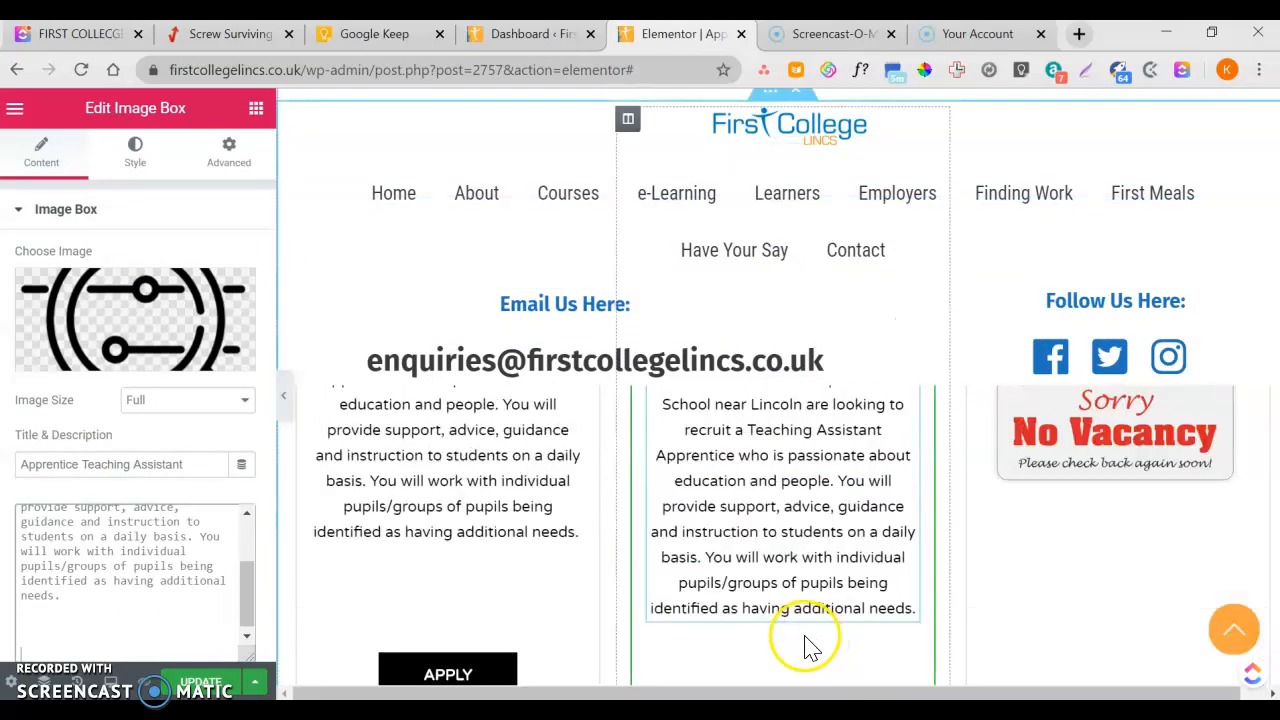
scroll(808, 640, "up", 1)
scroll(830, 615, "down", 2)
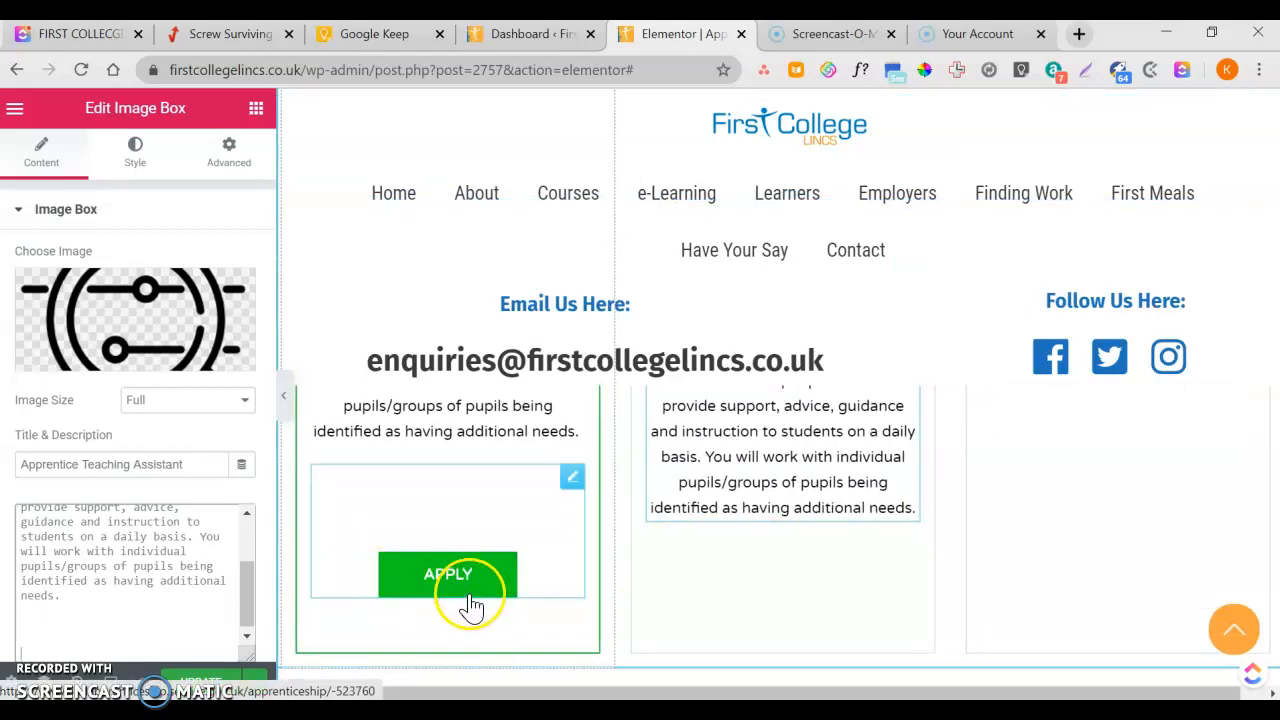
scroll(178, 568, "down", 1)
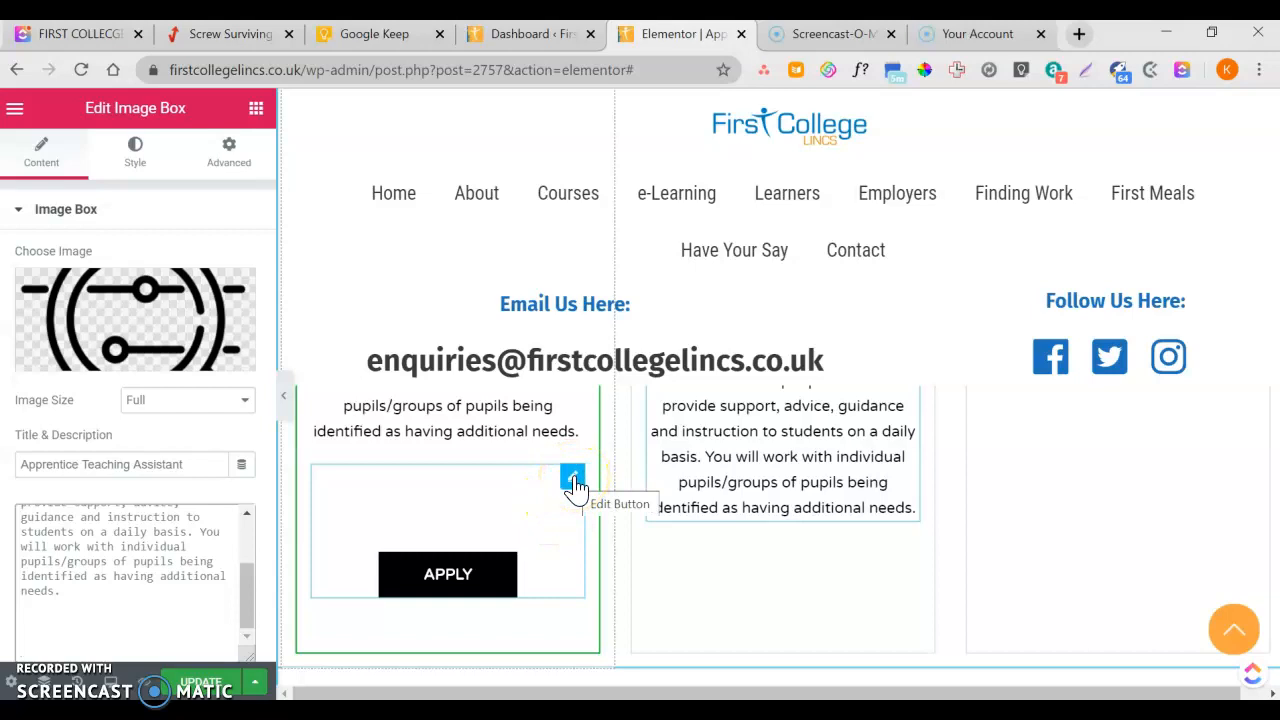
right_click(575, 482)
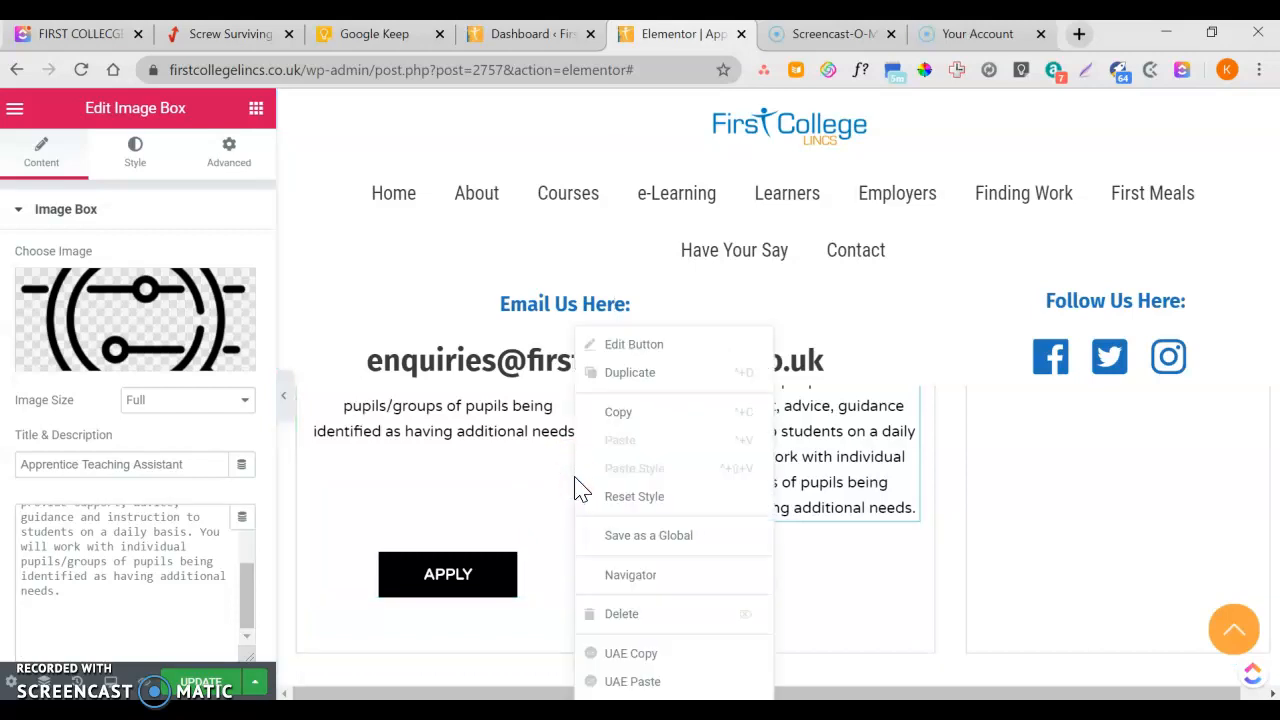
left_click(645, 372)
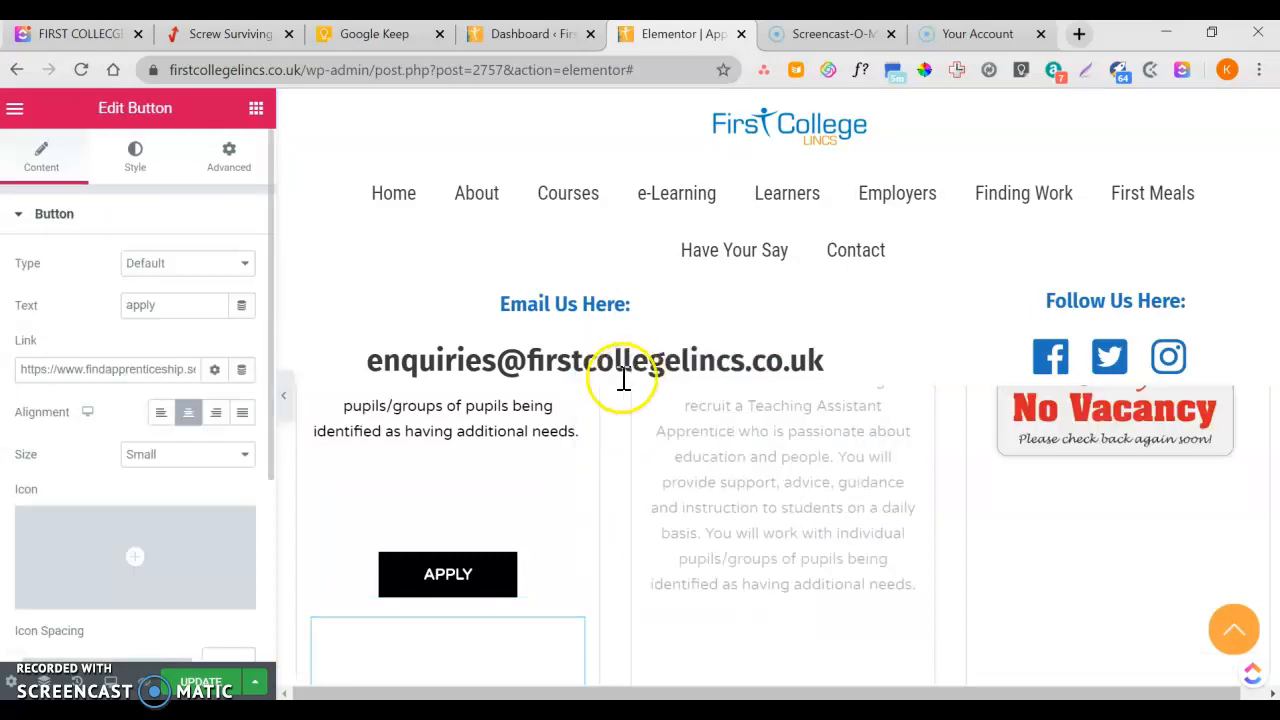
scroll(623, 378, "down", 1)
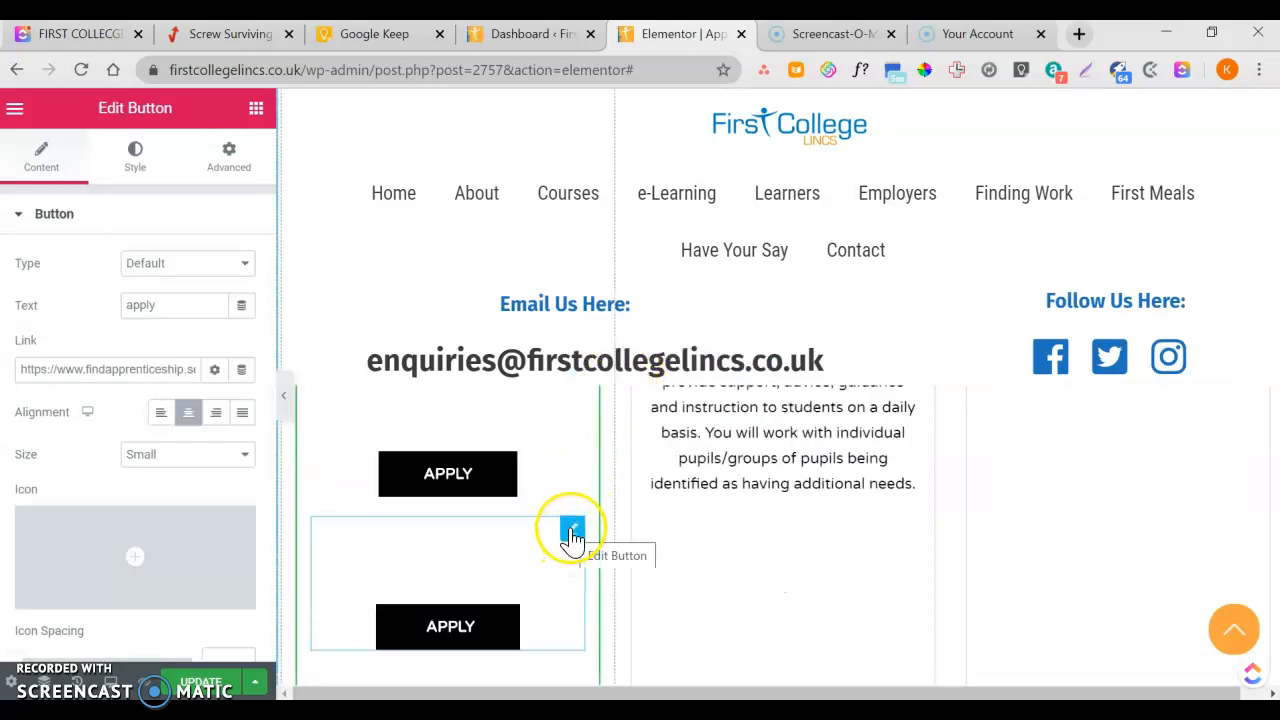
Step: Move the duplicated Apply button into the middle column, directly below the listing's description
left_click_drag(571, 530, 726, 428)
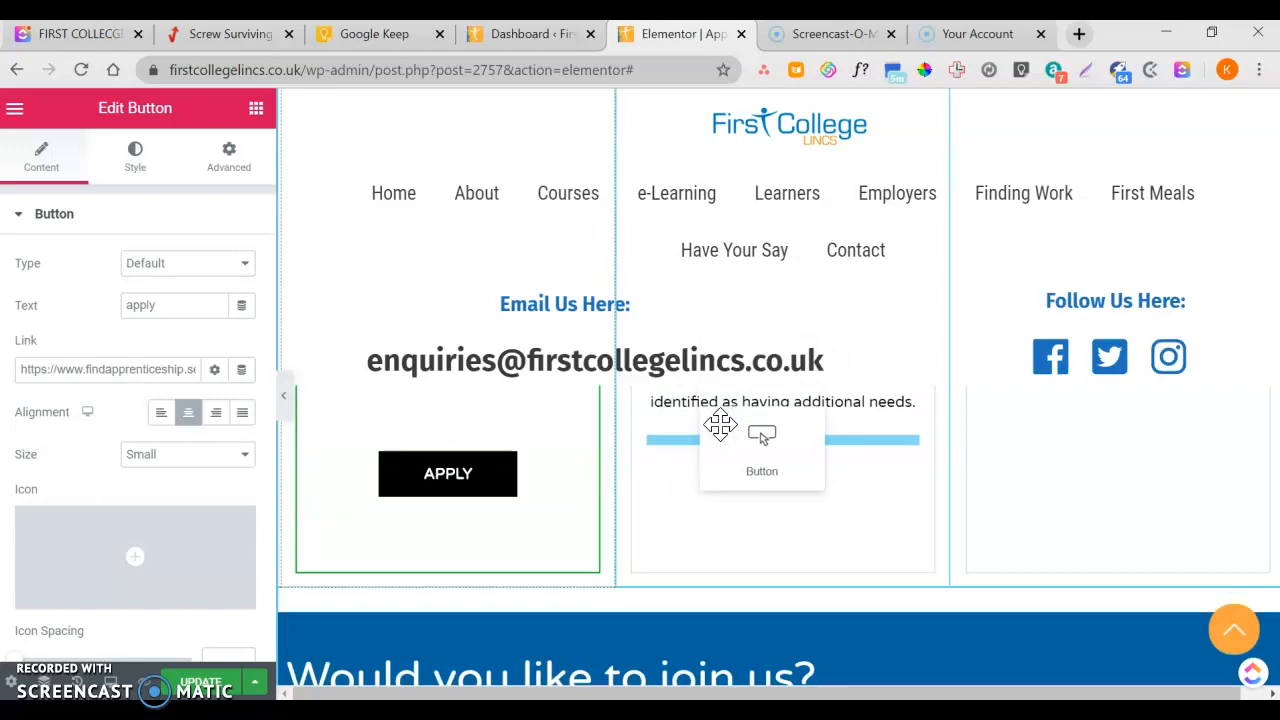
left_click_drag(726, 440, 723, 437)
left_click(737, 477)
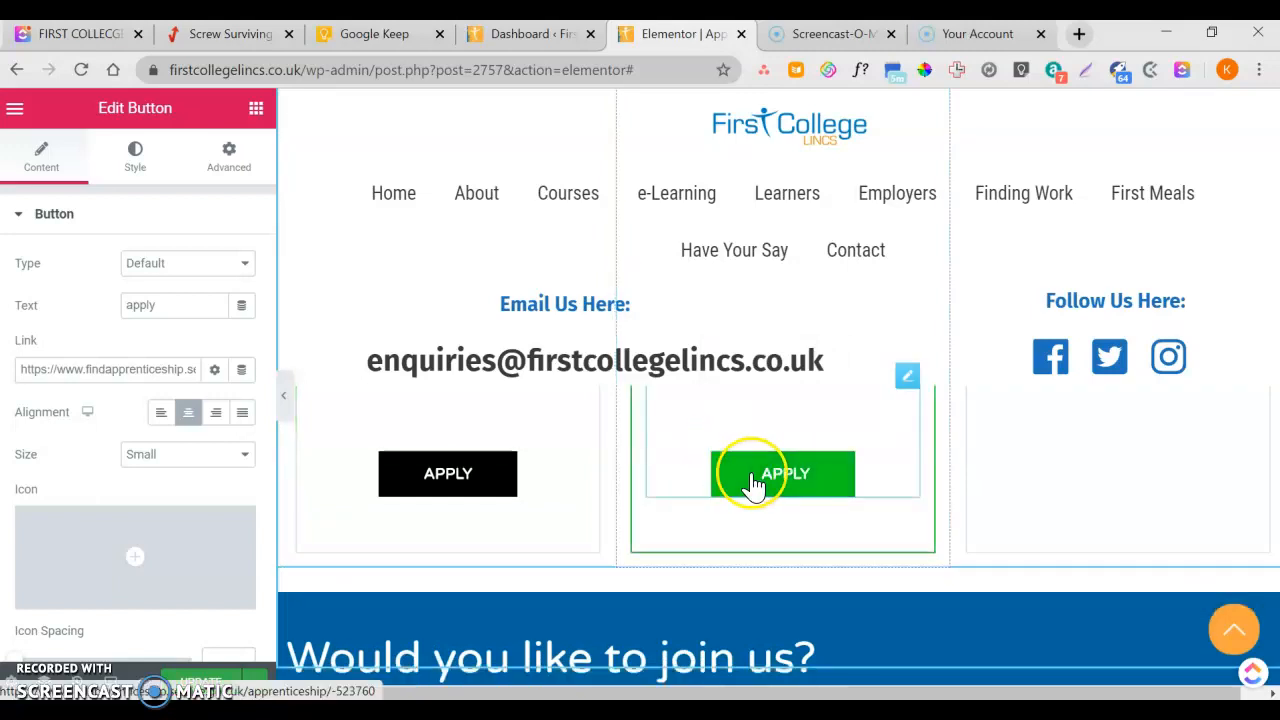
Step: Compare the middle listing's icon, title, description and Apply button with the first listing and the remaining No Vacancy box
scroll(766, 483, "up", 4)
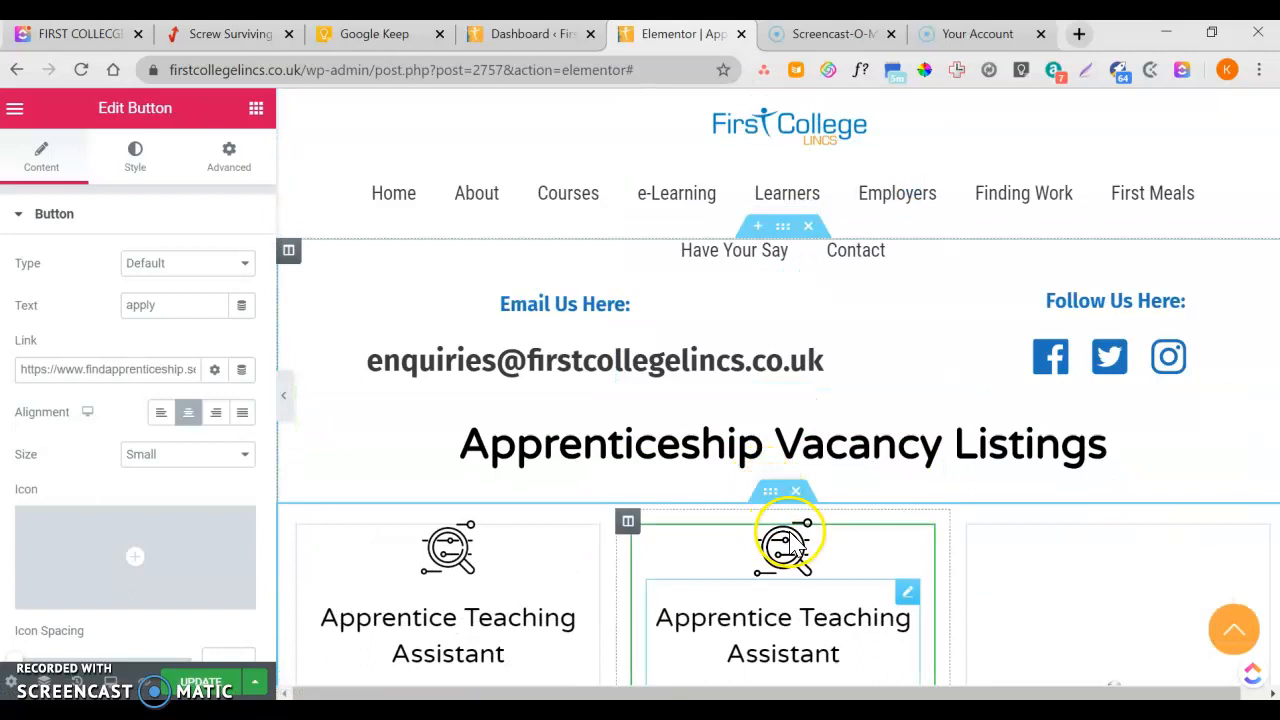
scroll(780, 525, "down", 2)
scroll(792, 523, "down", 2)
scroll(792, 523, "down", 1)
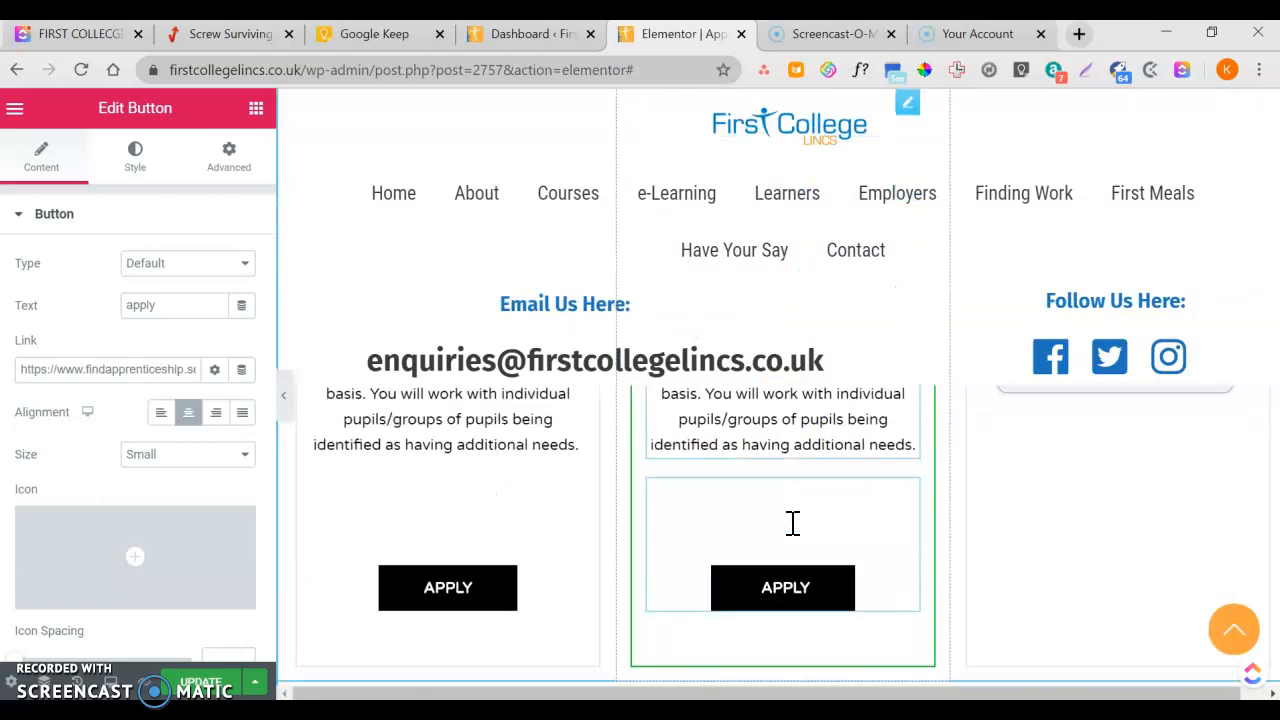
left_click(789, 568)
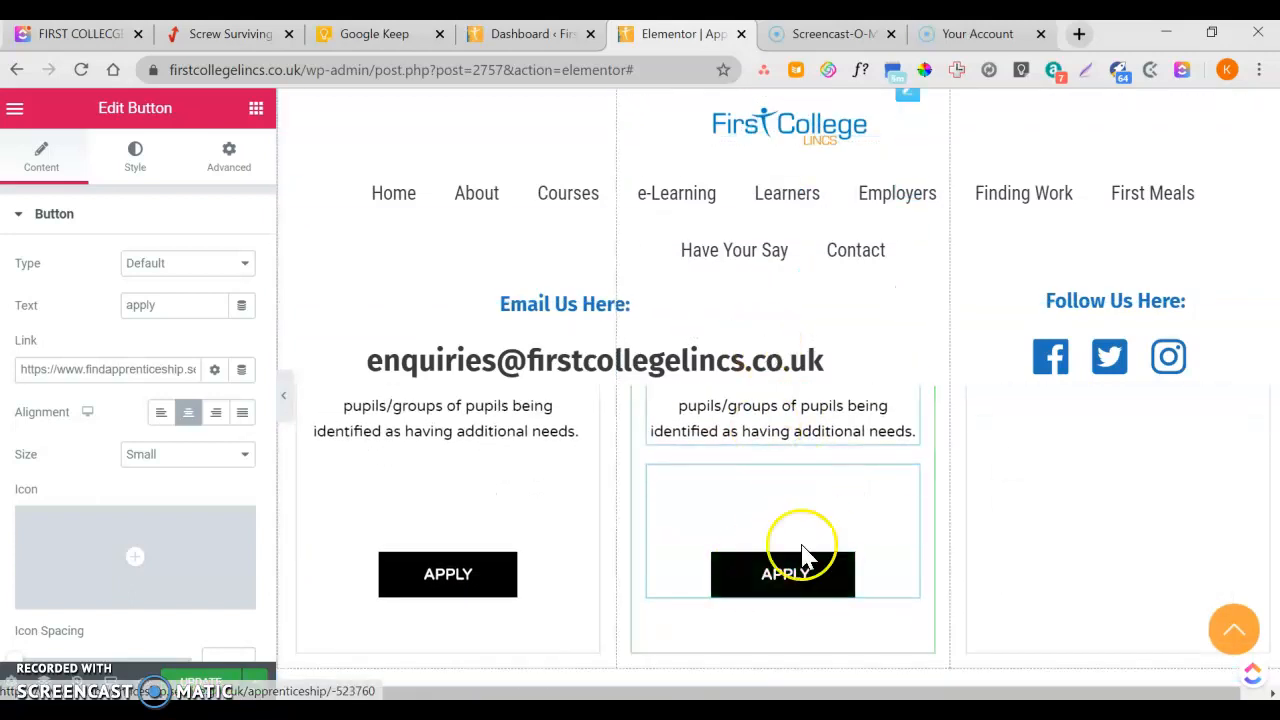
scroll(806, 560, "up", 1)
scroll(810, 566, "down", 1)
scroll(810, 566, "up", 3)
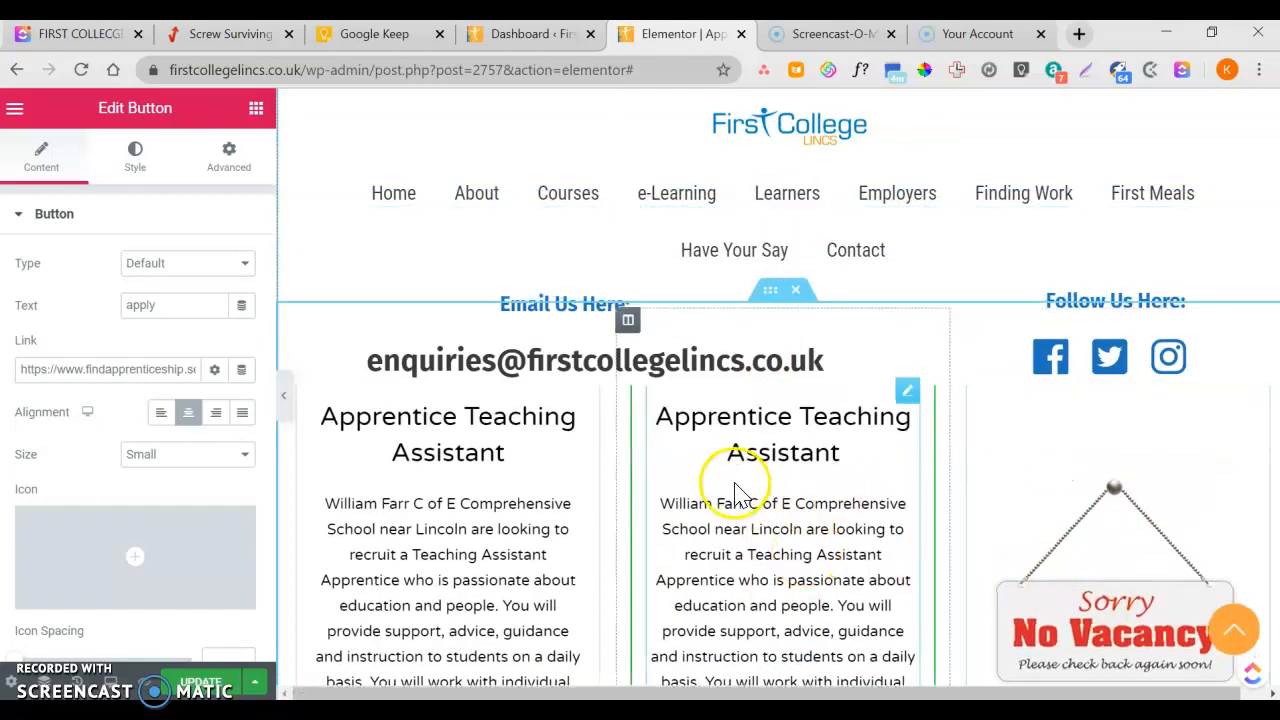
scroll(736, 480, "down", 3)
scroll(737, 470, "up", 3)
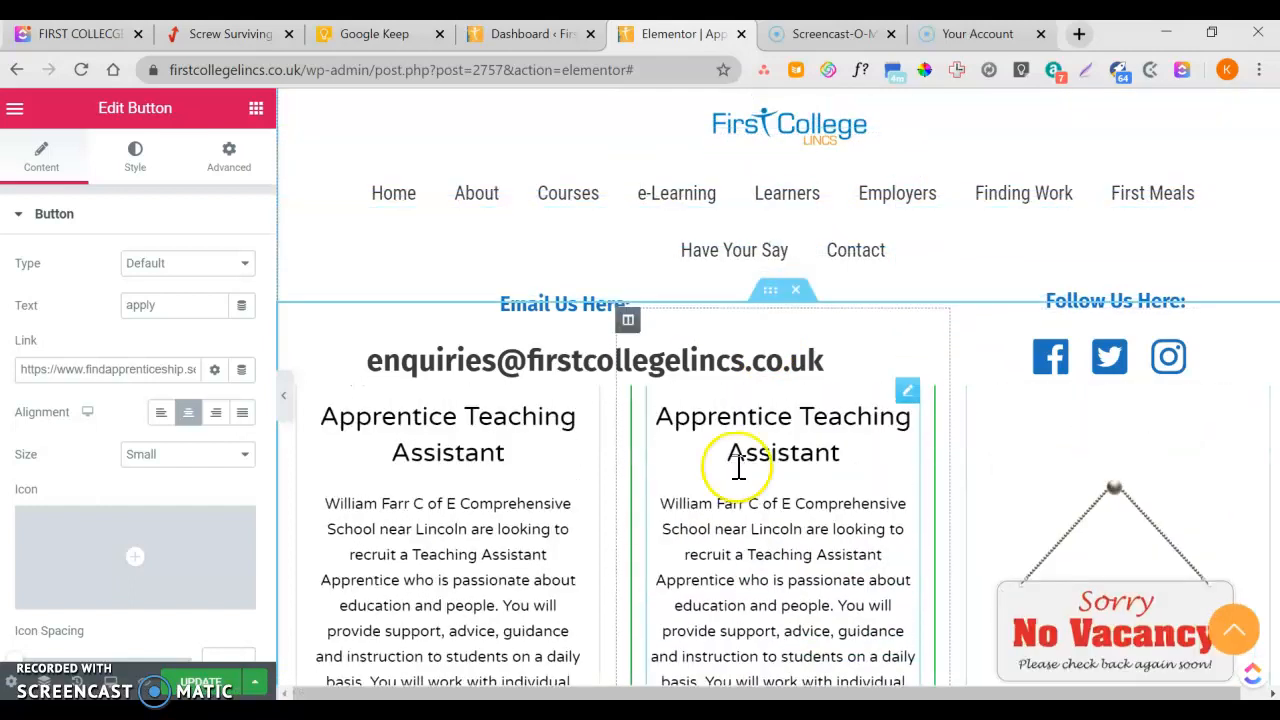
scroll(747, 437, "up", 1)
scroll(765, 470, "up", 1)
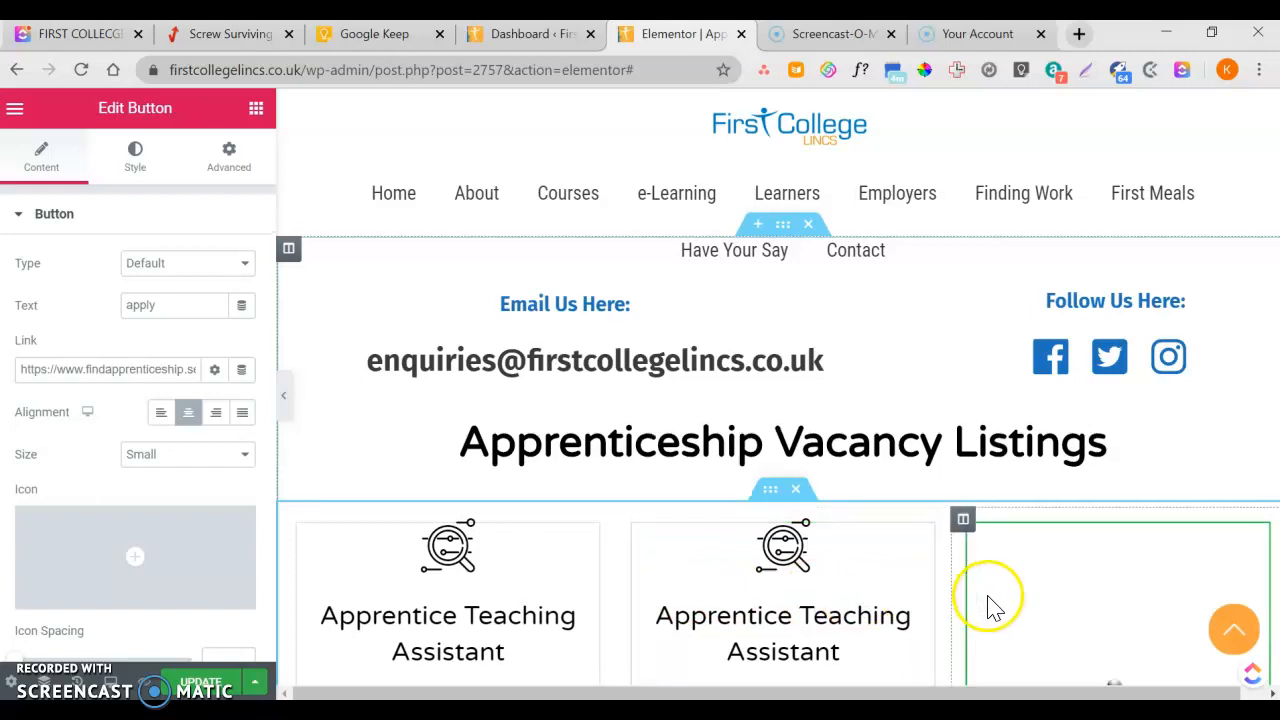
scroll(986, 602, "down", 4)
scroll(970, 565, "down", 1)
scroll(957, 534, "up", 5)
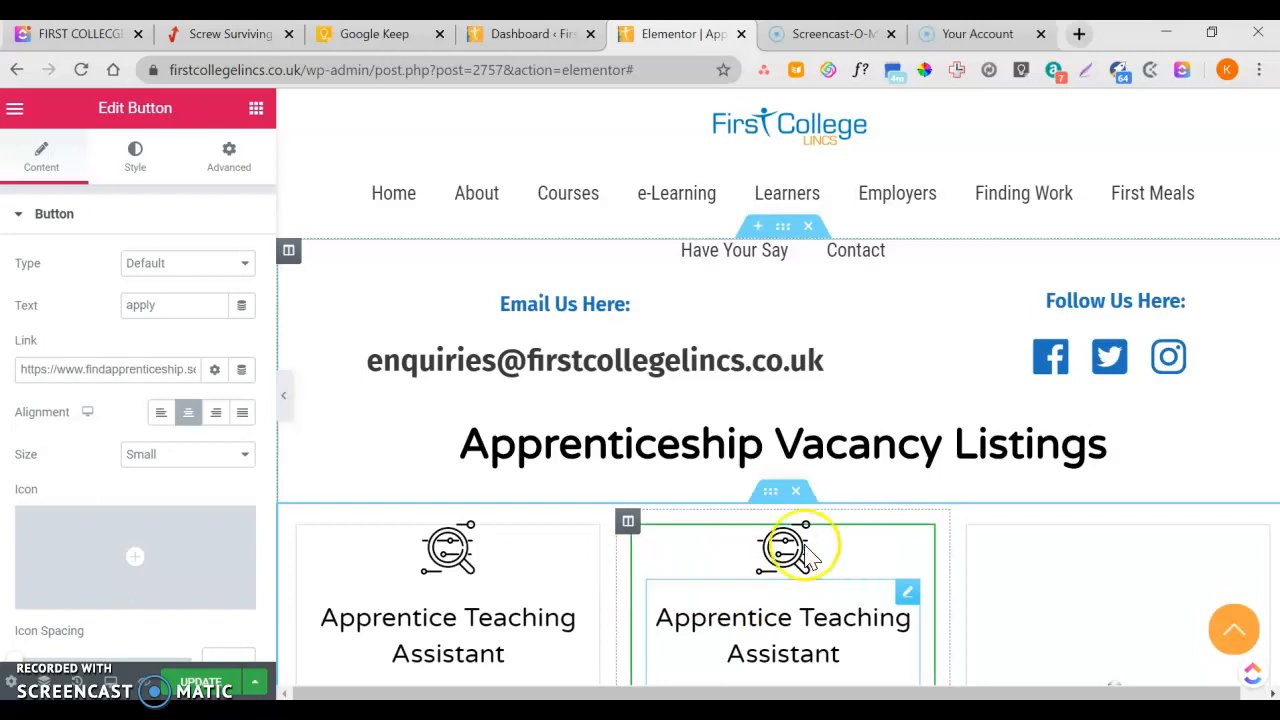
Step: Duplicate the inner section holding the three vacancy boxes, and delete the duplicate row
right_click(777, 496)
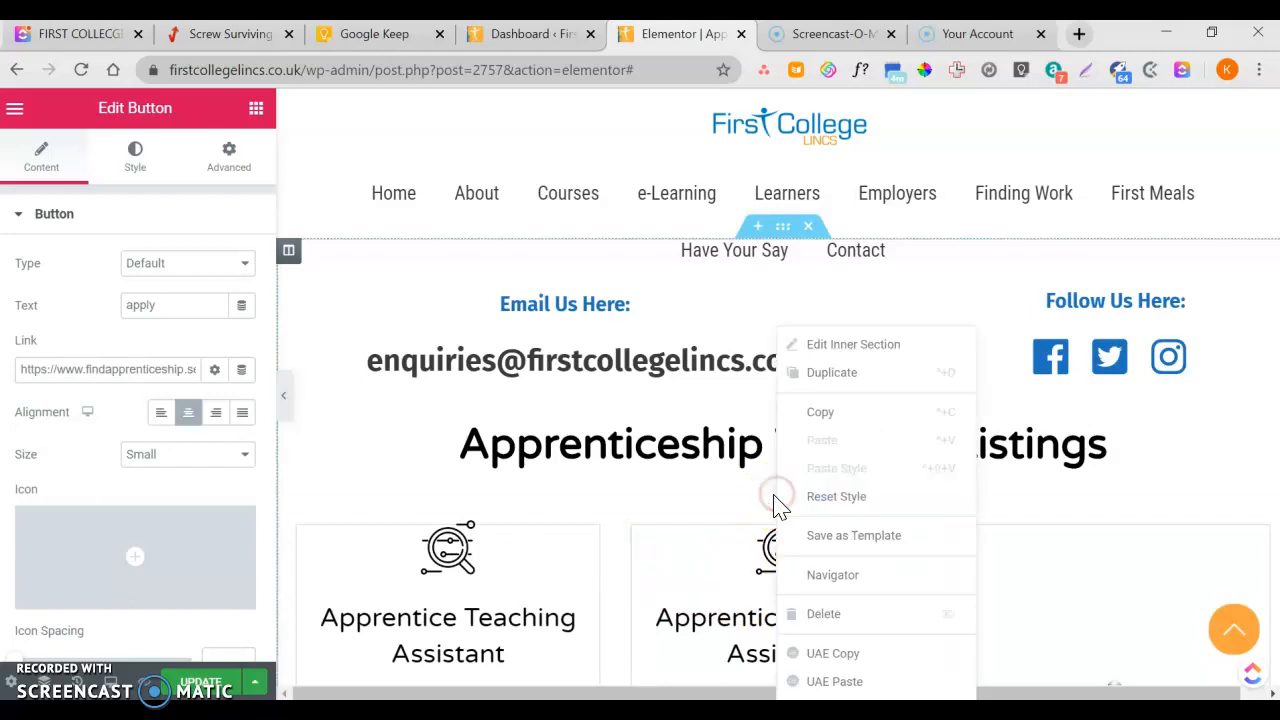
left_click(833, 376)
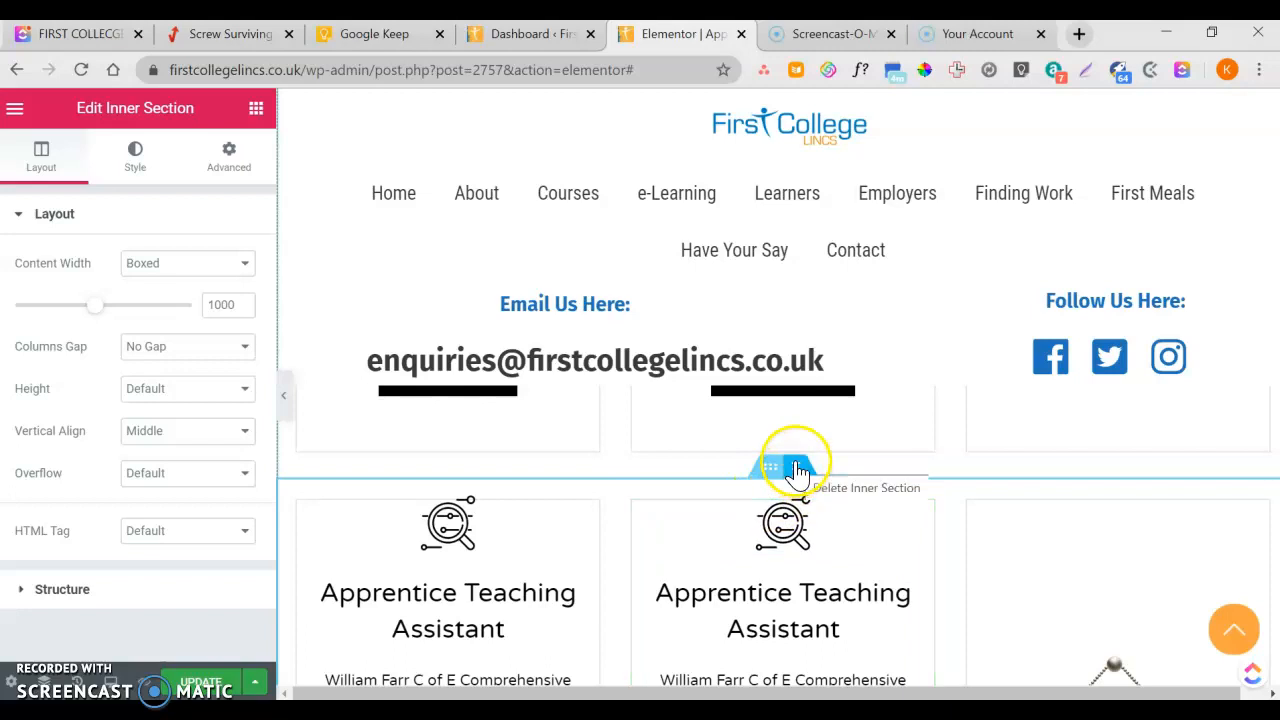
left_click(797, 470)
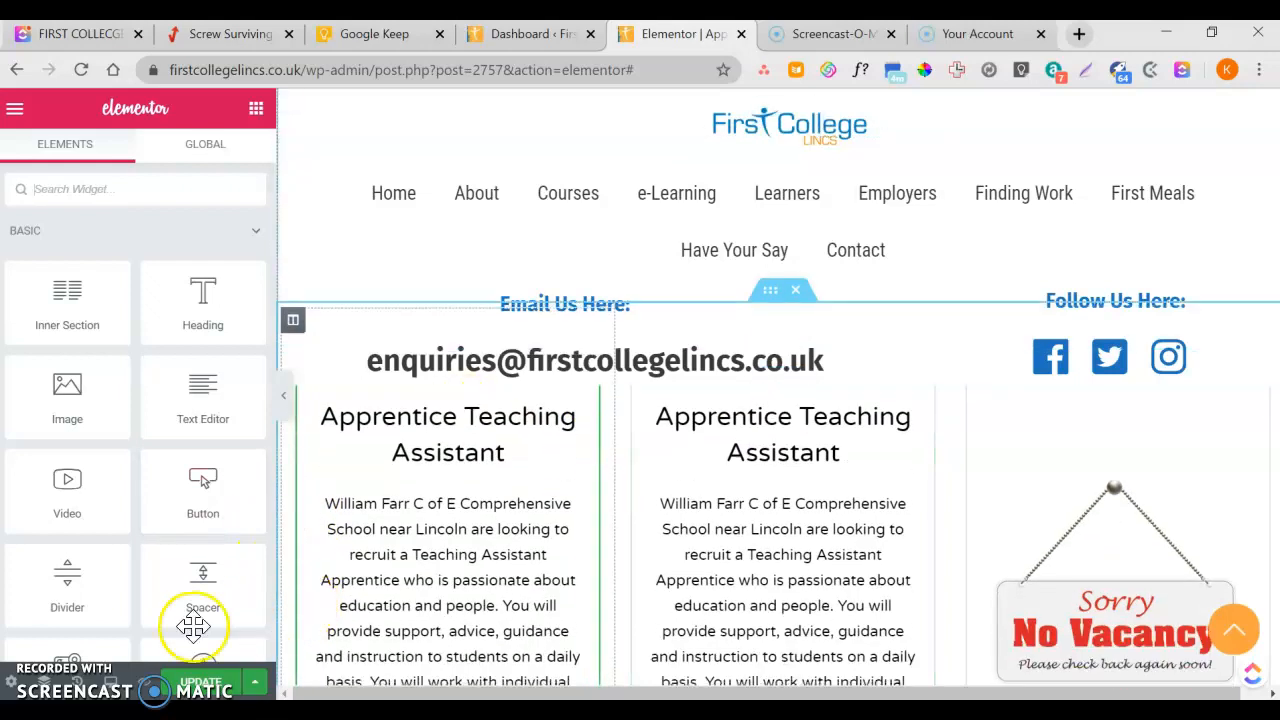
Step: Update the page to save the new listing and open the editing history to review the recorded actions
scroll(193, 632, "down", 2)
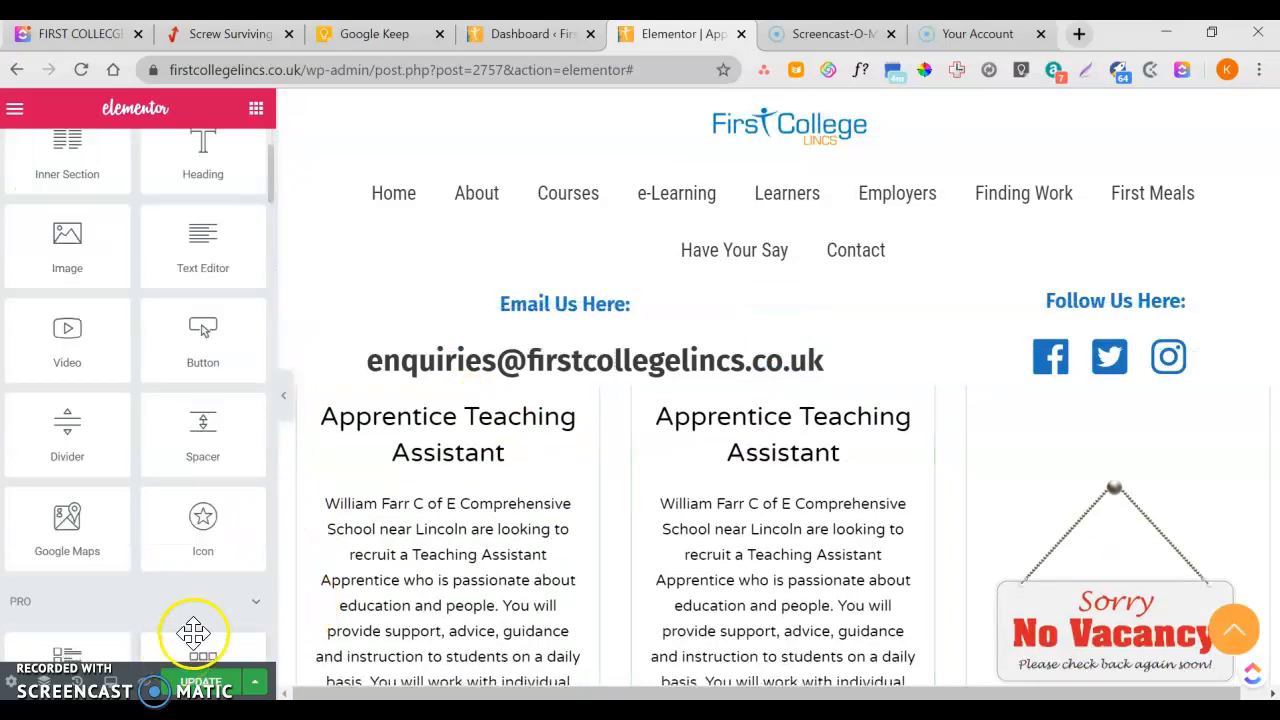
left_click(204, 688)
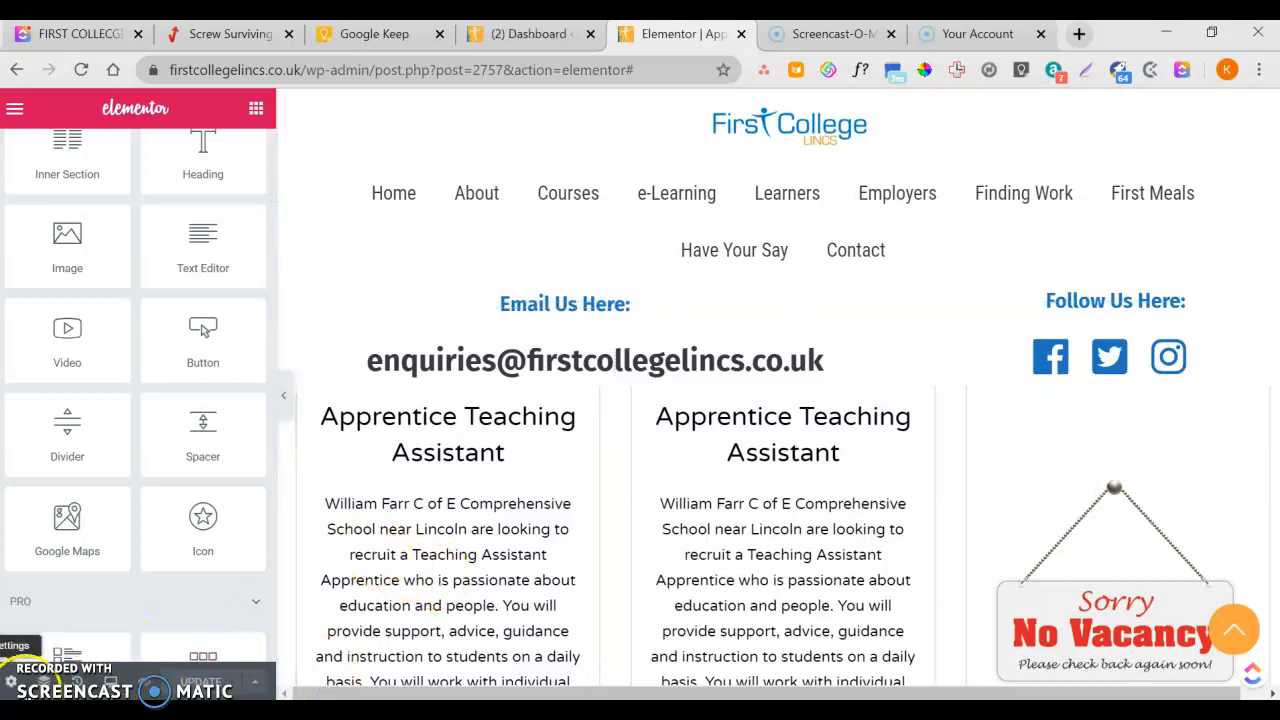
left_click(77, 682)
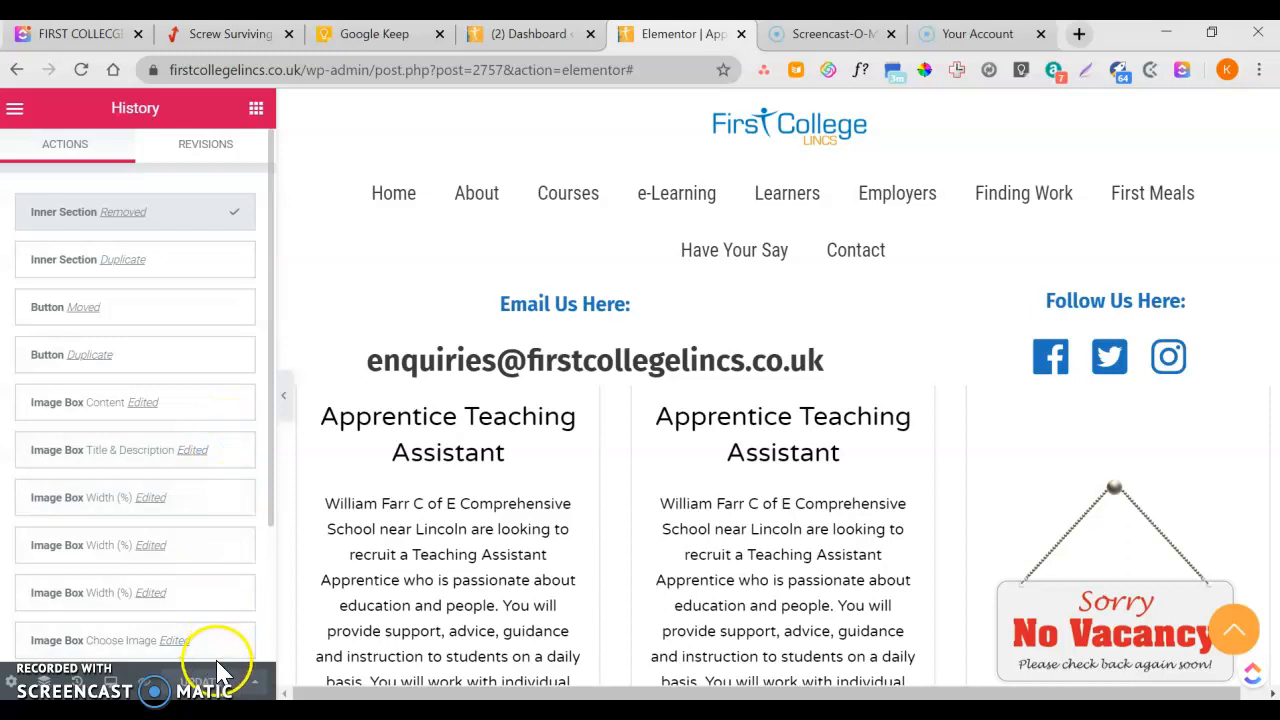
scroll(327, 313, "up", 2)
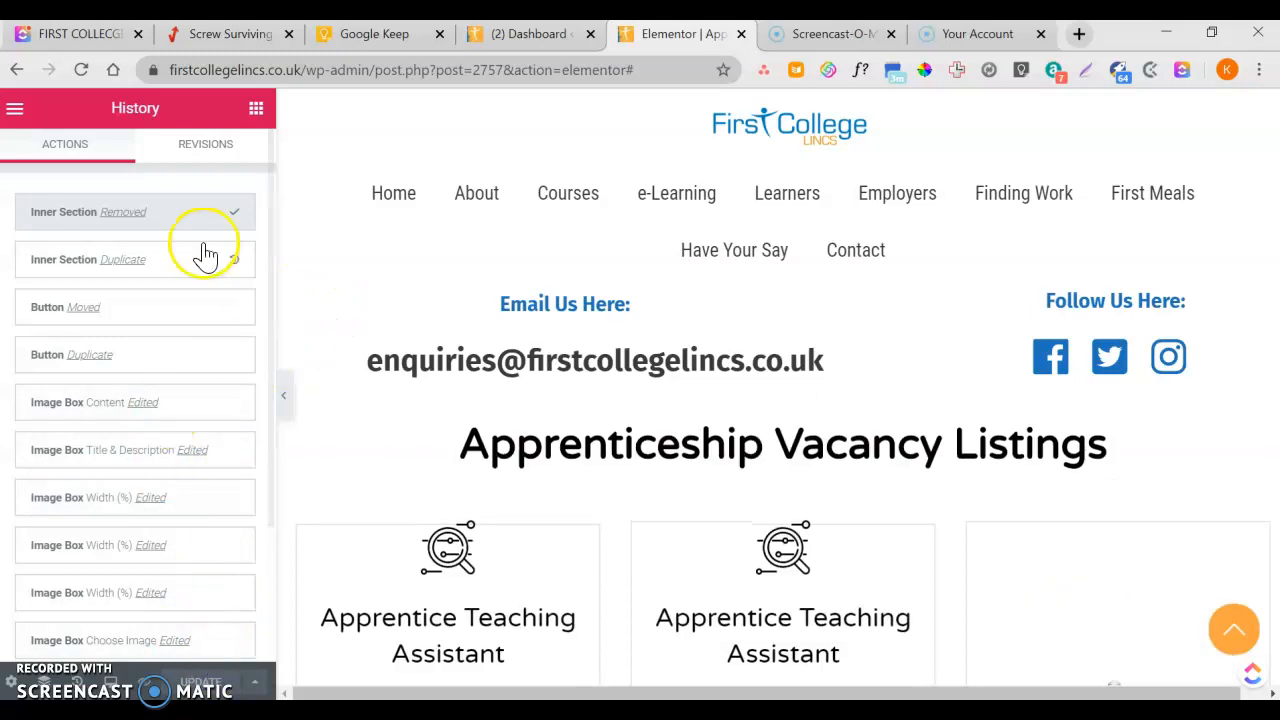
Step: Leave the editor for the live Apprenticeship Vacancies page to check the published listings
left_click(15, 111)
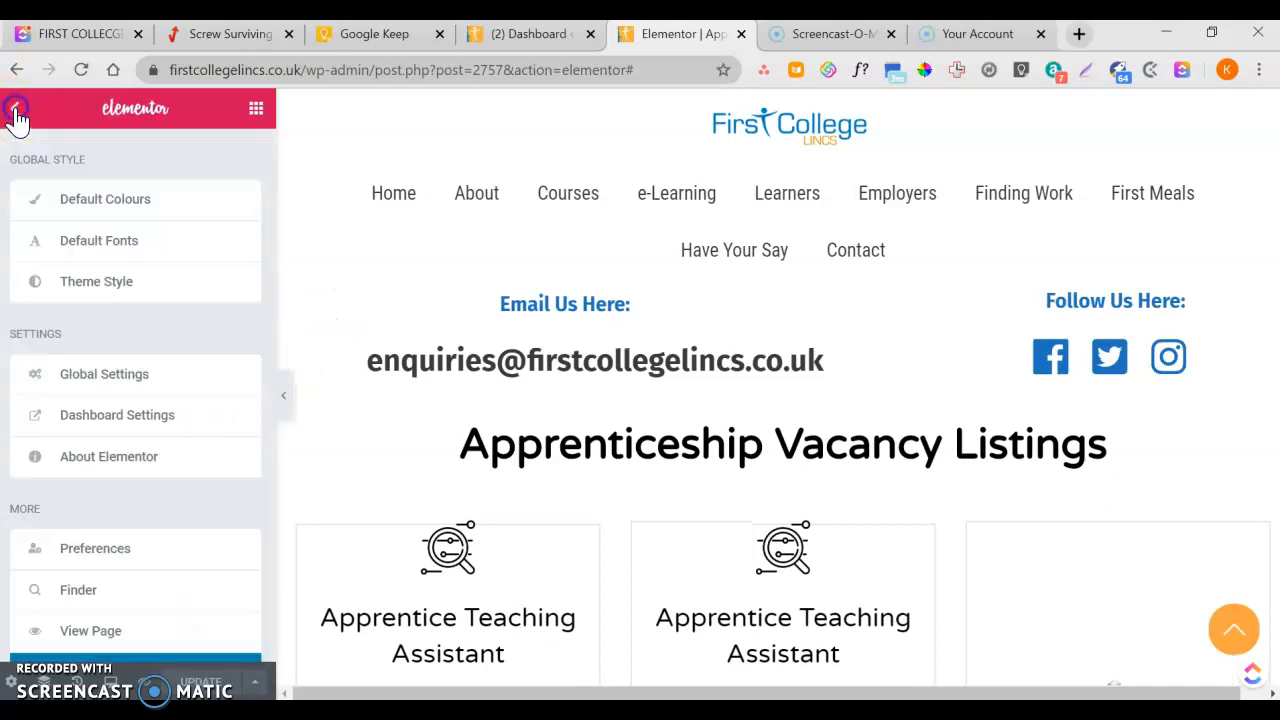
scroll(110, 280, "down", 1)
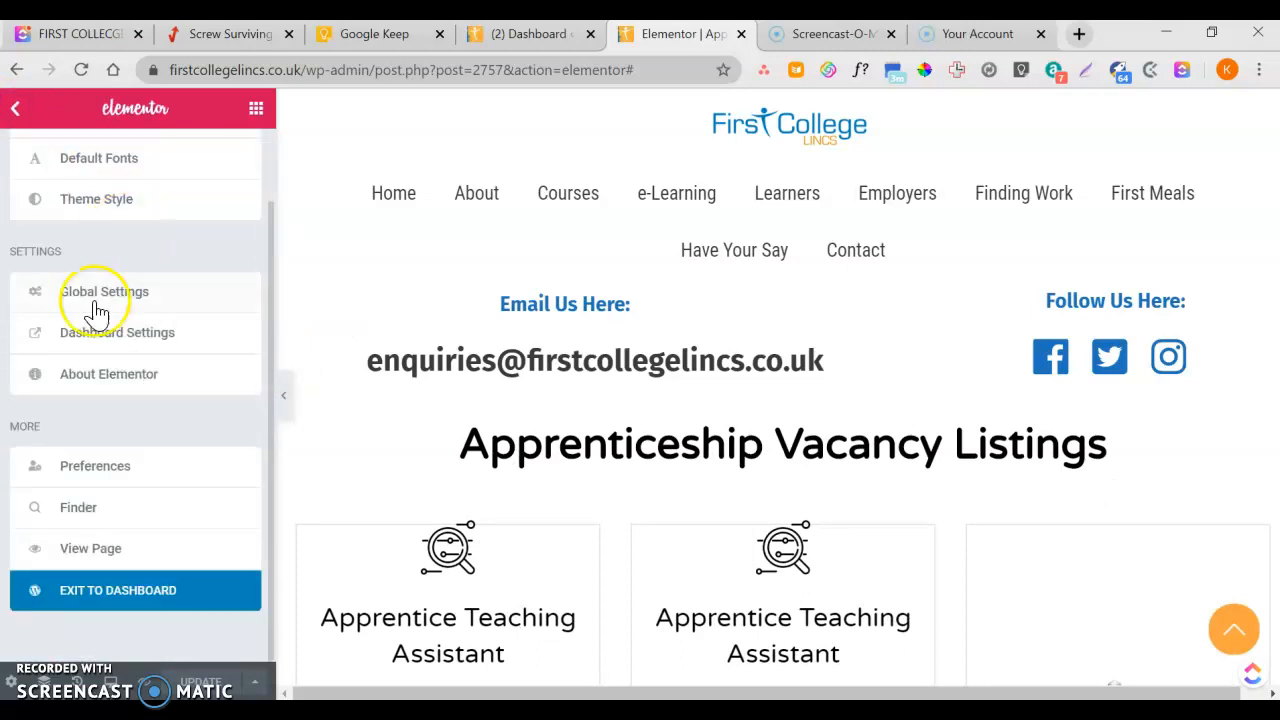
left_click(97, 548)
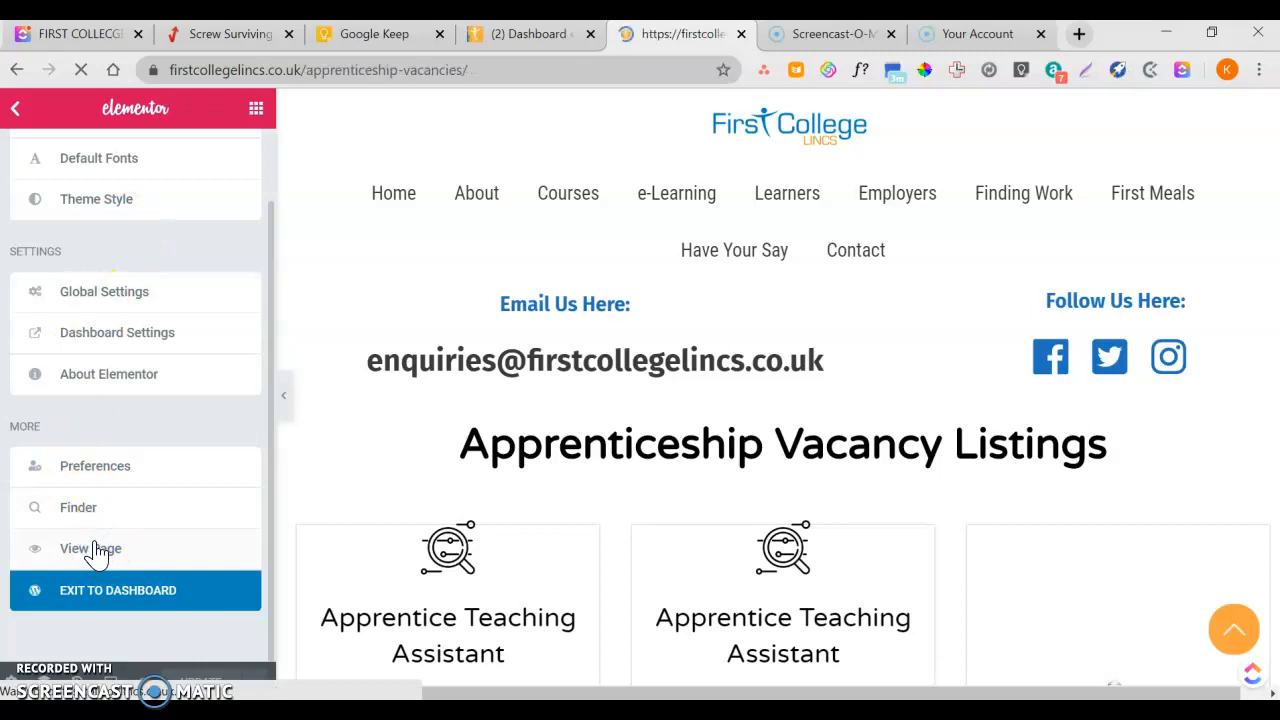
scroll(383, 531, "down", 5)
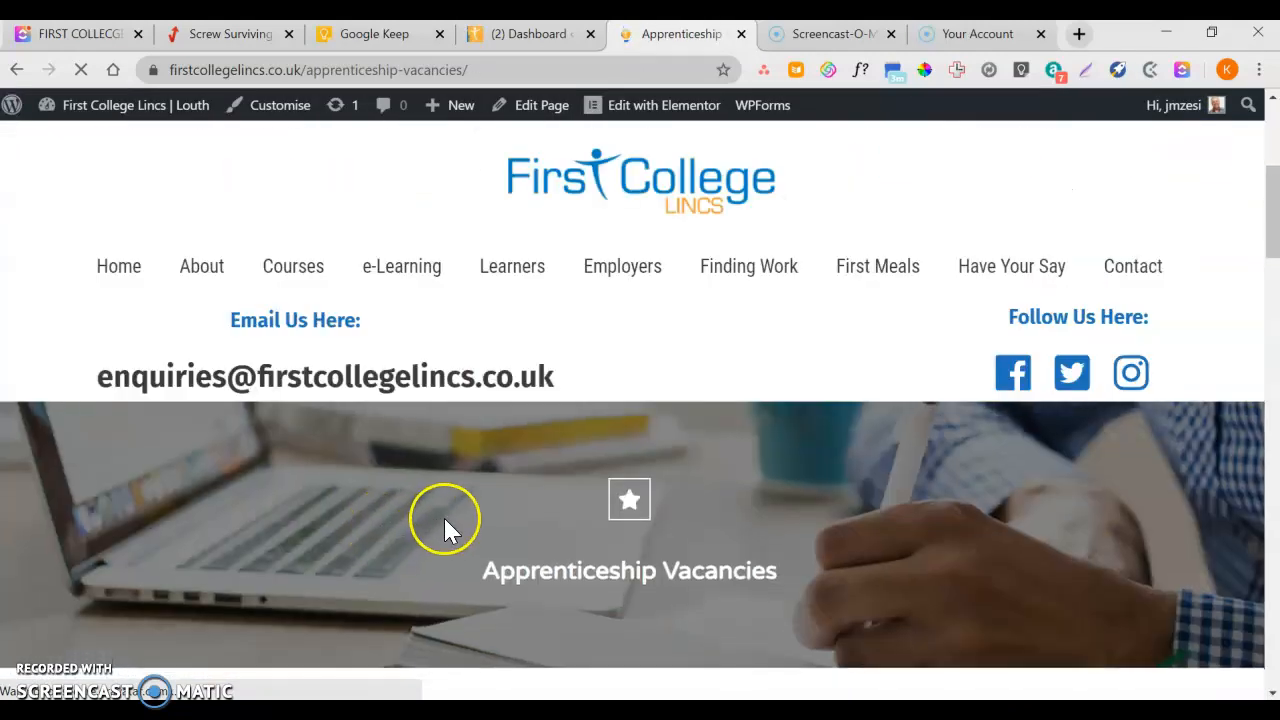
Step: Examine the vacancy listings on the live page, comparing the first two listings' text and Apply buttons with the remaining No Vacancy box
scroll(448, 518, "down", 10)
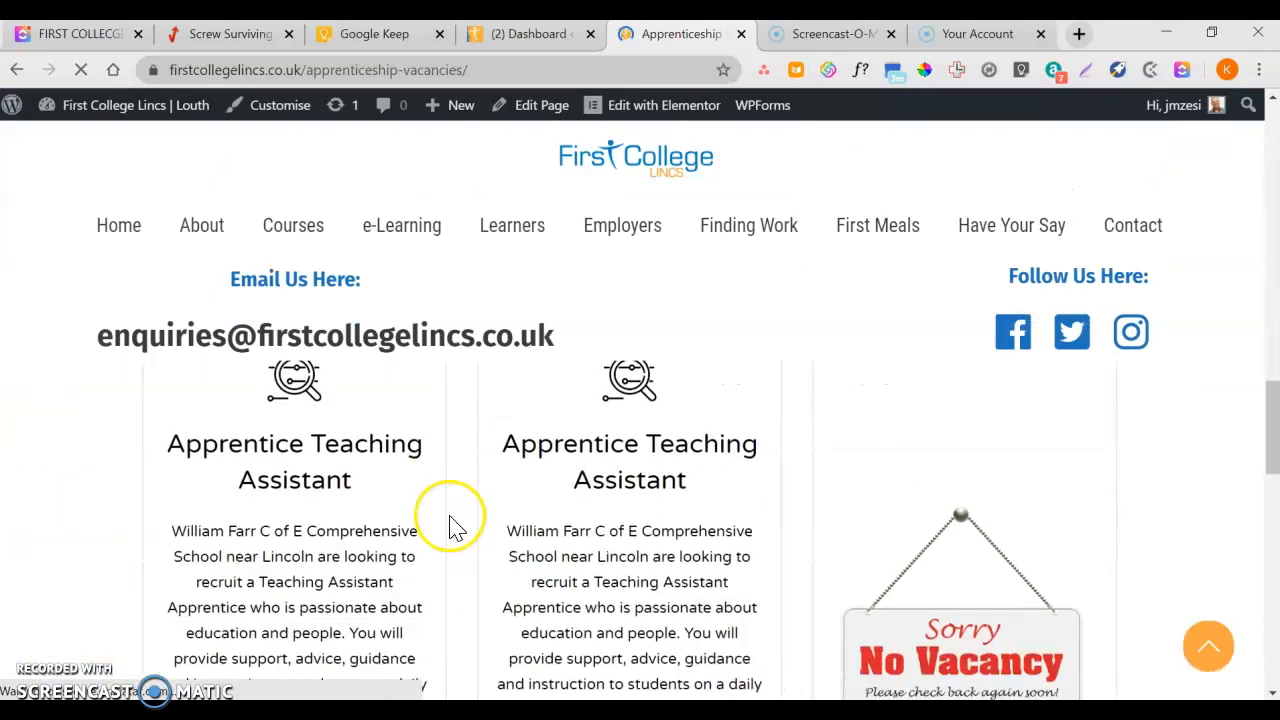
scroll(450, 521, "up", 3)
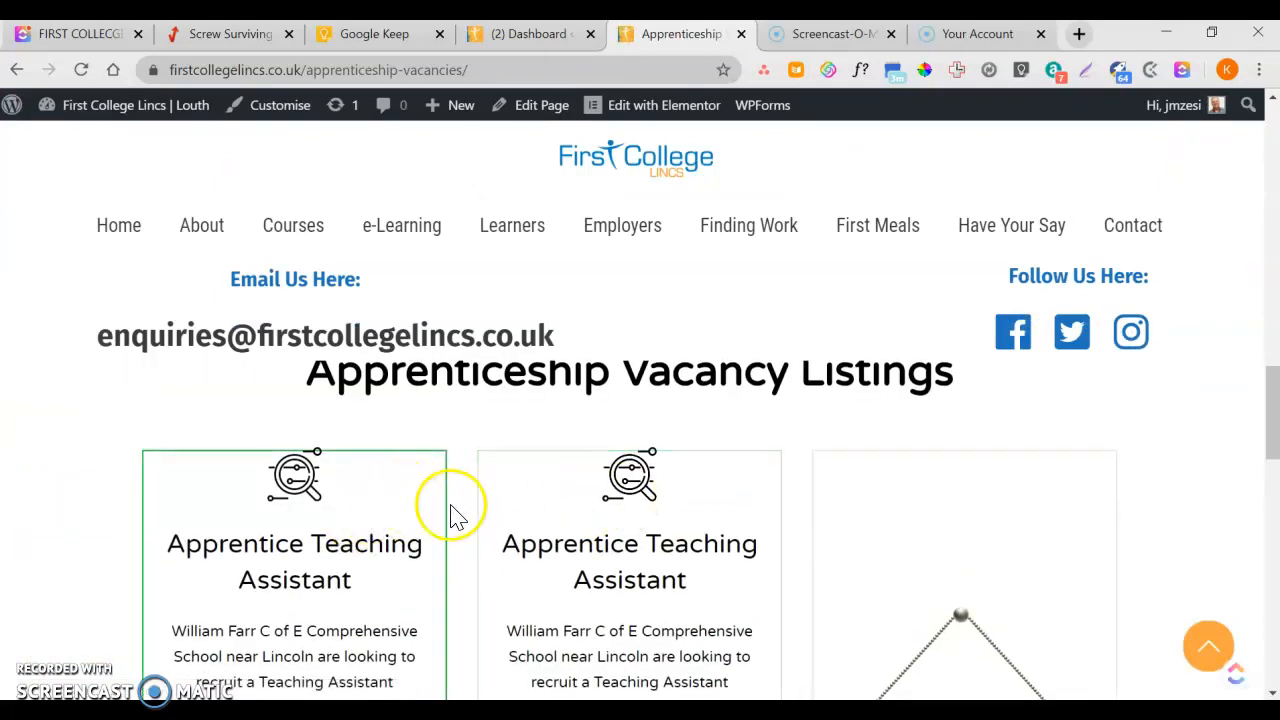
scroll(600, 530, "down", 1)
scroll(654, 535, "down", 8)
scroll(660, 543, "up", 2)
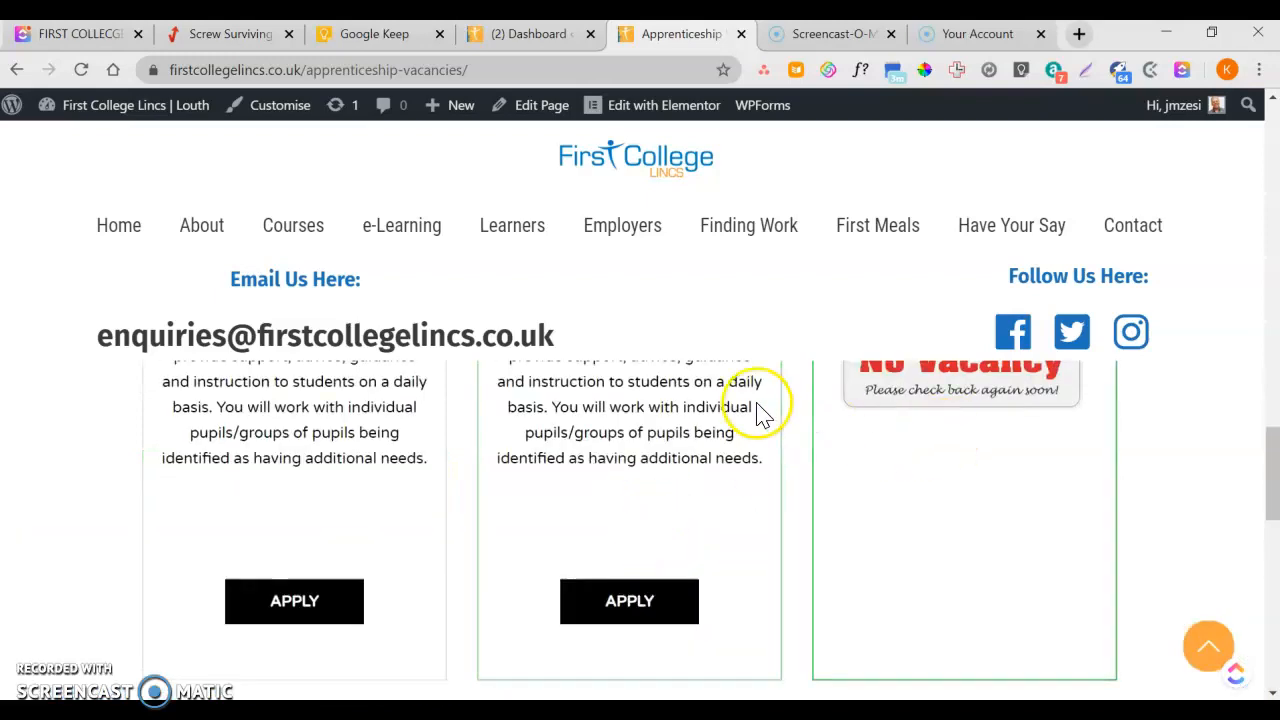
scroll(757, 405, "down", 2)
scroll(755, 392, "up", 10)
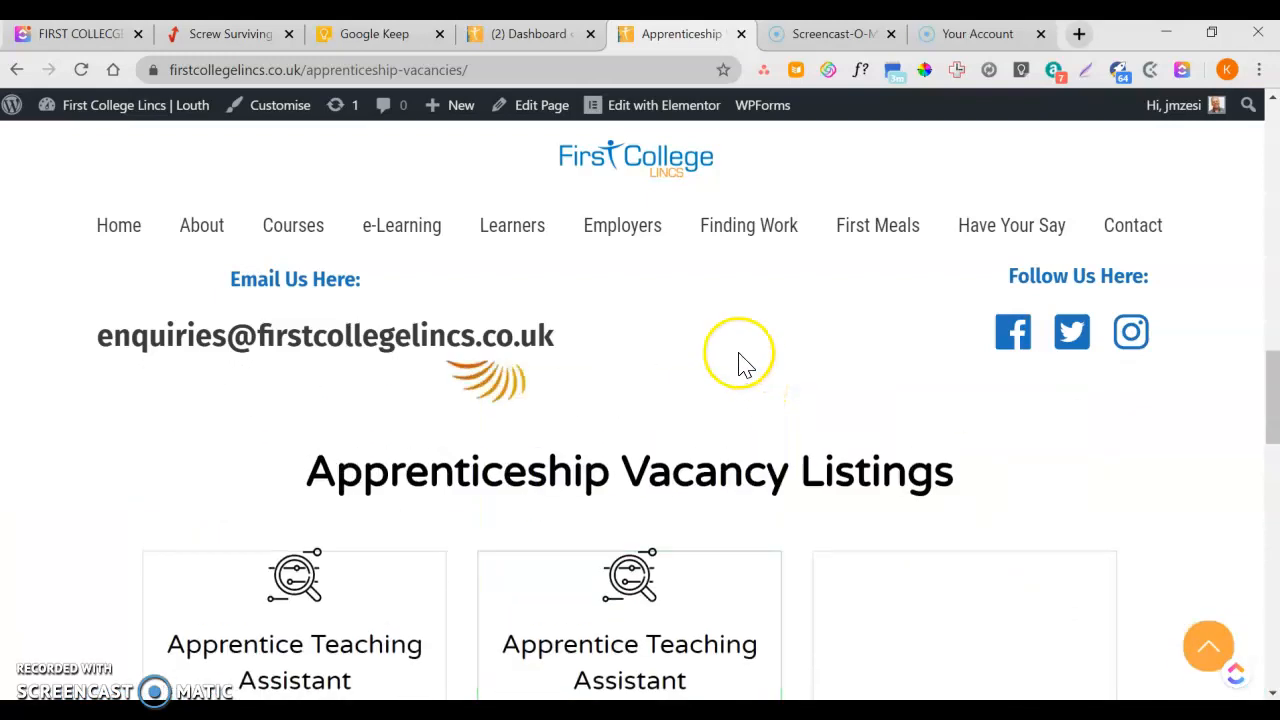
scroll(563, 230, "up", 6)
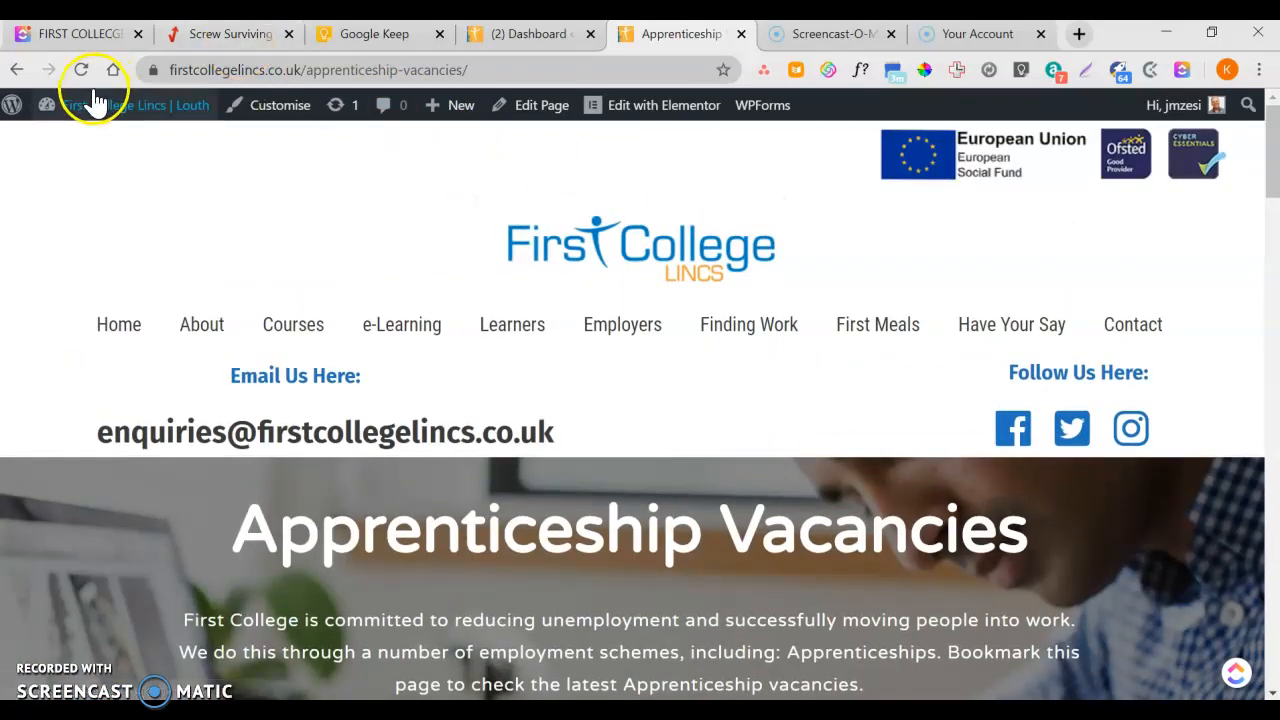
Step: Switch to the WordPress dashboard, open WPvivid's Backup & Restore page and set up an Only Database manual backup saved locally
mouse_move(95, 115)
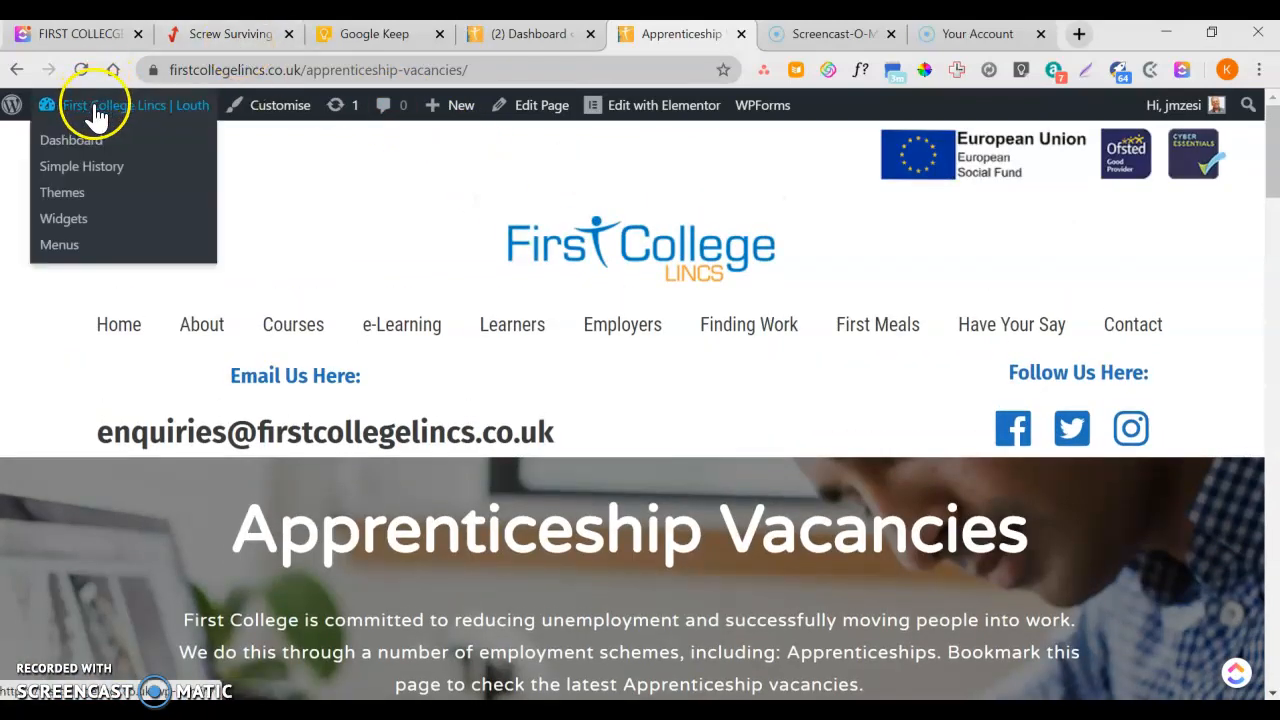
left_click(538, 38)
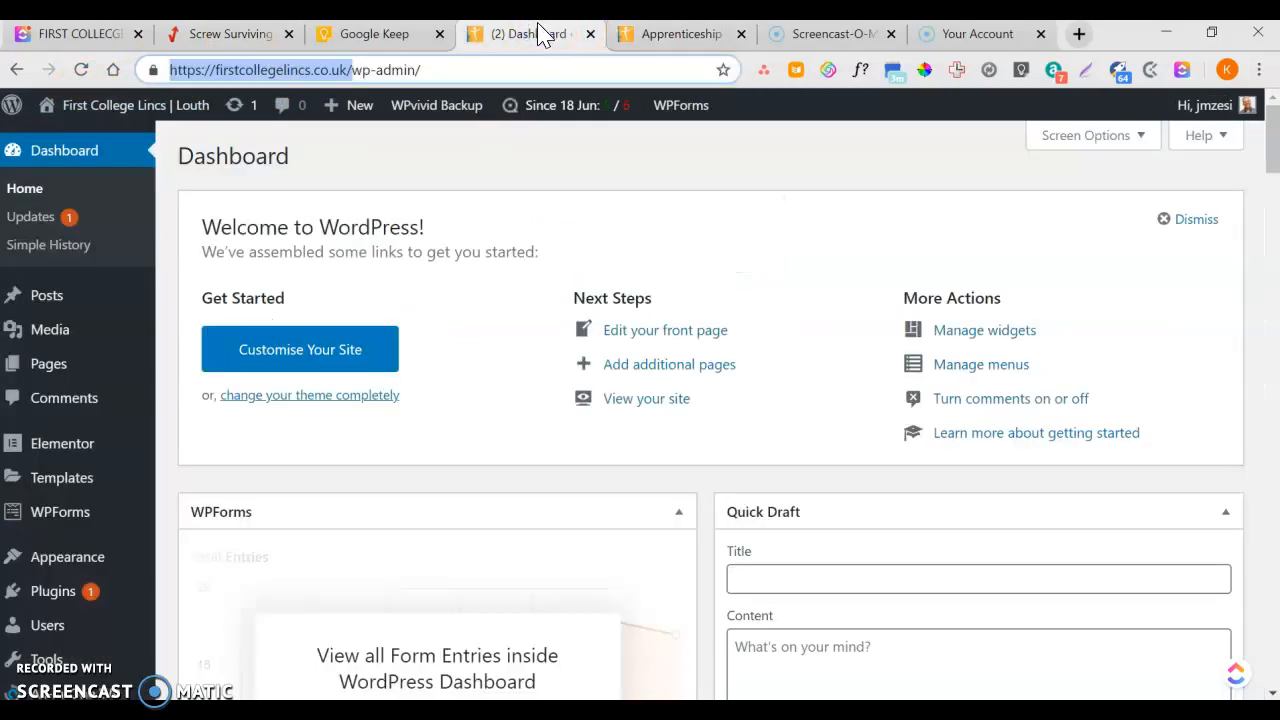
scroll(80, 225, "down", 9)
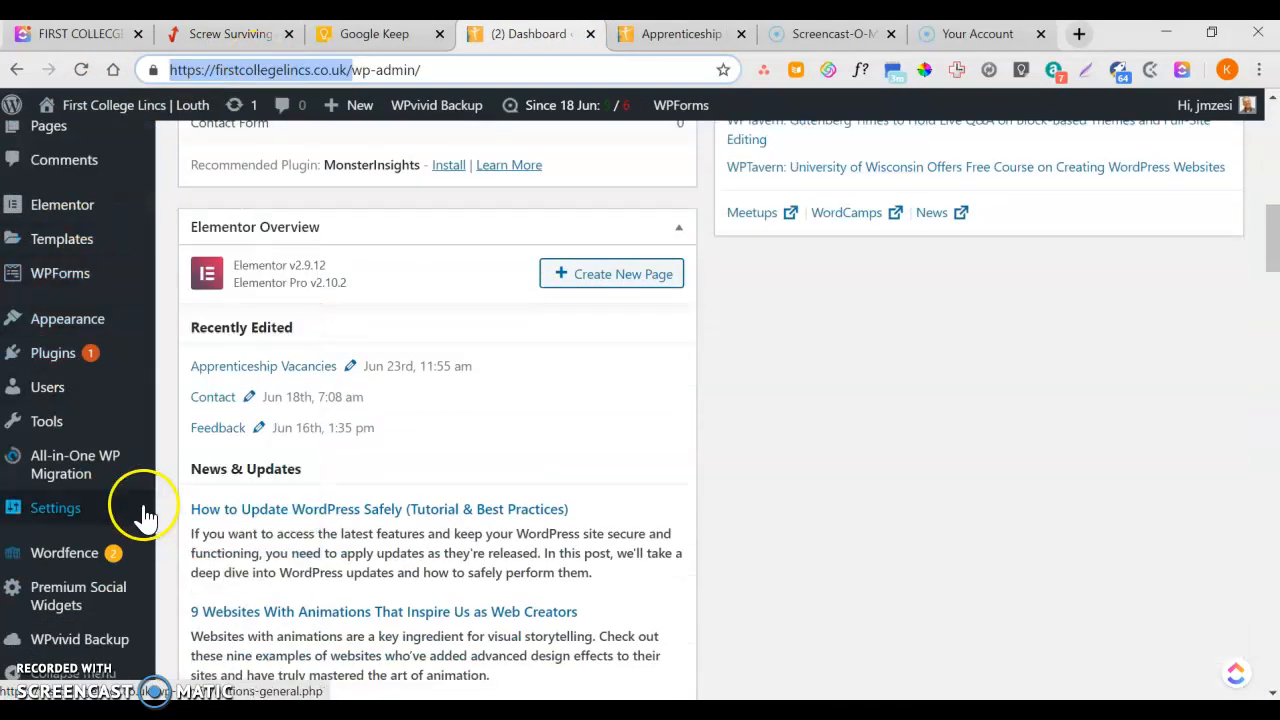
mouse_move(50, 658)
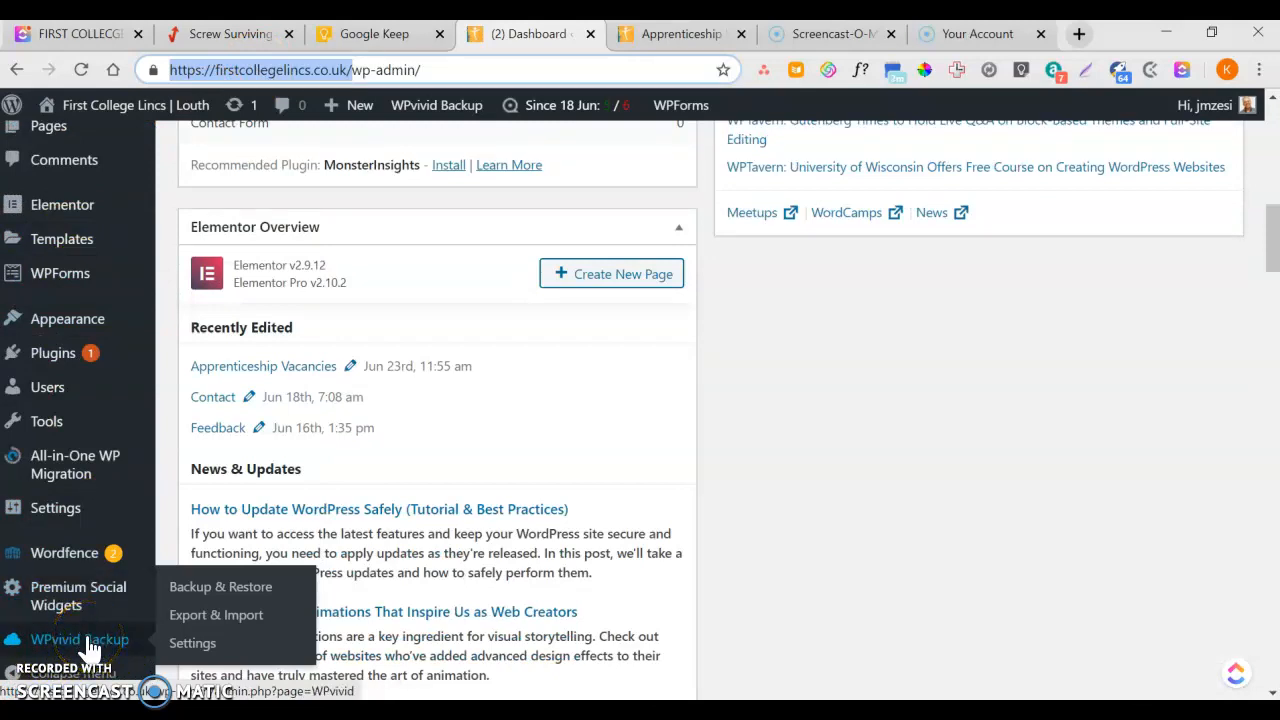
left_click(220, 592)
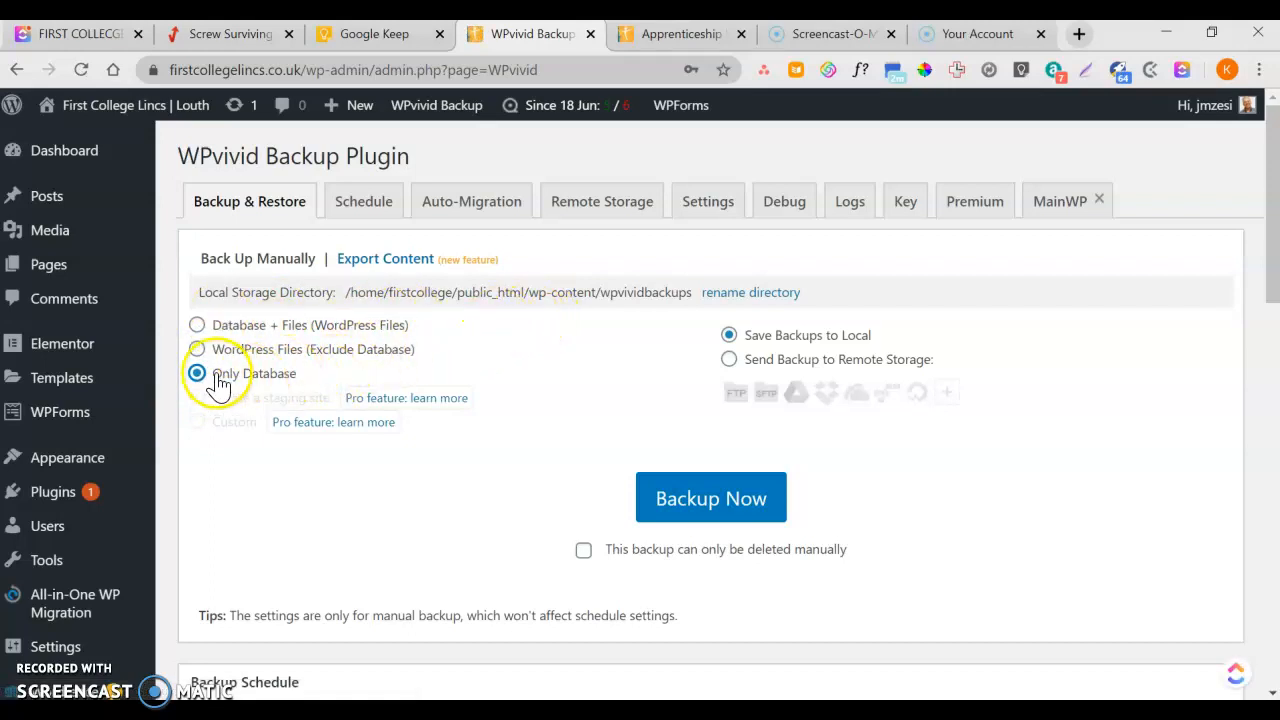
left_click(714, 510)
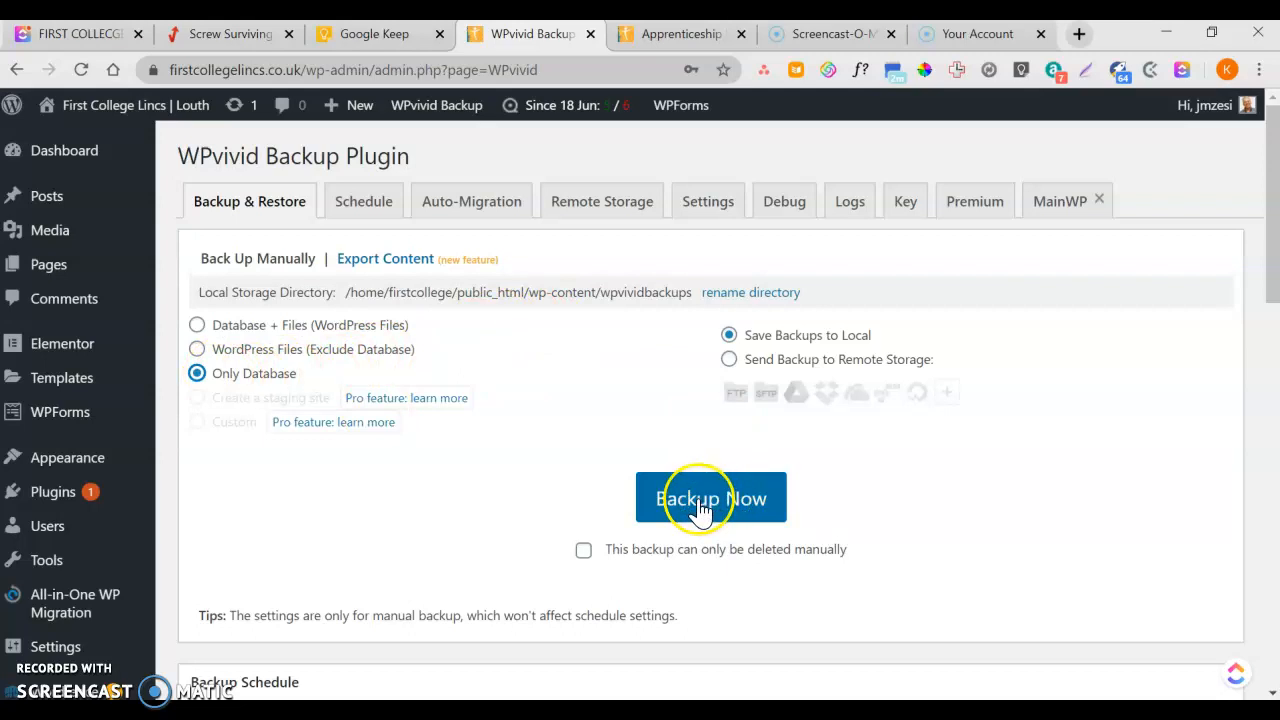
Step: Check the list of stored WPvivid backups and return to the live Apprenticeship Vacancies page
scroll(700, 500, "down", 8)
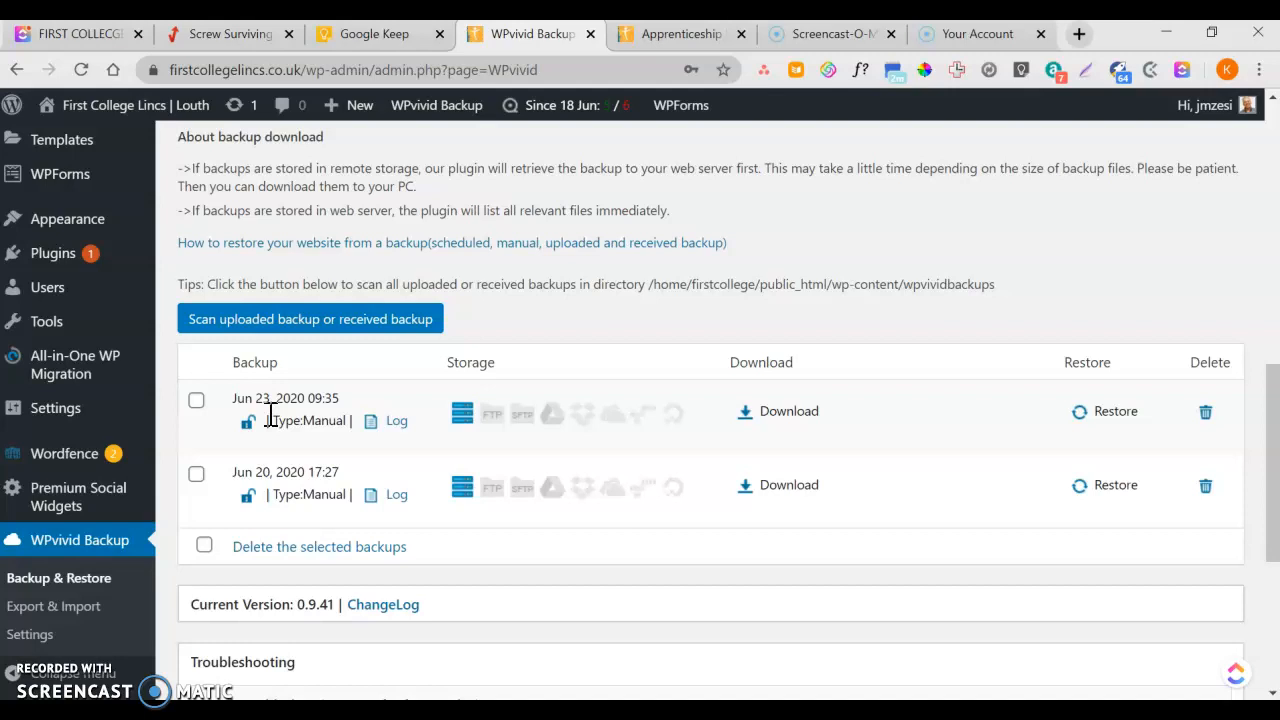
scroll(175, 313, "up", 8)
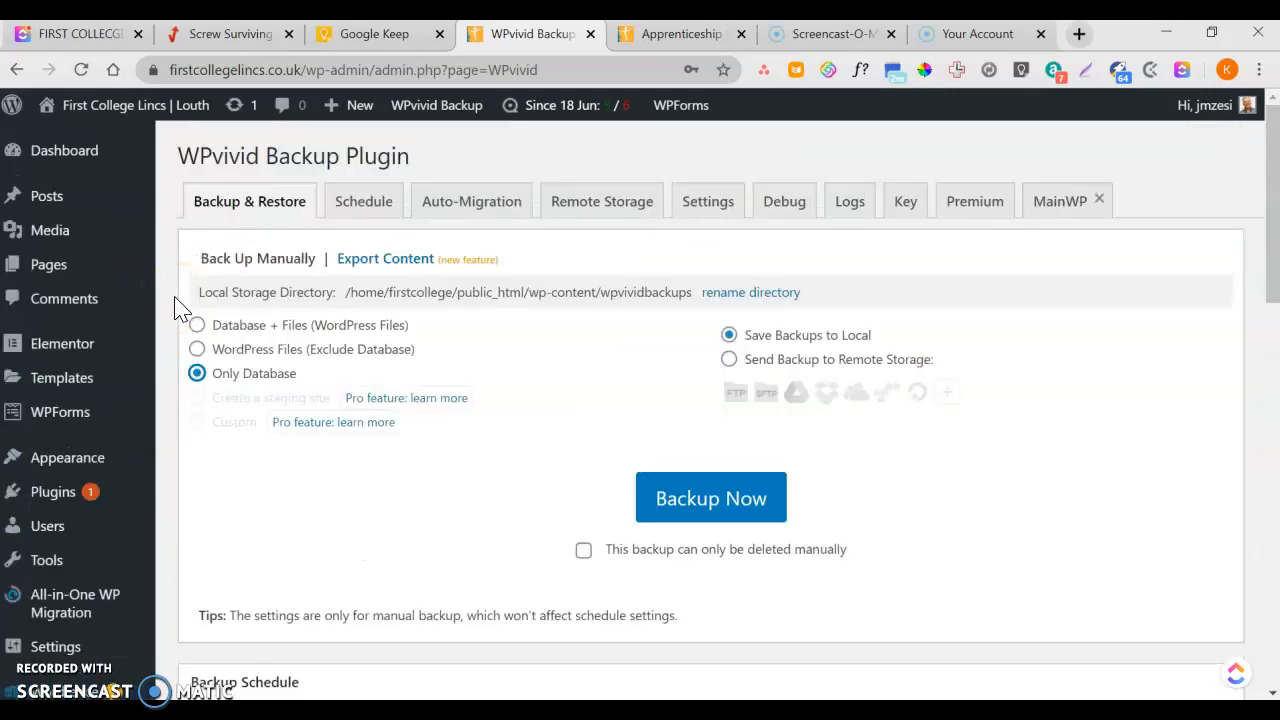
left_click(668, 36)
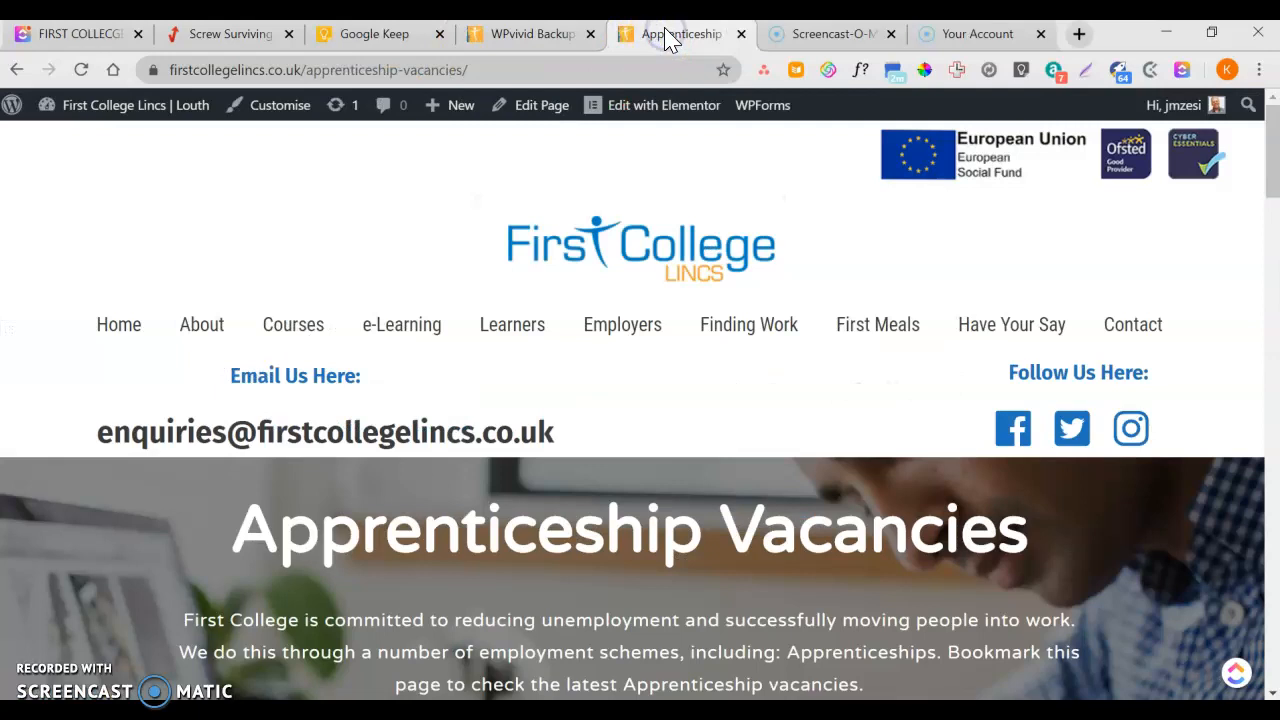
left_click(553, 36)
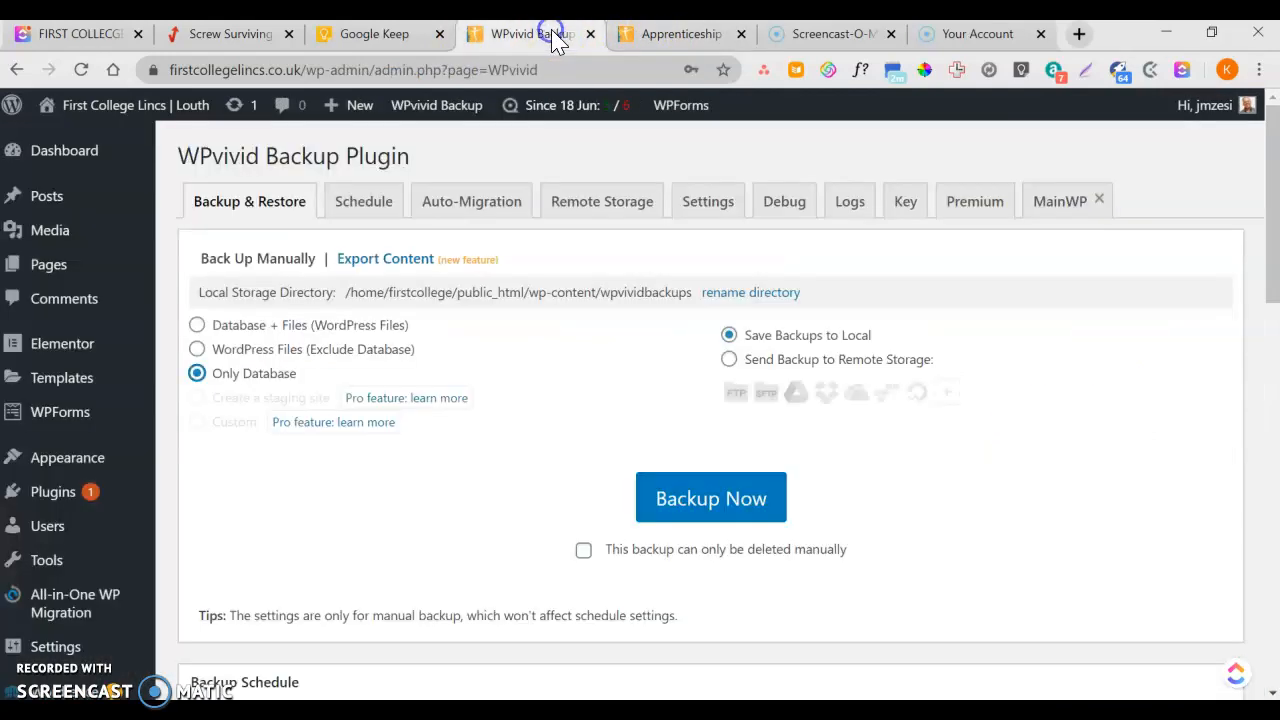
left_click(648, 34)
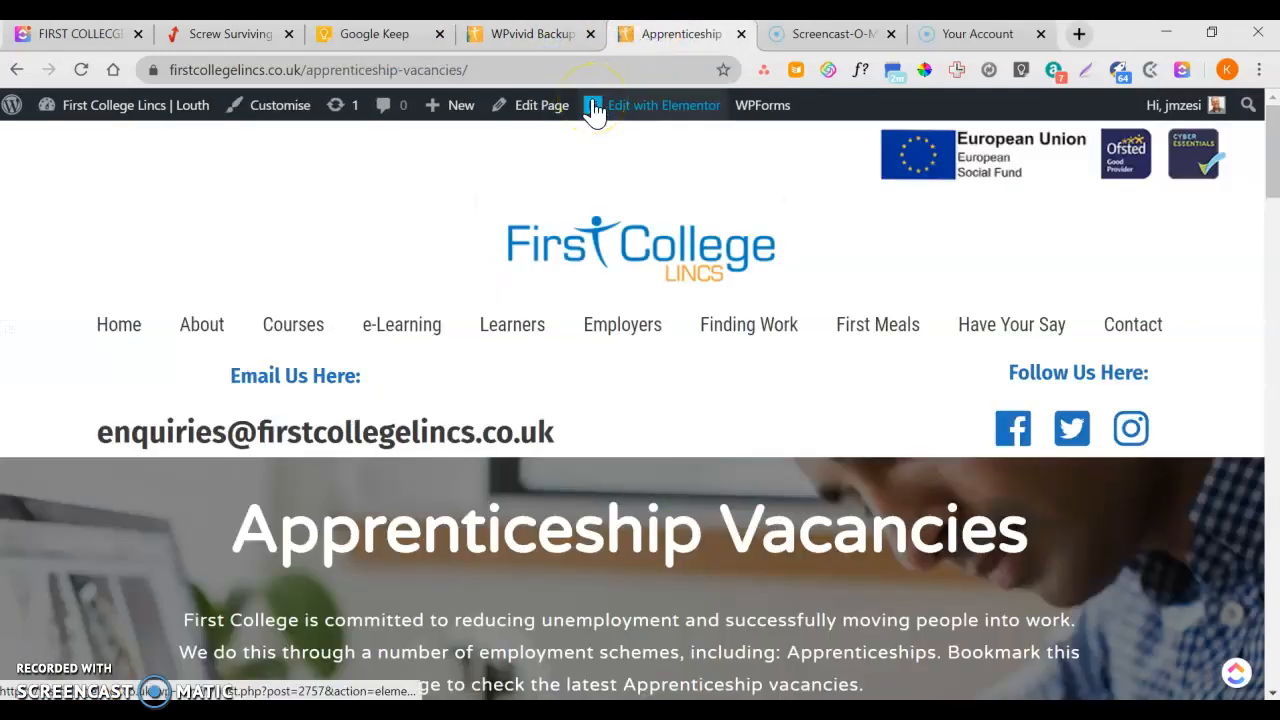
scroll(629, 214, "down", 3)
scroll(638, 222, "up", 3)
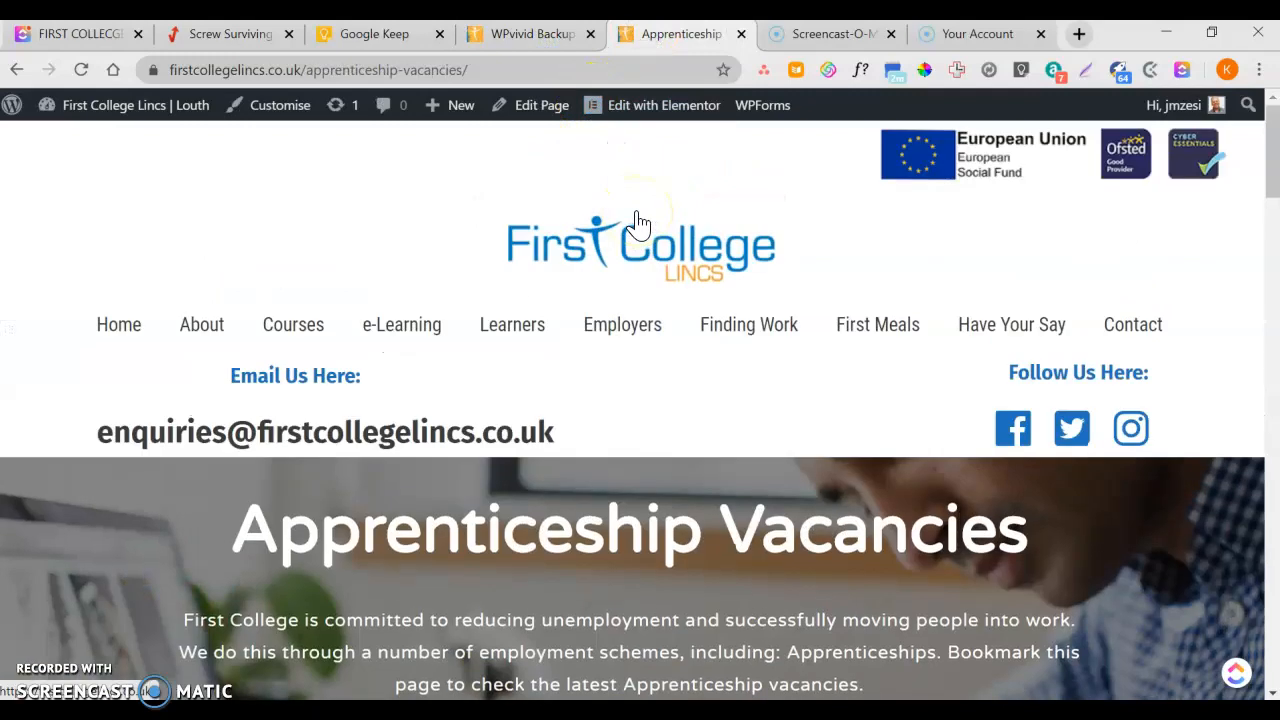